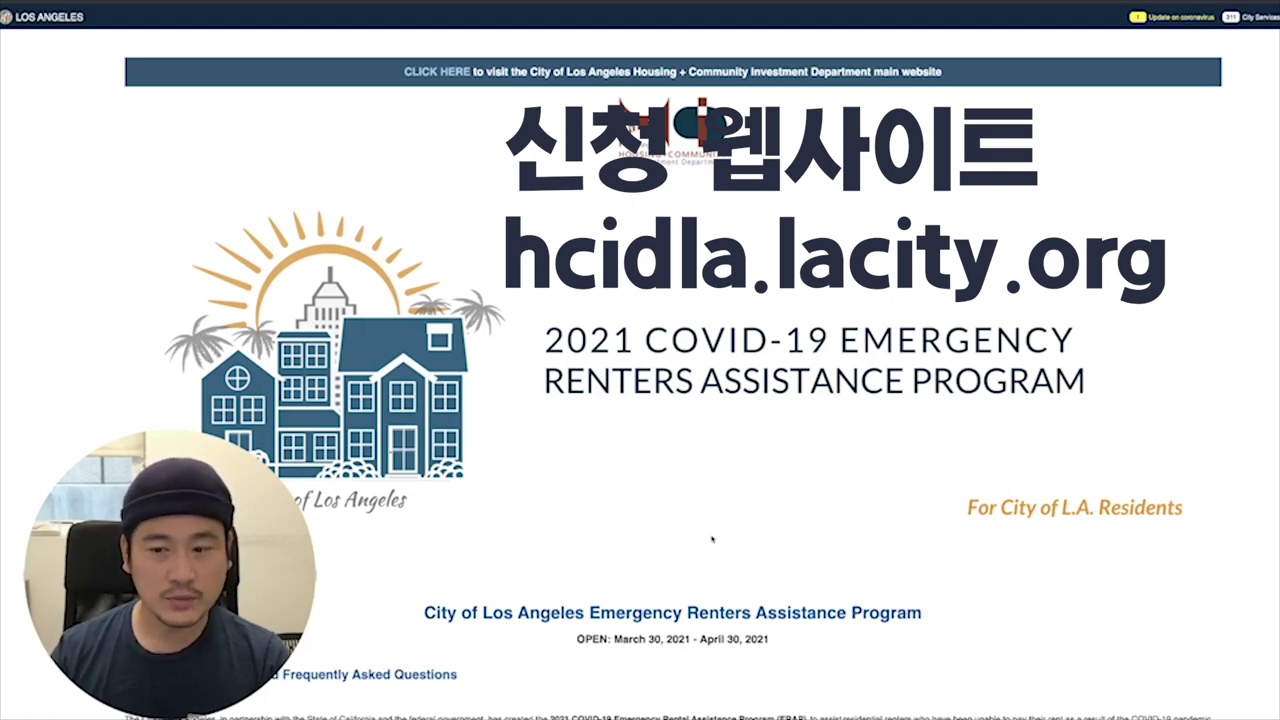
Step: Set the Emergency Renters Assistance Program page's translation language to English
scroll(591, 471, down, 1)
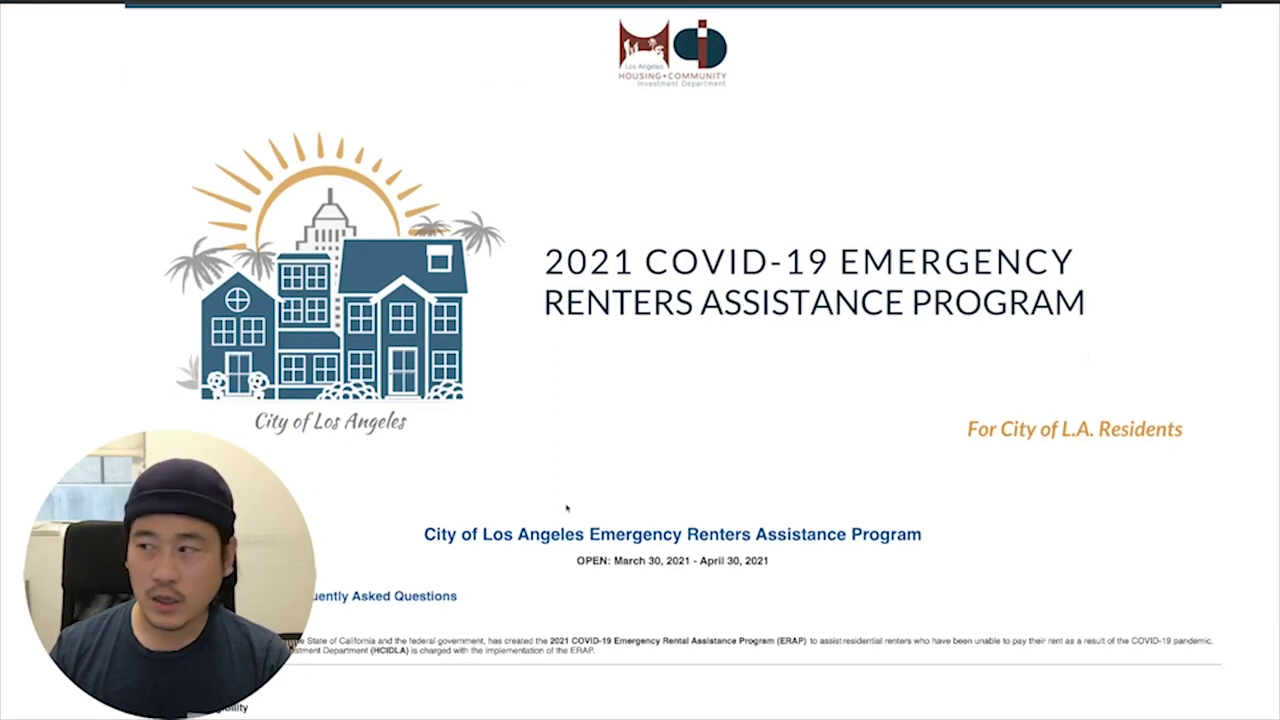
scroll(566, 508, down, 2)
scroll(395, 471, down, 4)
scroll(197, 375, up, 5)
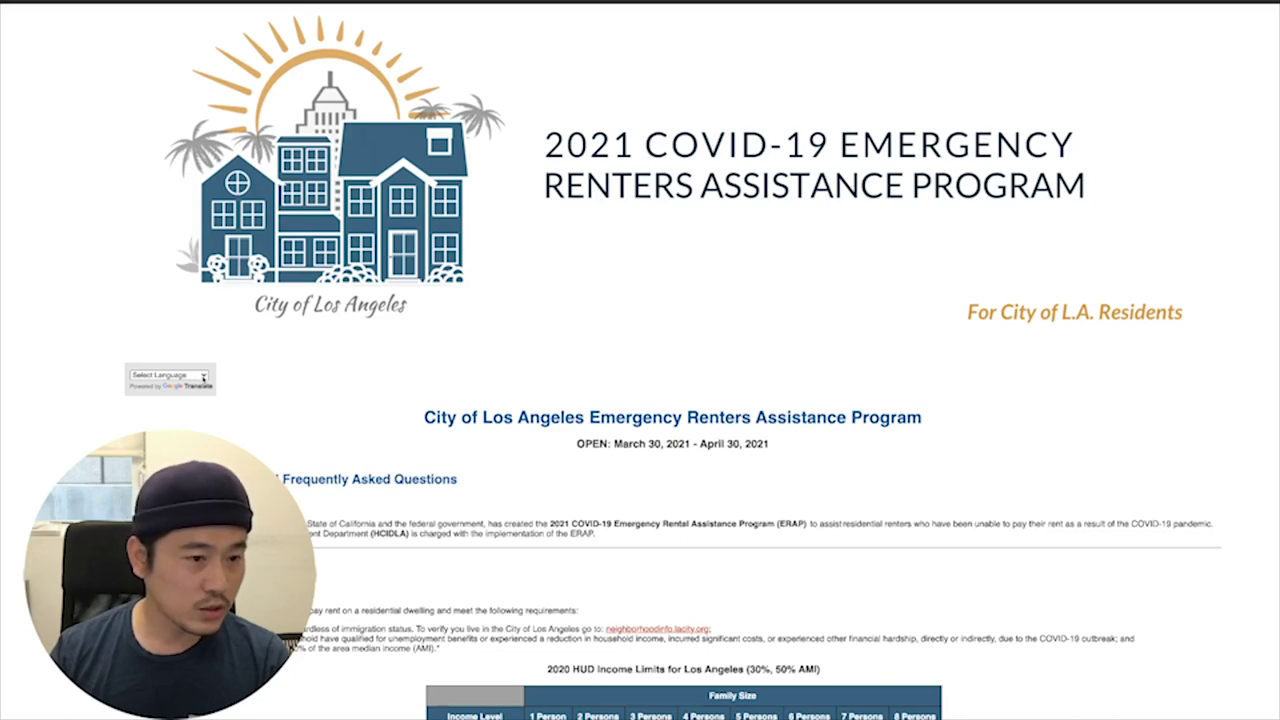
click(203, 377)
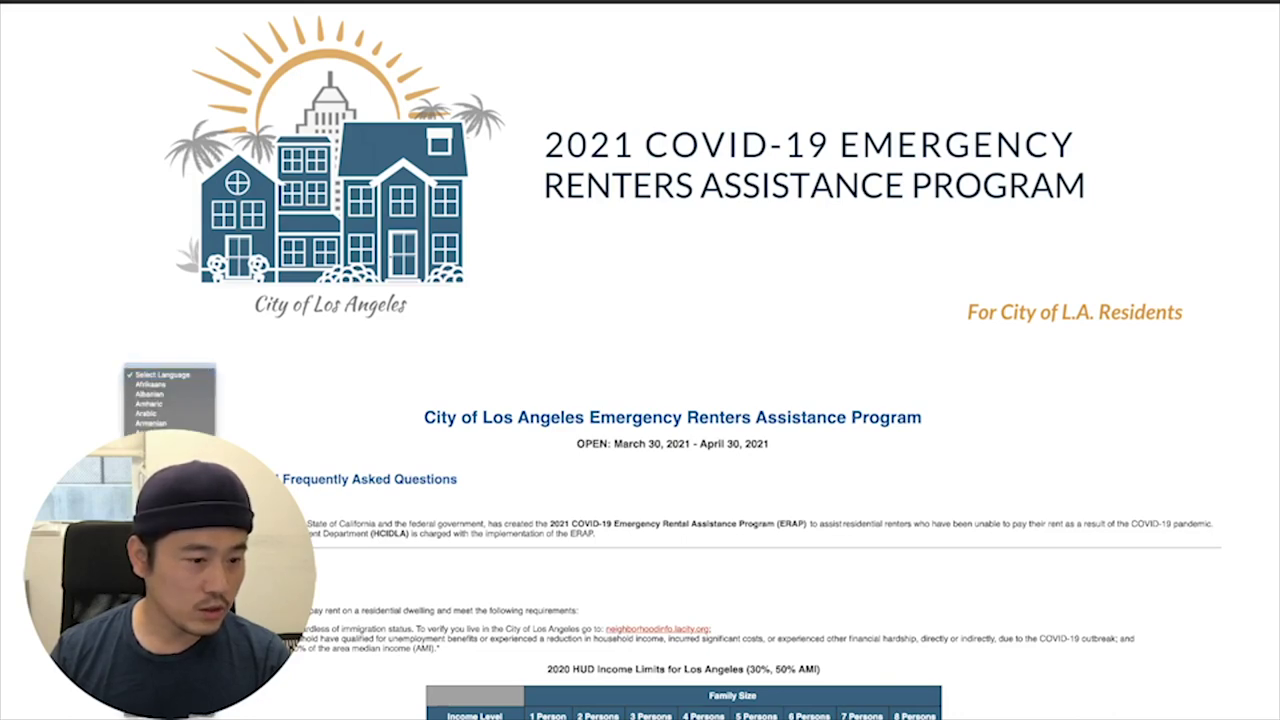
scroll(169, 340, down, 5)
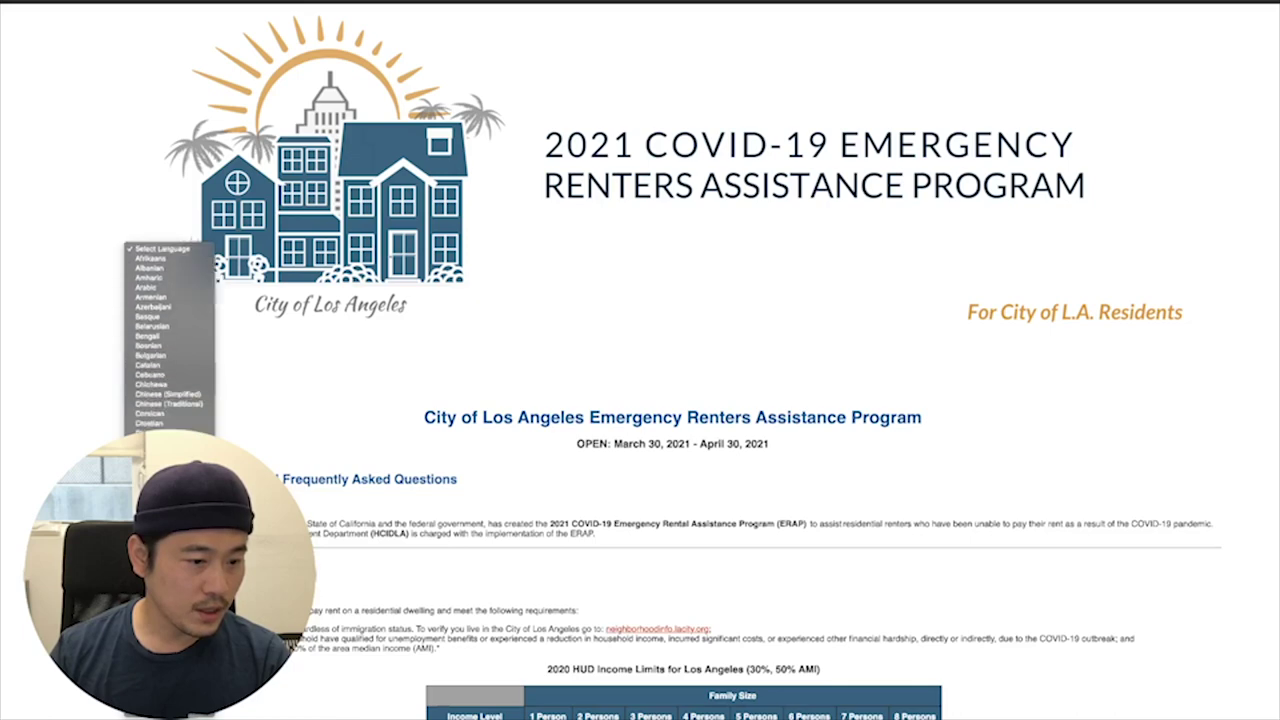
scroll(169, 320, down, 2)
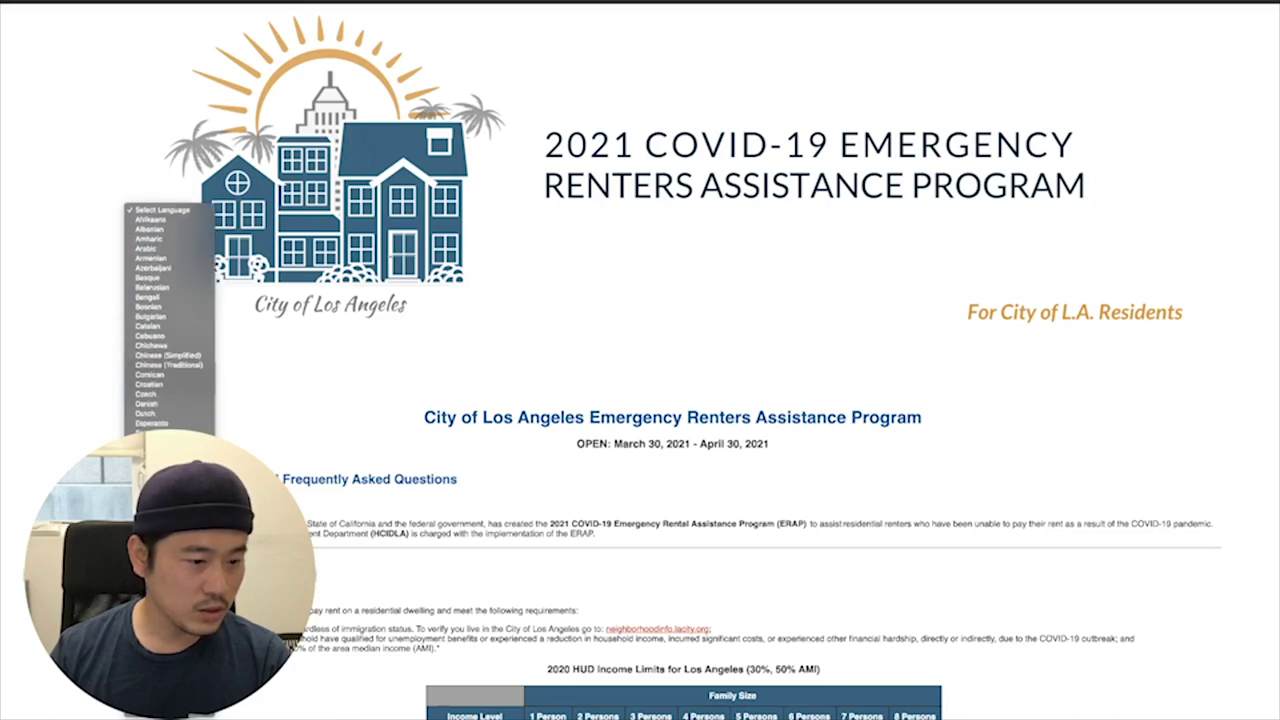
scroll(169, 320, down, 2)
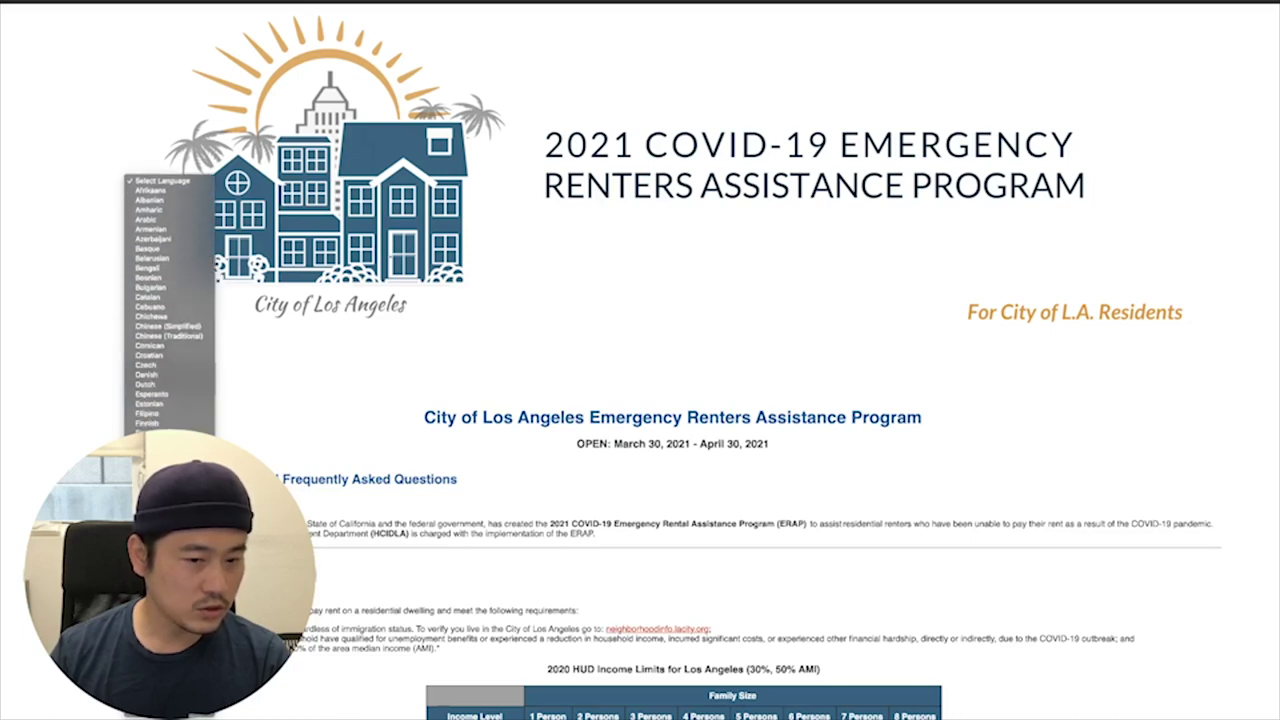
click(165, 330)
Step: Open the tenants' application for renters' assistance and go to the first name field of its registration form
scroll(275, 428, down, 6)
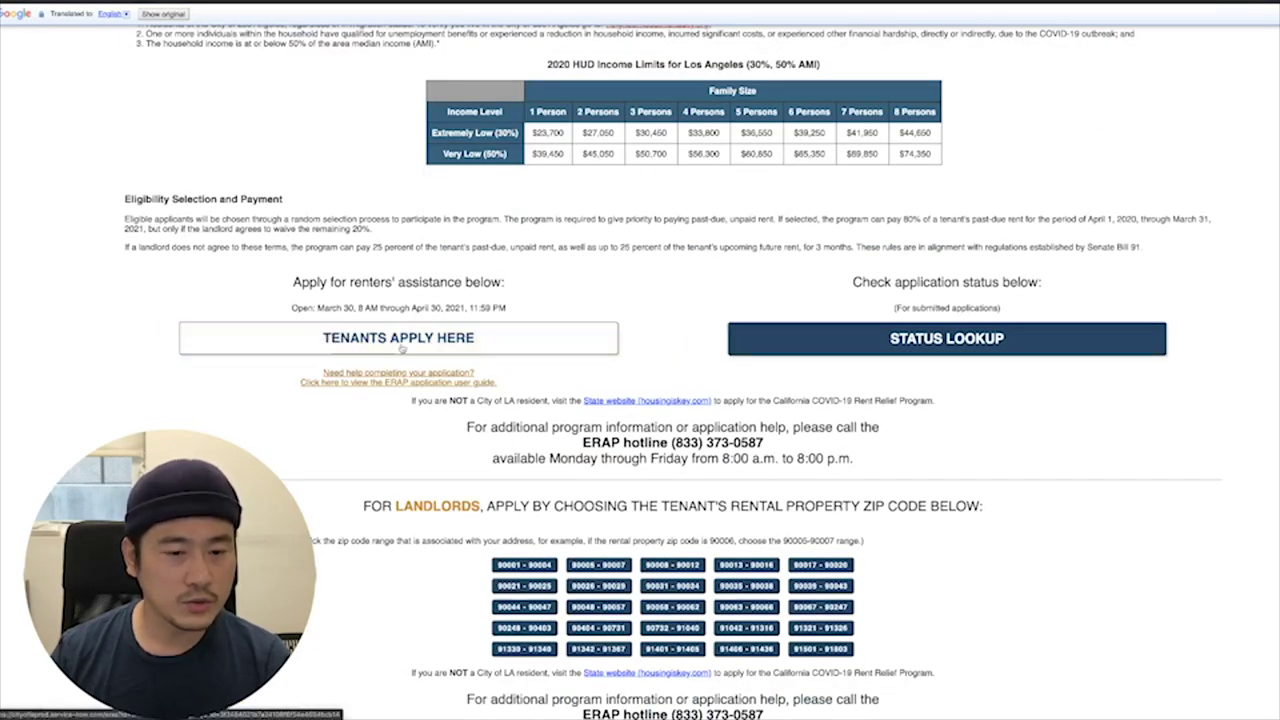
click(401, 347)
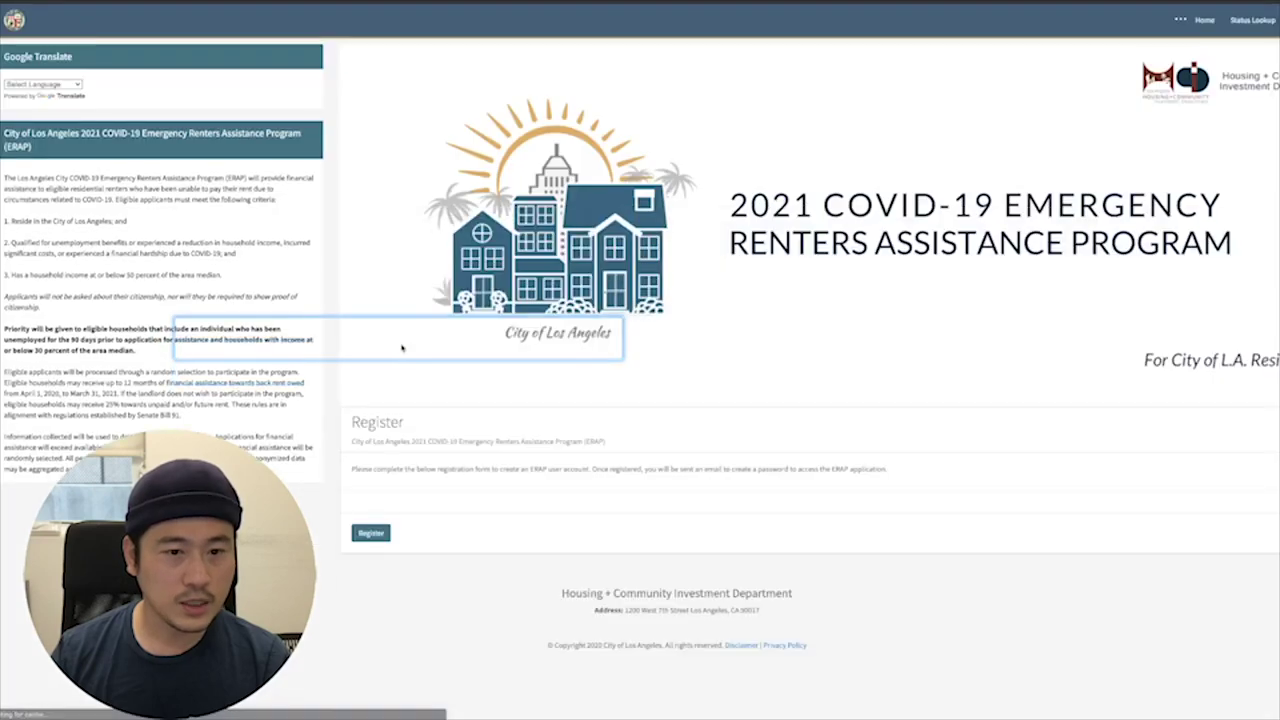
scroll(453, 375, down, 1)
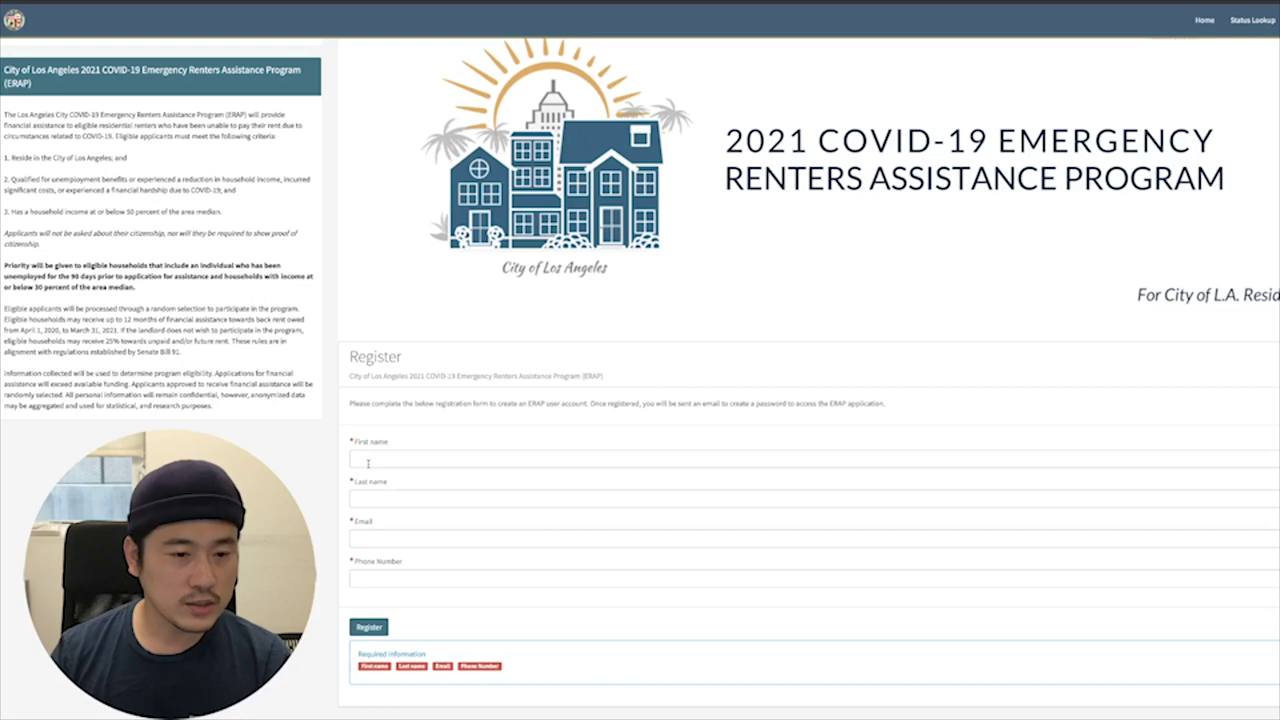
click(368, 463)
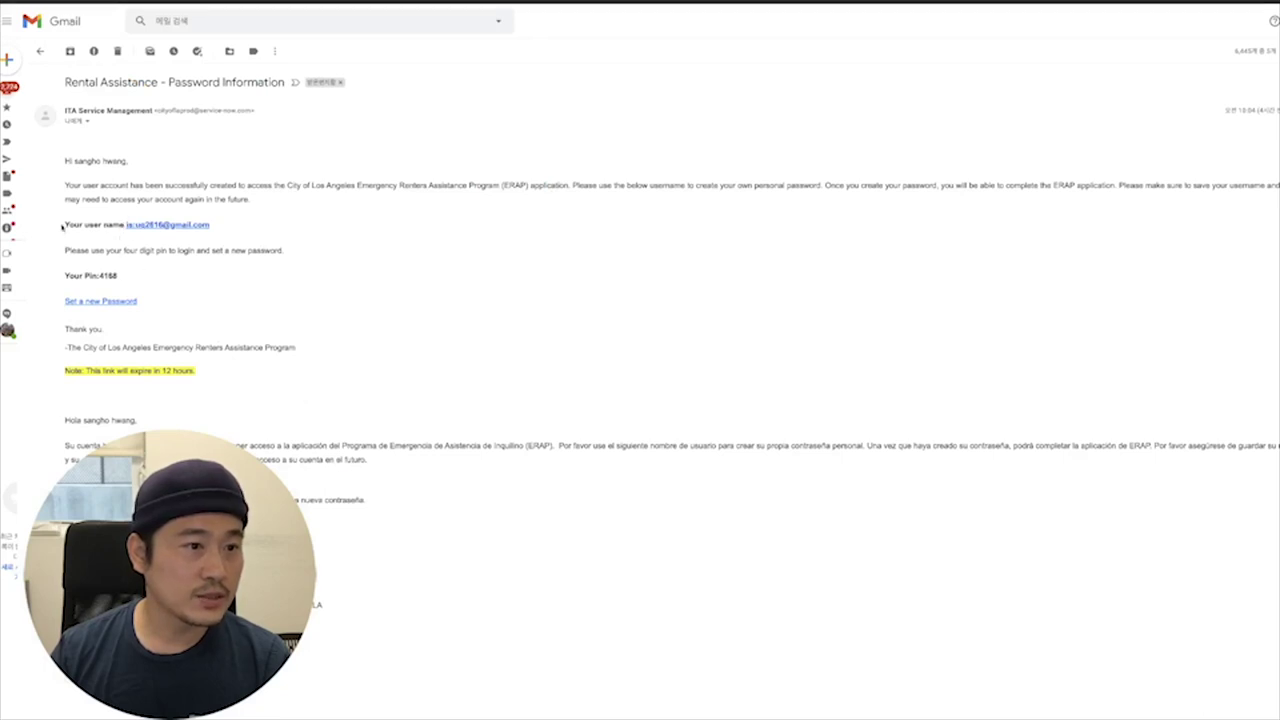
Step: Switch to Gmail and examine the user name, PIN and new-password link in the Rental Assistance password email
drag(62, 226, 214, 233)
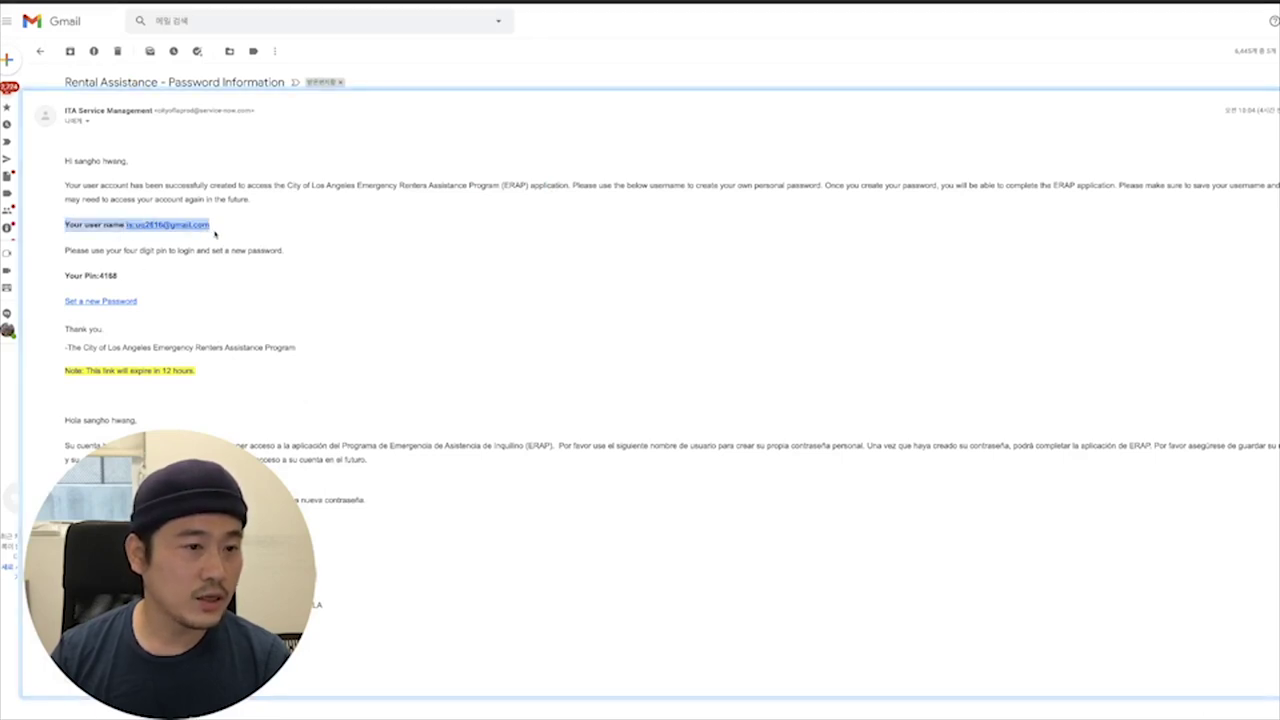
click(64, 275)
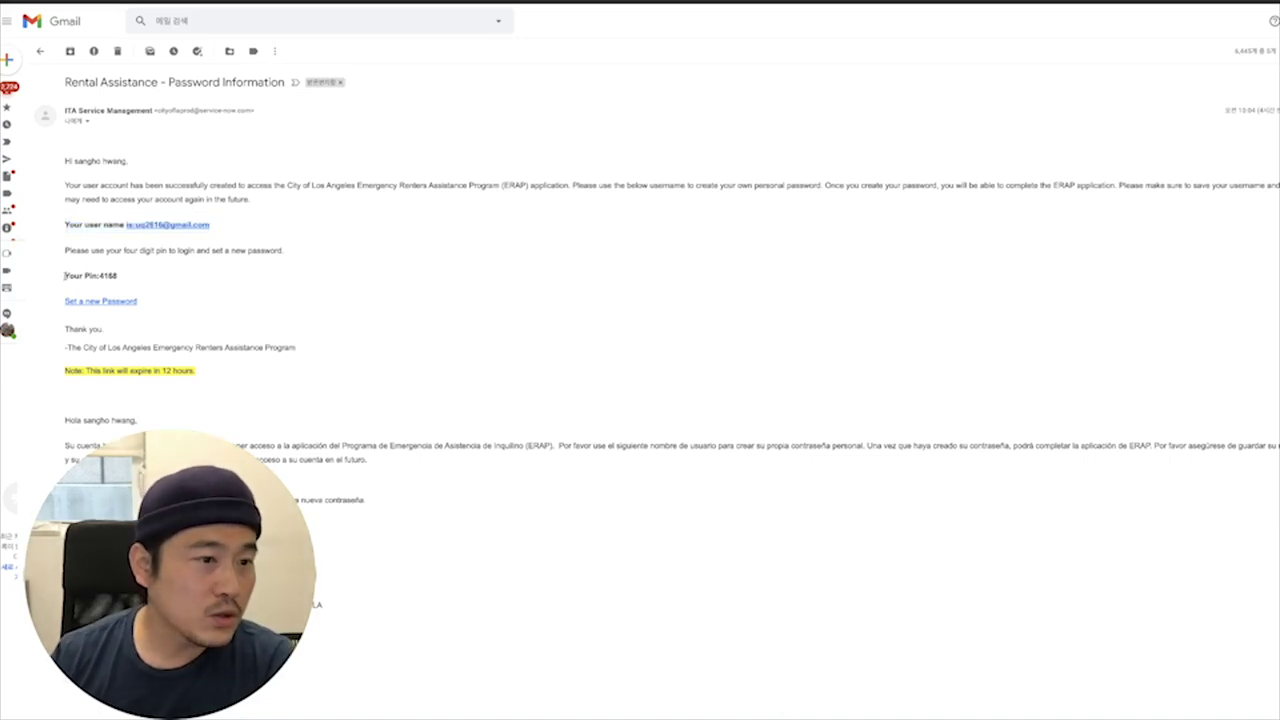
drag(64, 275, 140, 278)
drag(59, 307, 120, 306)
click(123, 314)
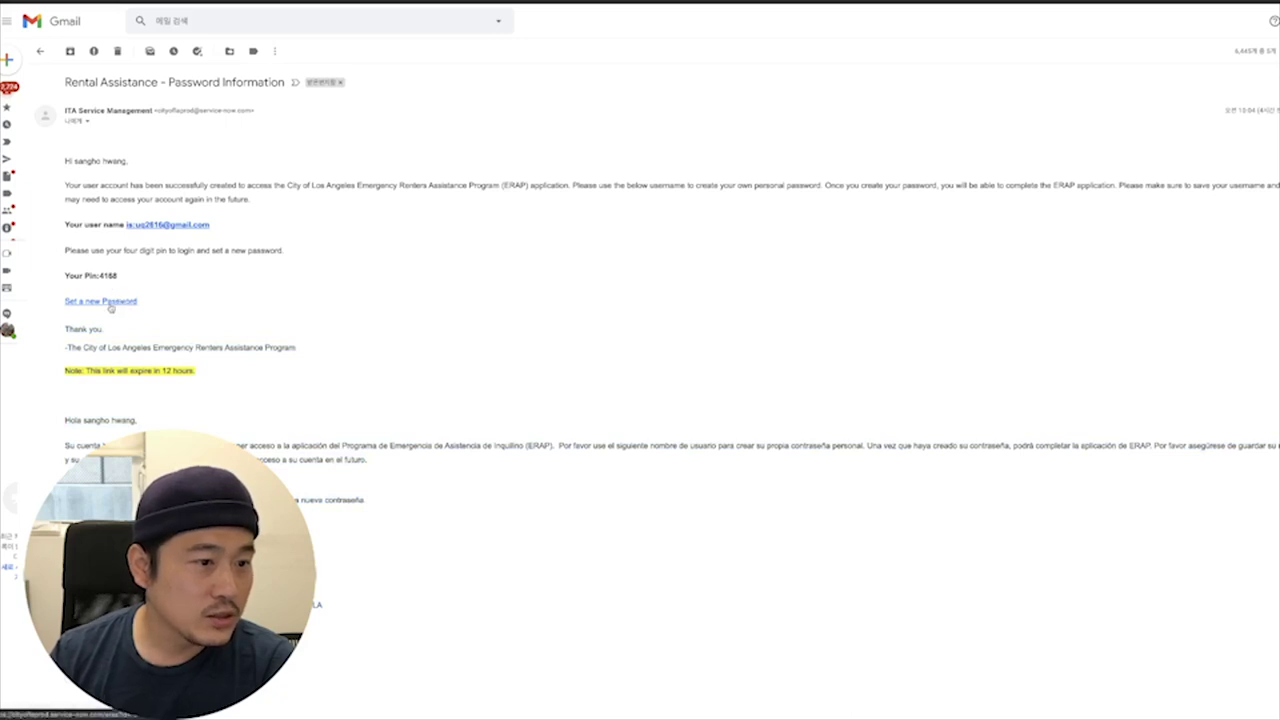
click(111, 304)
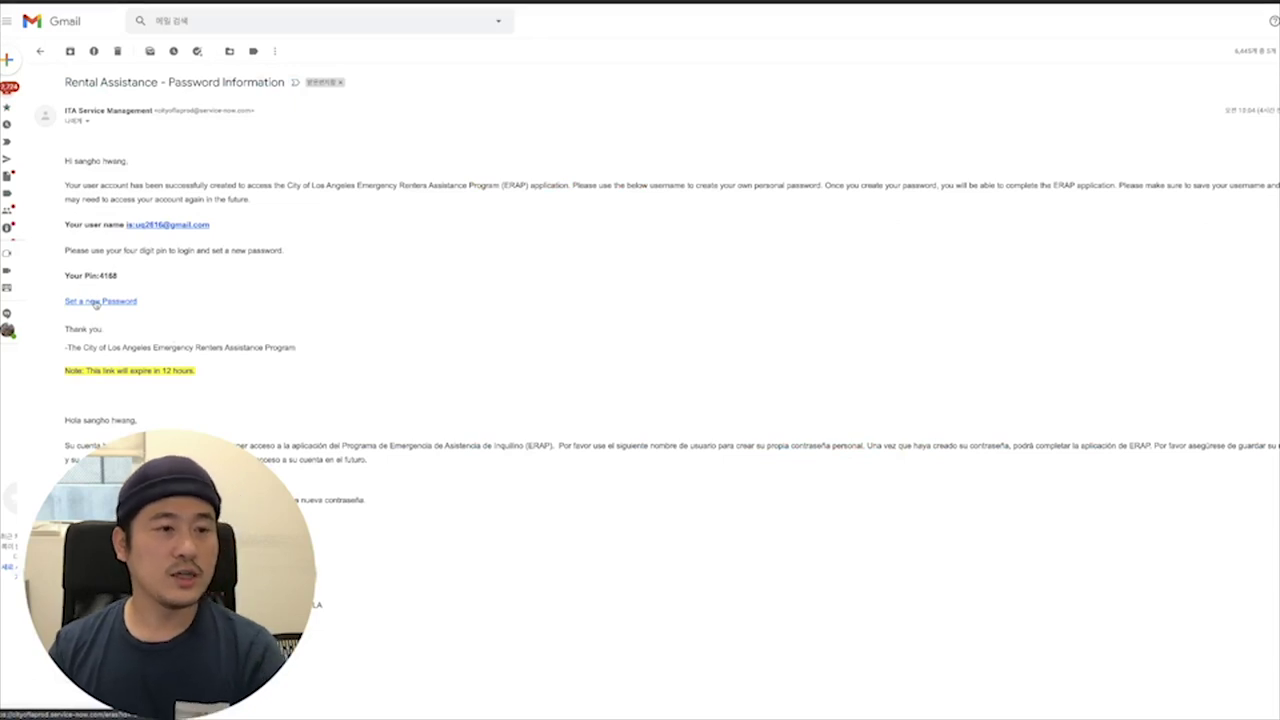
drag(99, 277, 117, 276)
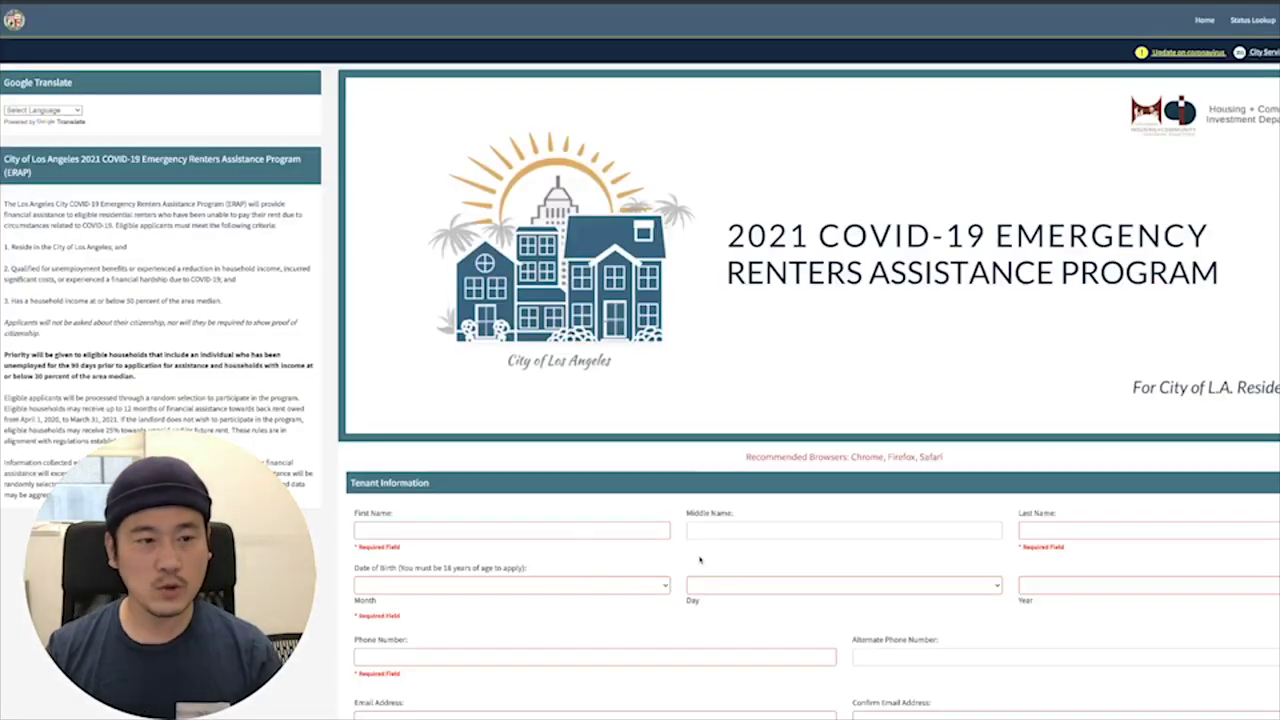
Step: Examine the applicant name fields in the Tenant Information section of the application form
scroll(700, 559, down, 1)
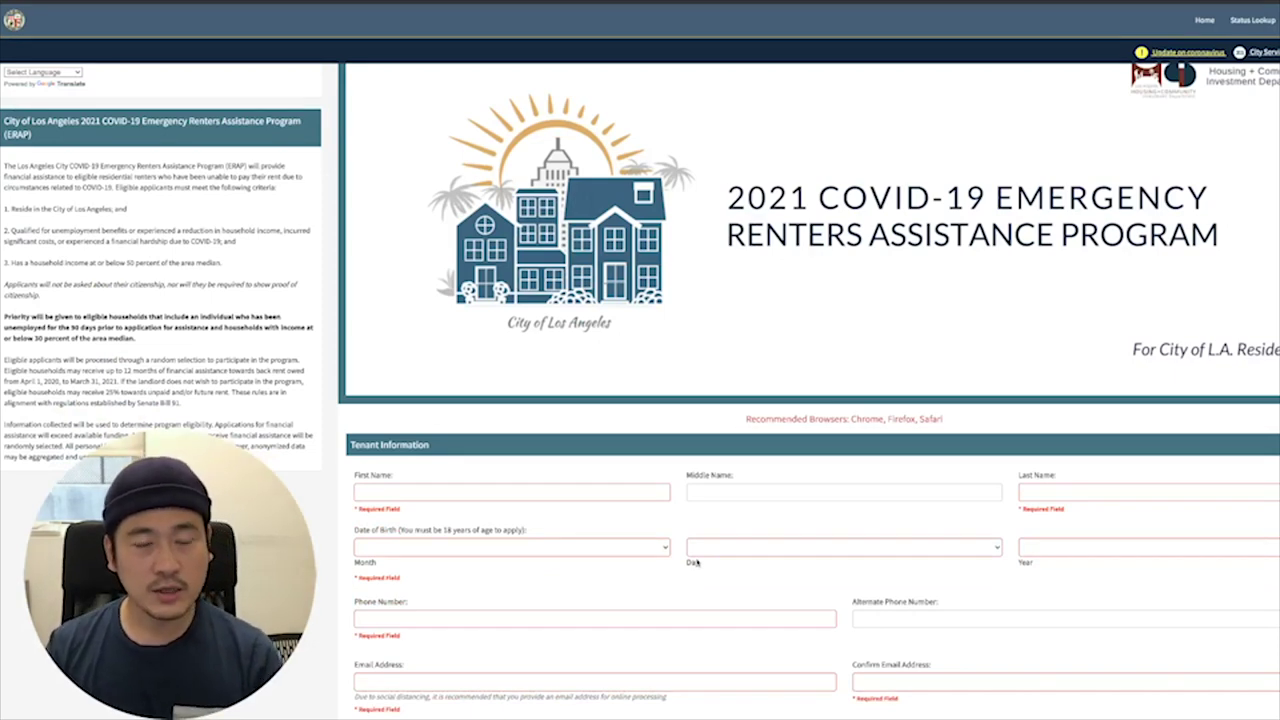
scroll(694, 563, down, 1)
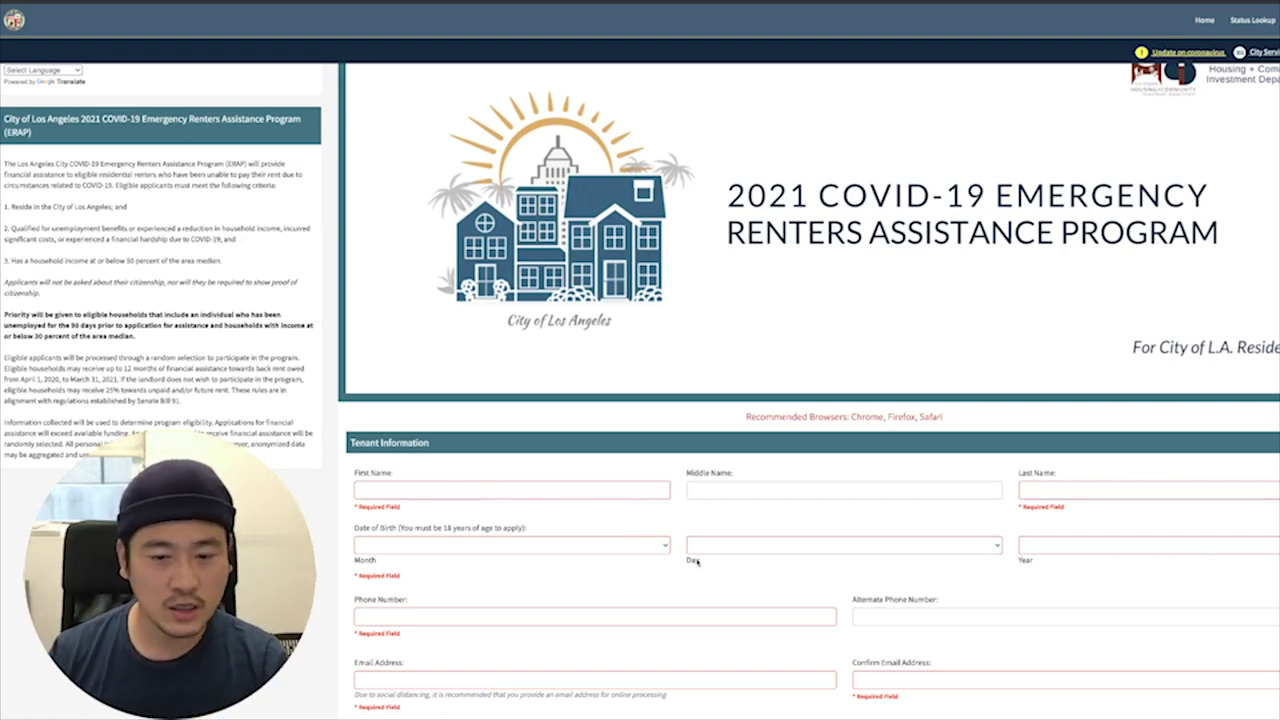
scroll(697, 562, down, 3)
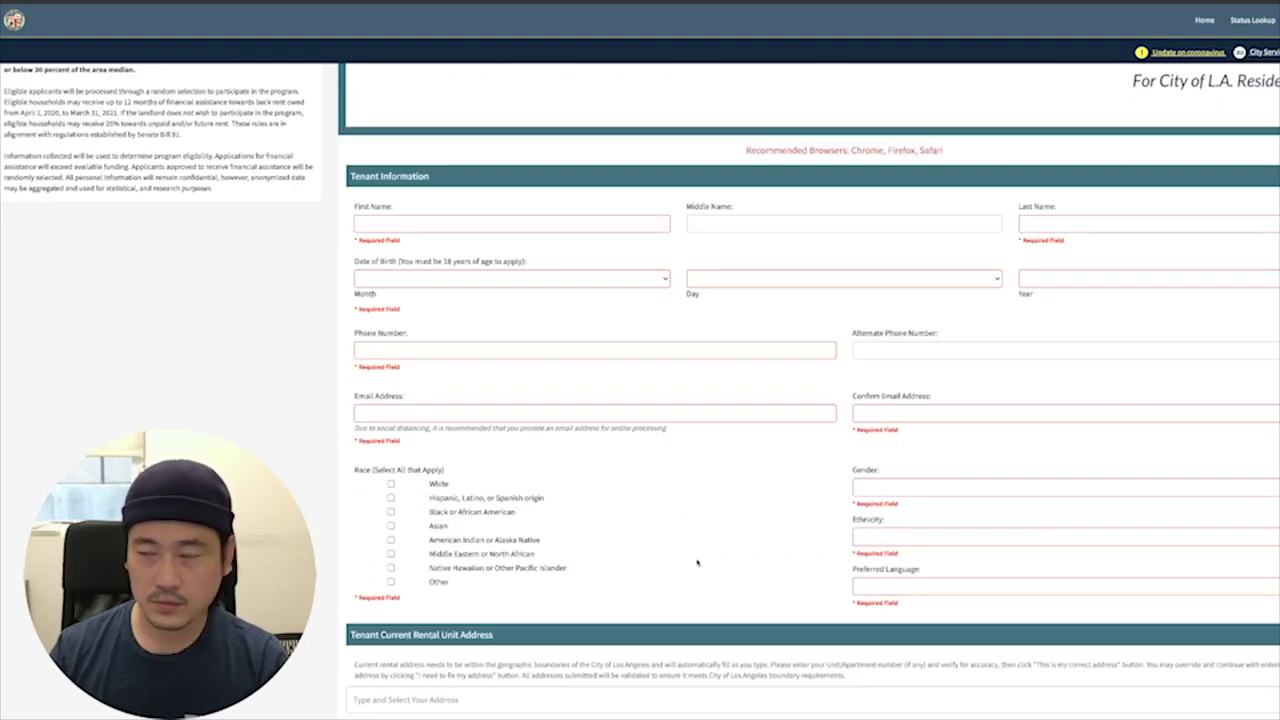
scroll(697, 563, up, 1)
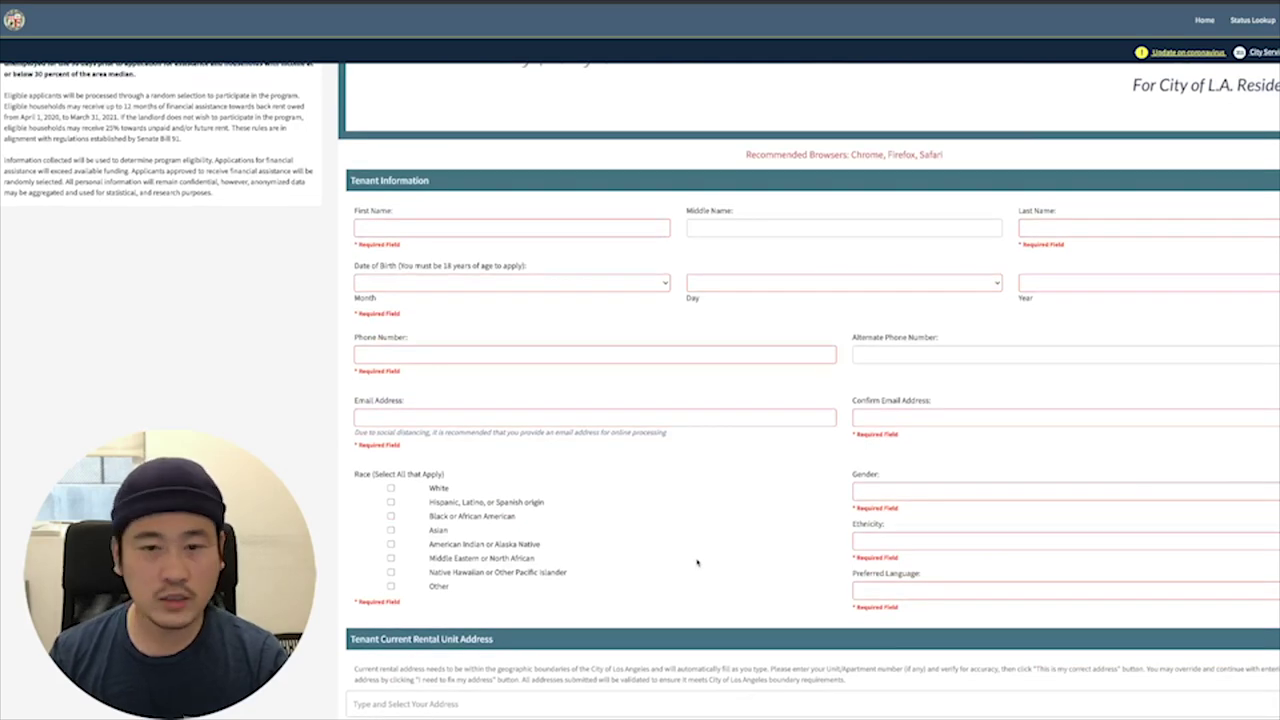
click(375, 228)
click(657, 212)
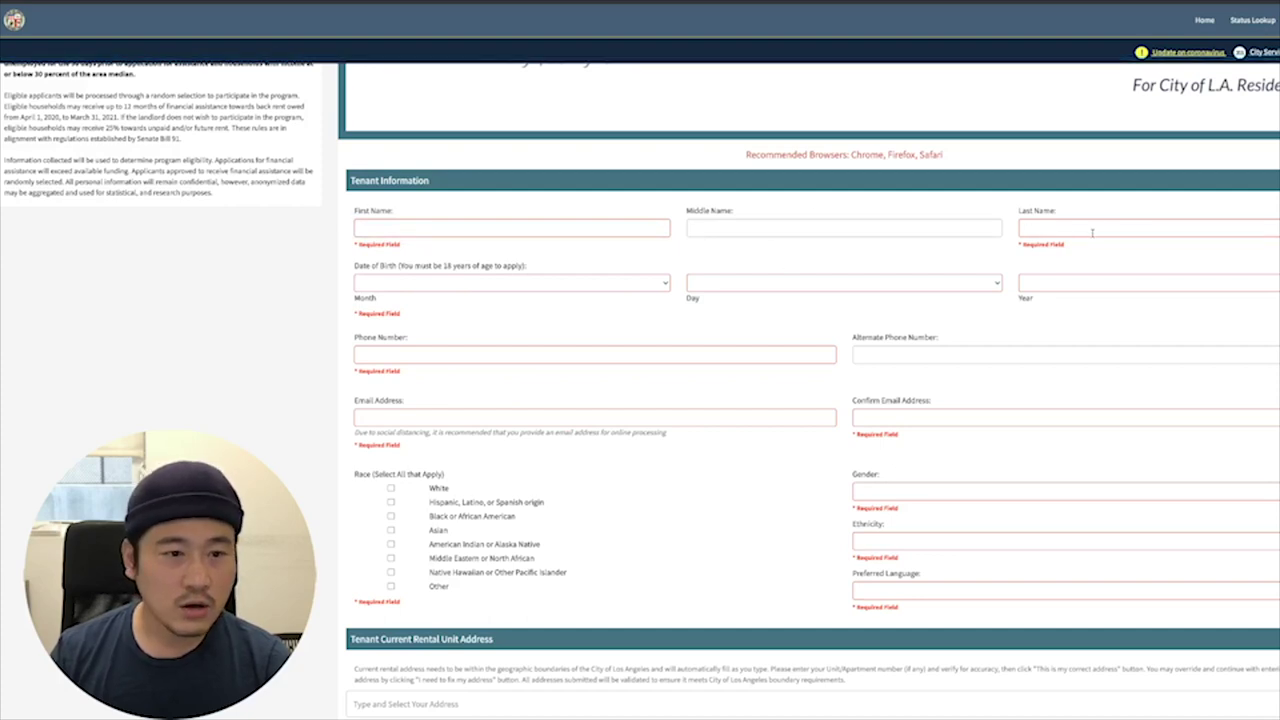
Step: Inspect the month, day and year inputs for the tenant's date of birth and the phone number field
click(422, 287)
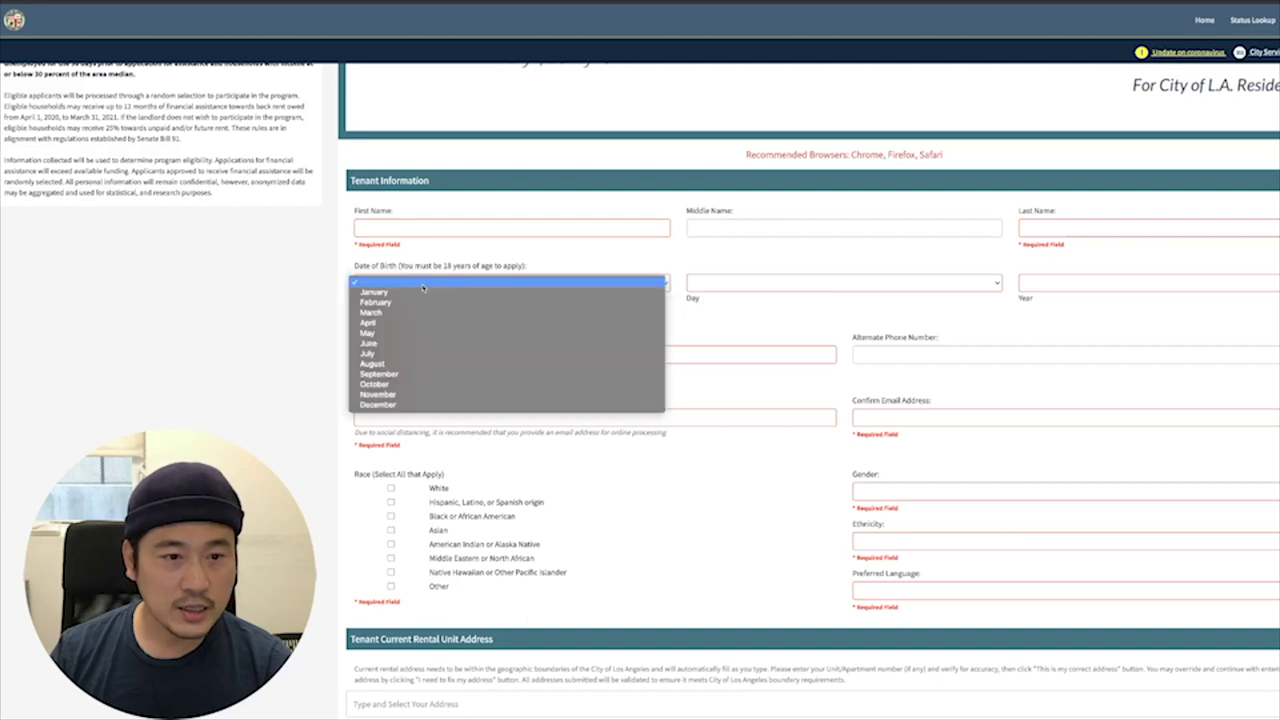
click(422, 287)
click(995, 283)
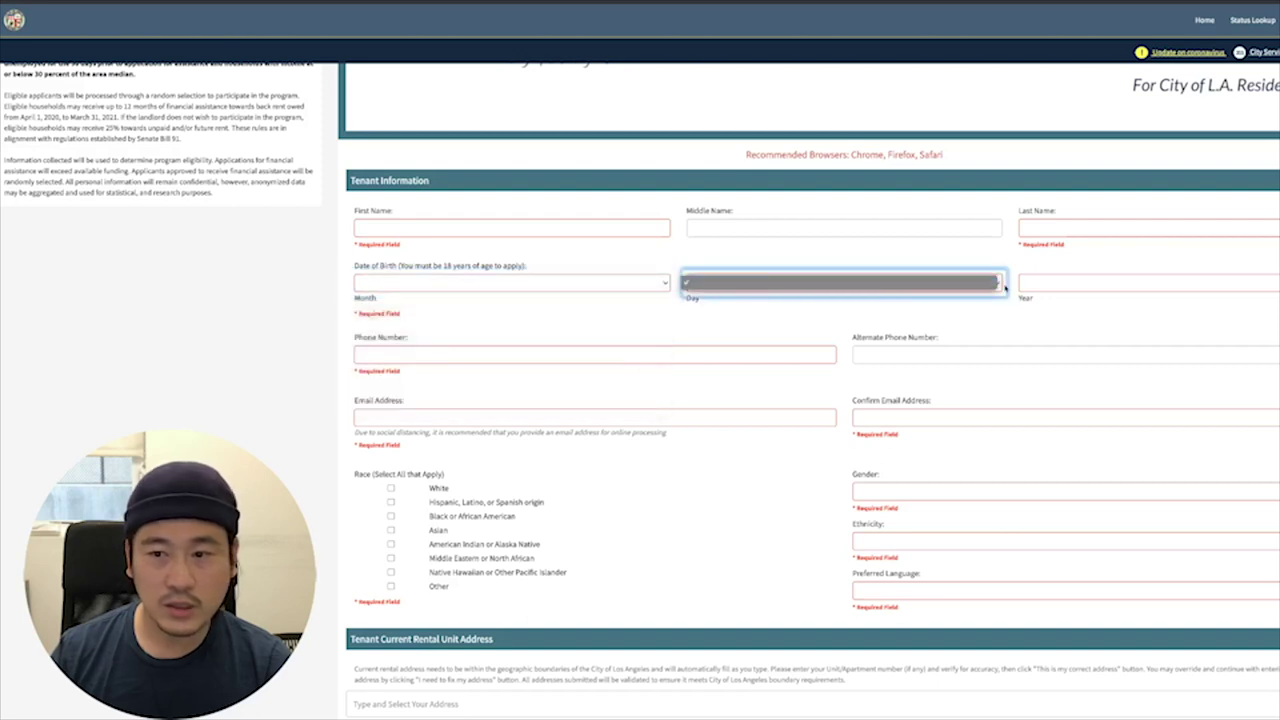
click(1064, 283)
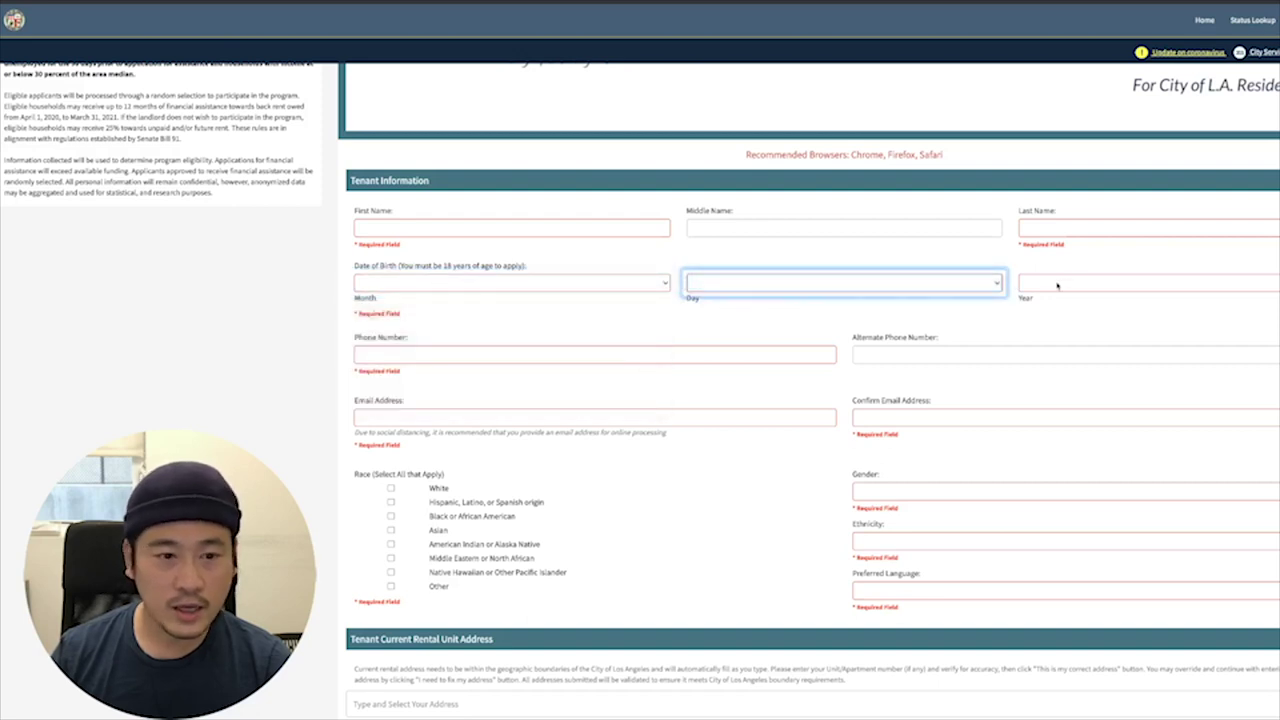
click(414, 355)
click(441, 338)
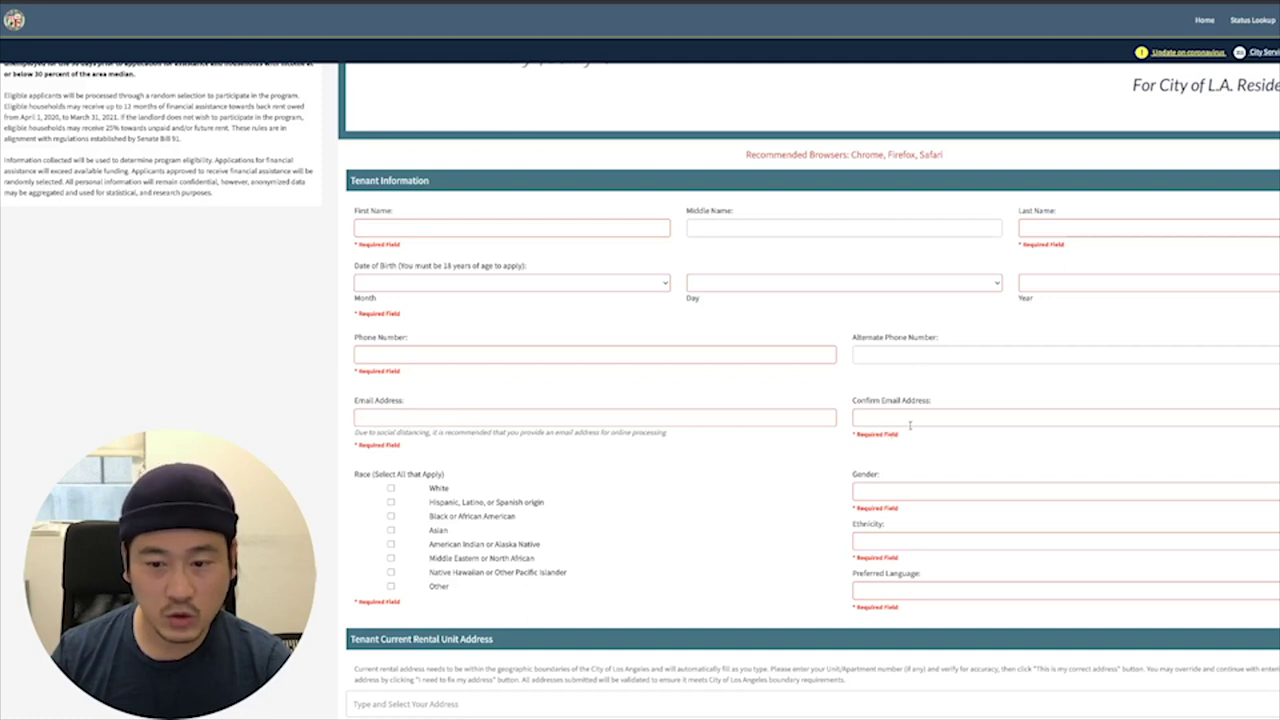
Step: Look through the preferred language choices in the tenant information and leave the field unset
scroll(787, 509, down, 1)
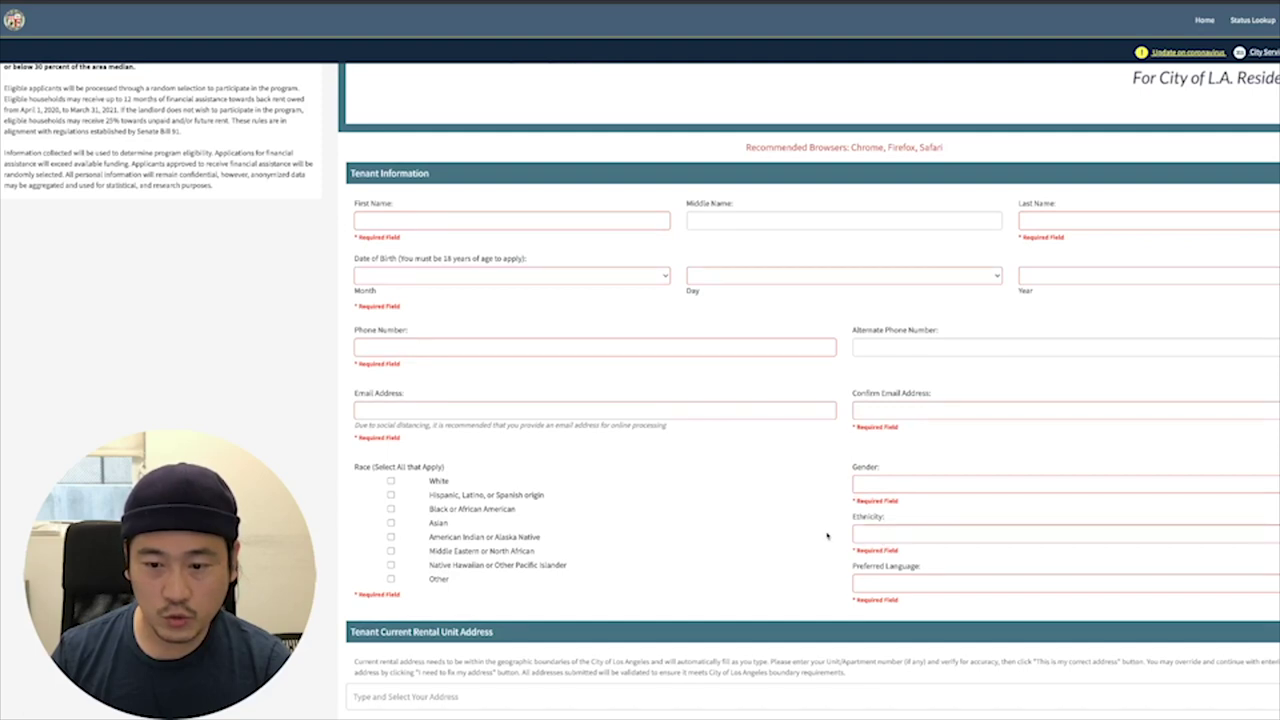
scroll(829, 538, down, 1)
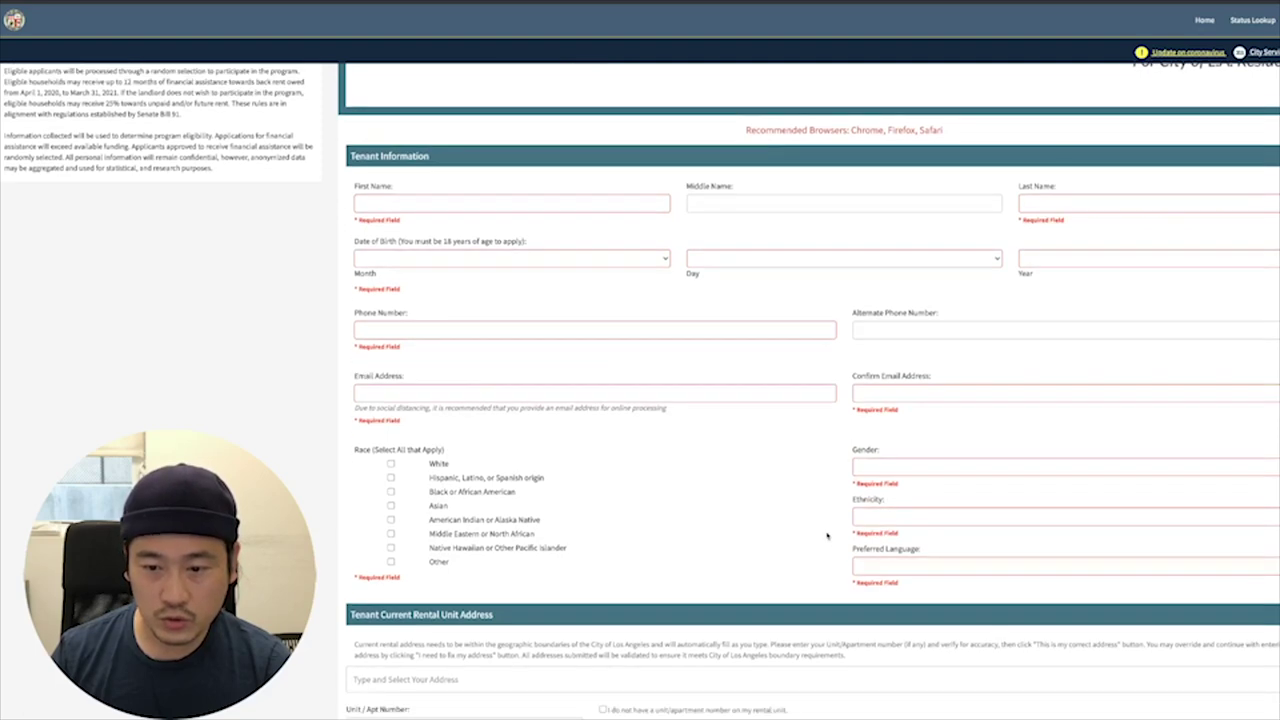
click(910, 568)
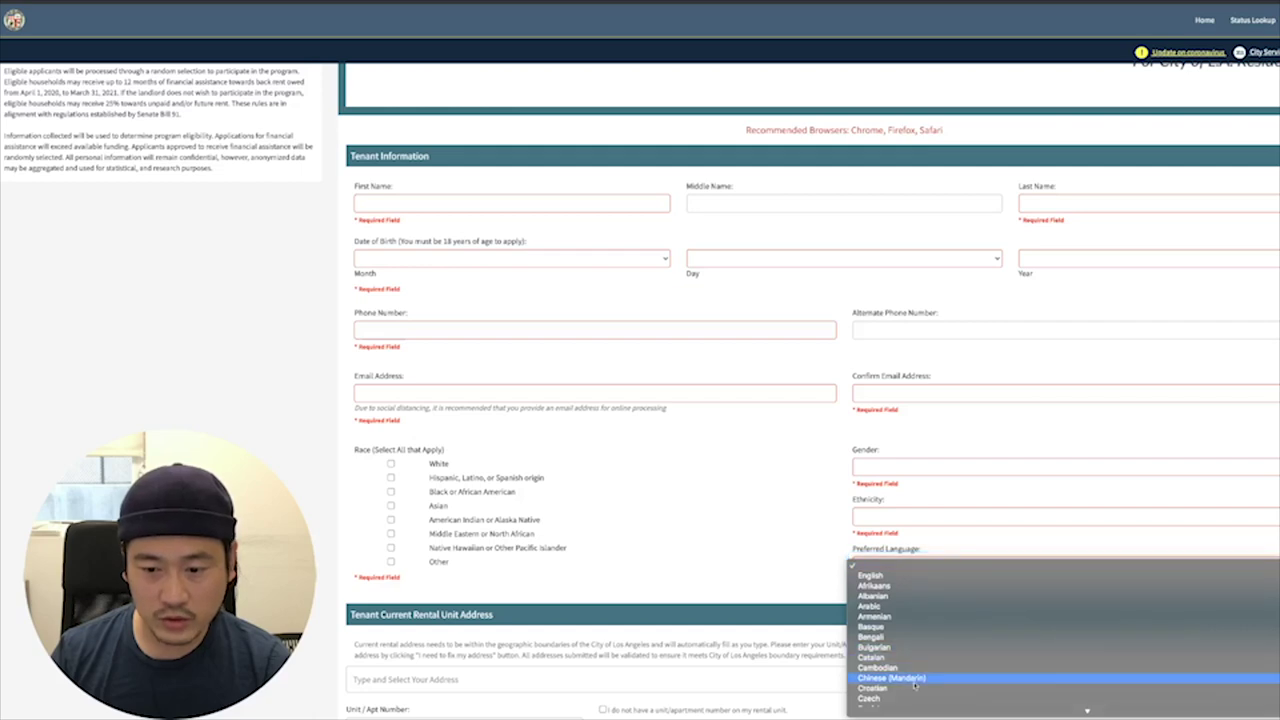
scroll(915, 660, down, 2)
key(Escape)
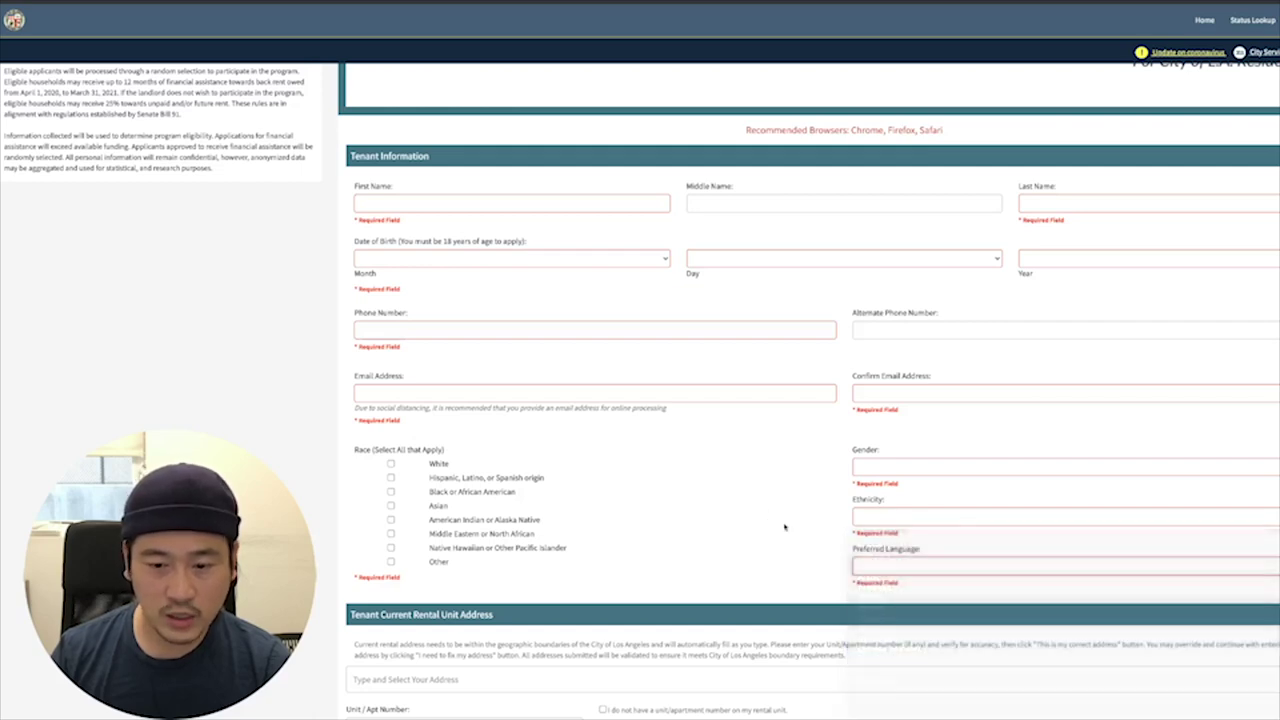
Step: Examine the address and unit number fields in the Tenant Current Rental Unit Address section
scroll(703, 514, down, 1)
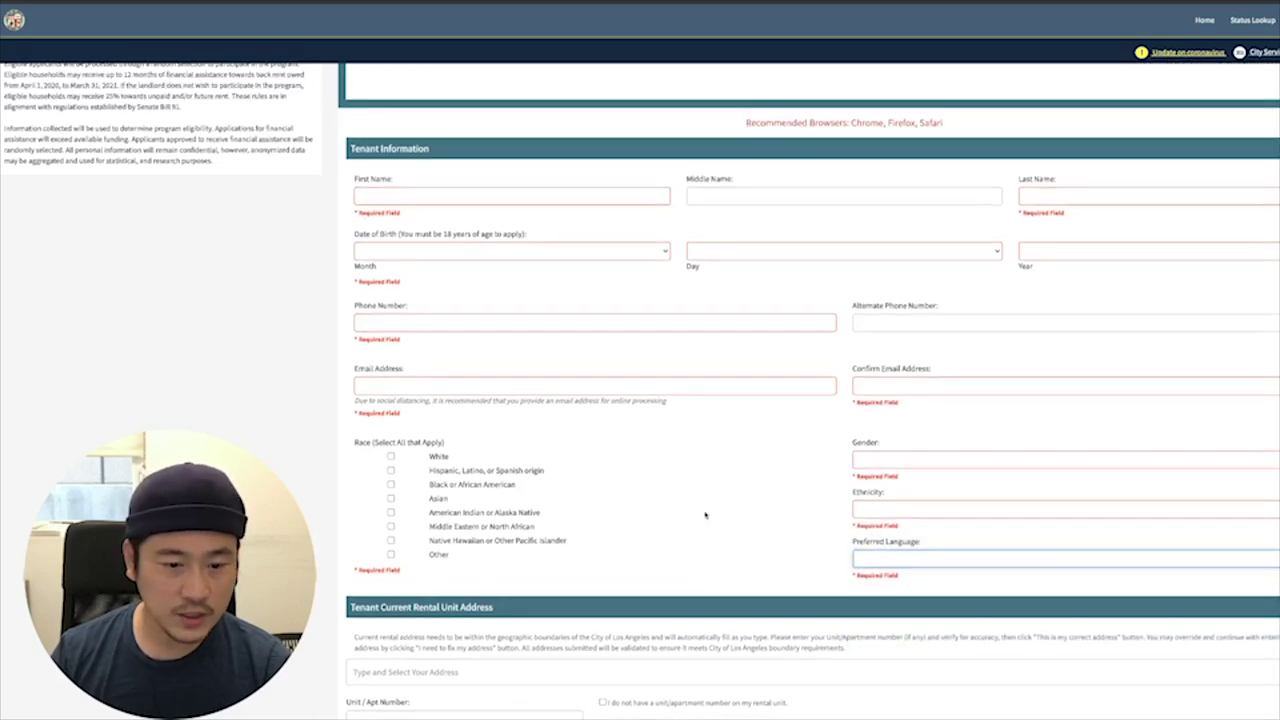
scroll(684, 472, down, 3)
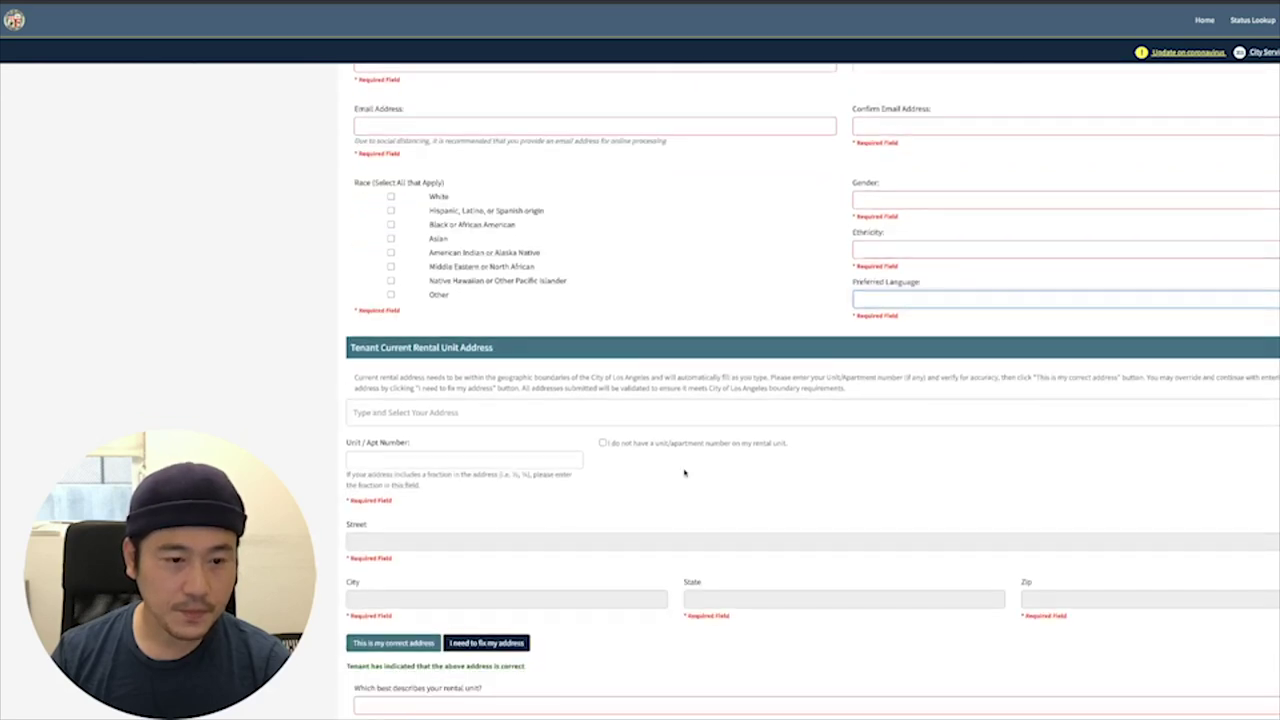
scroll(479, 465, down, 1)
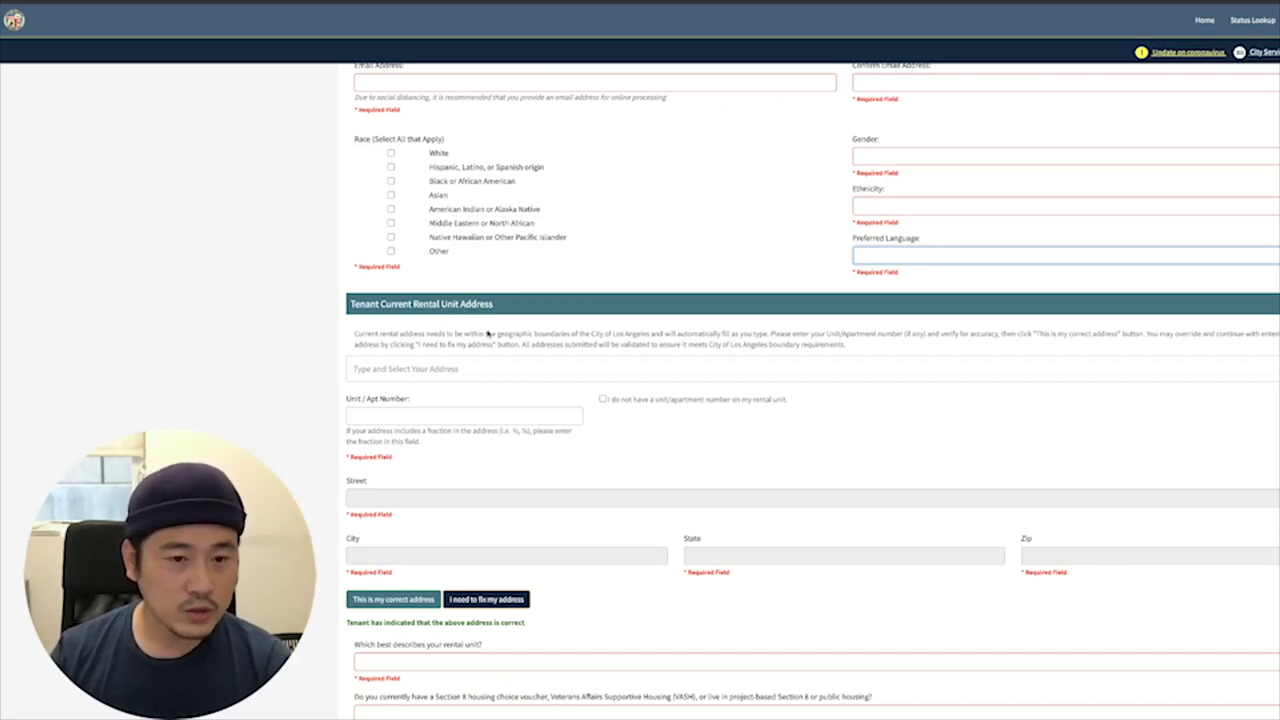
click(449, 369)
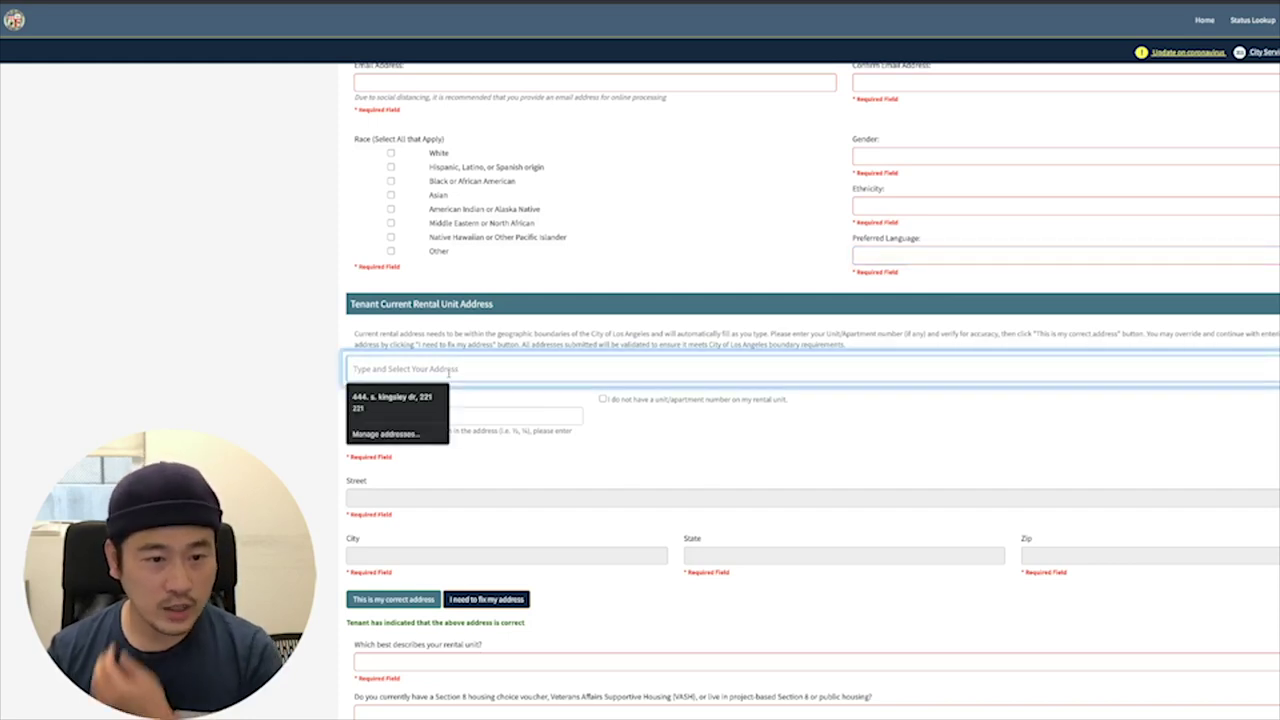
click(338, 437)
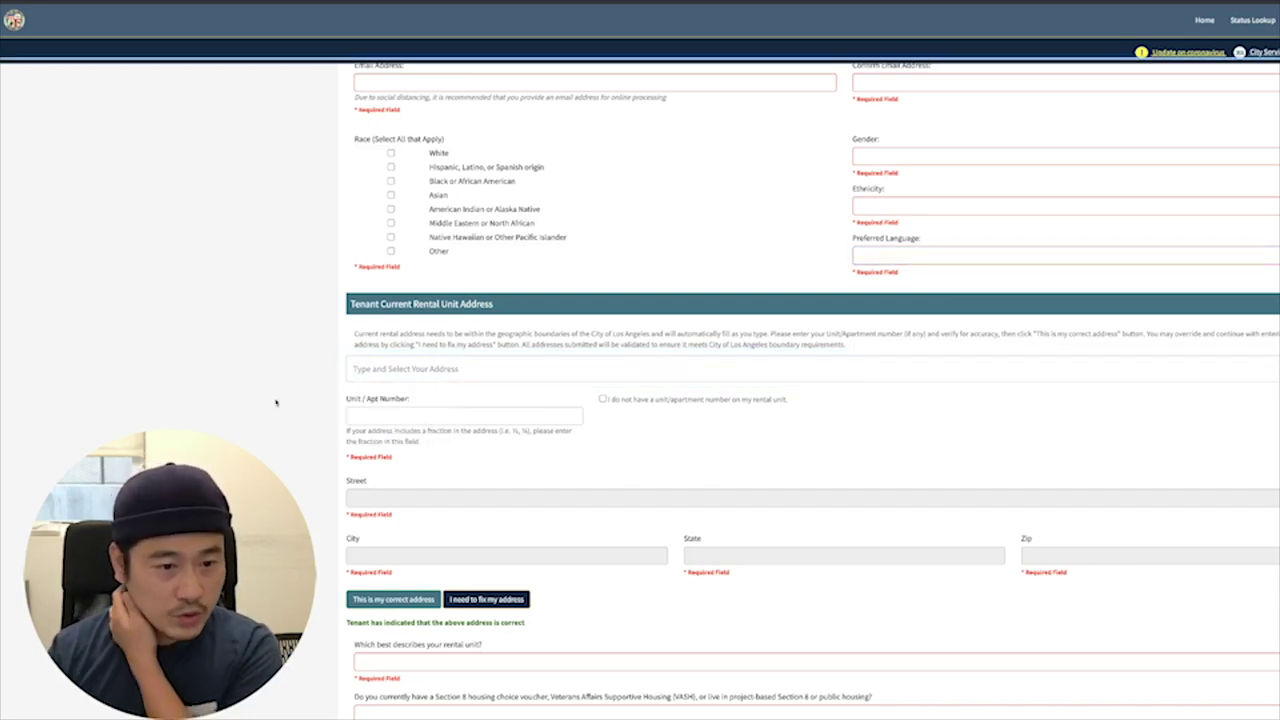
click(400, 418)
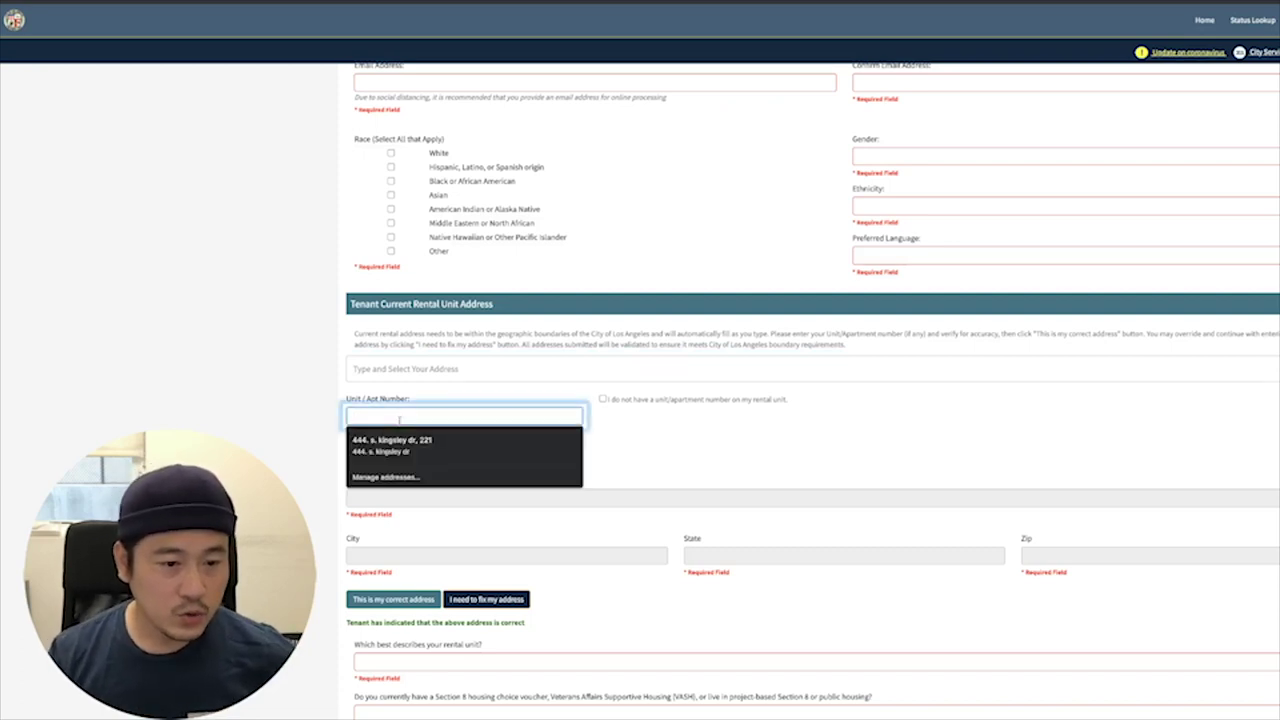
click(314, 451)
scroll(314, 451, down, 1)
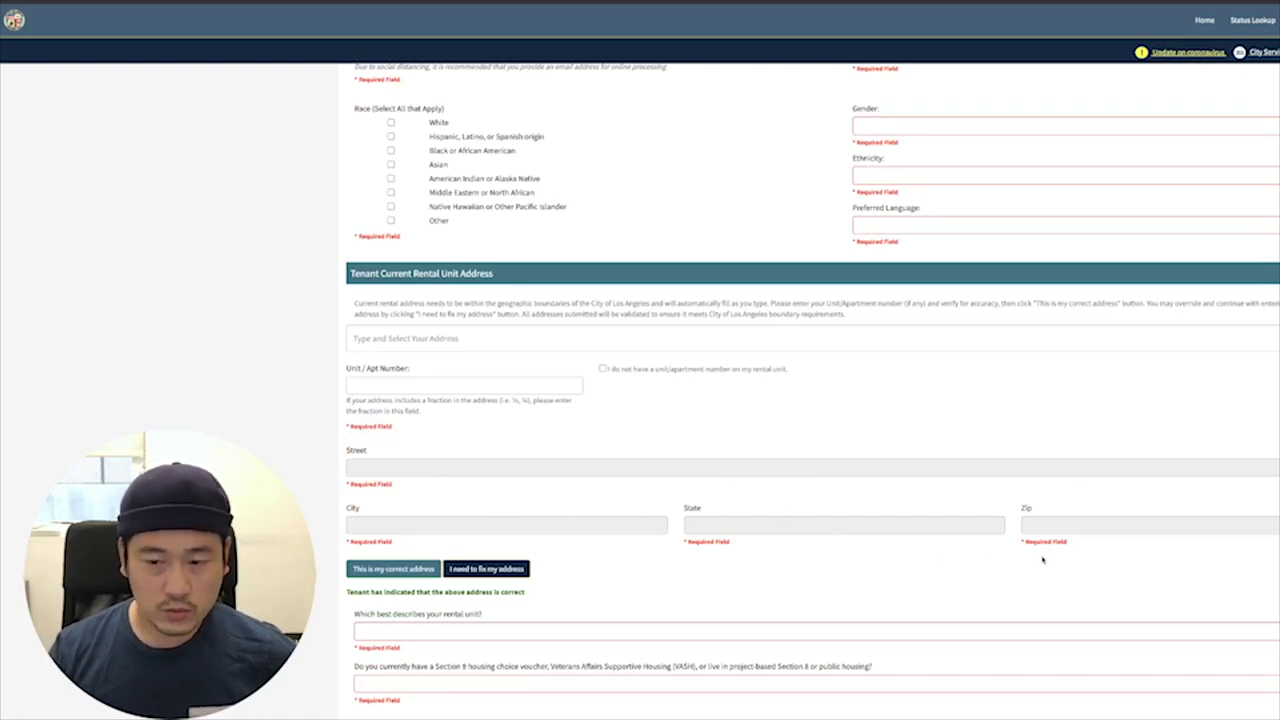
Step: Look through the rental unit type choices and the Section 8 or public housing question, leaving both unanswered
scroll(1042, 560, down, 2)
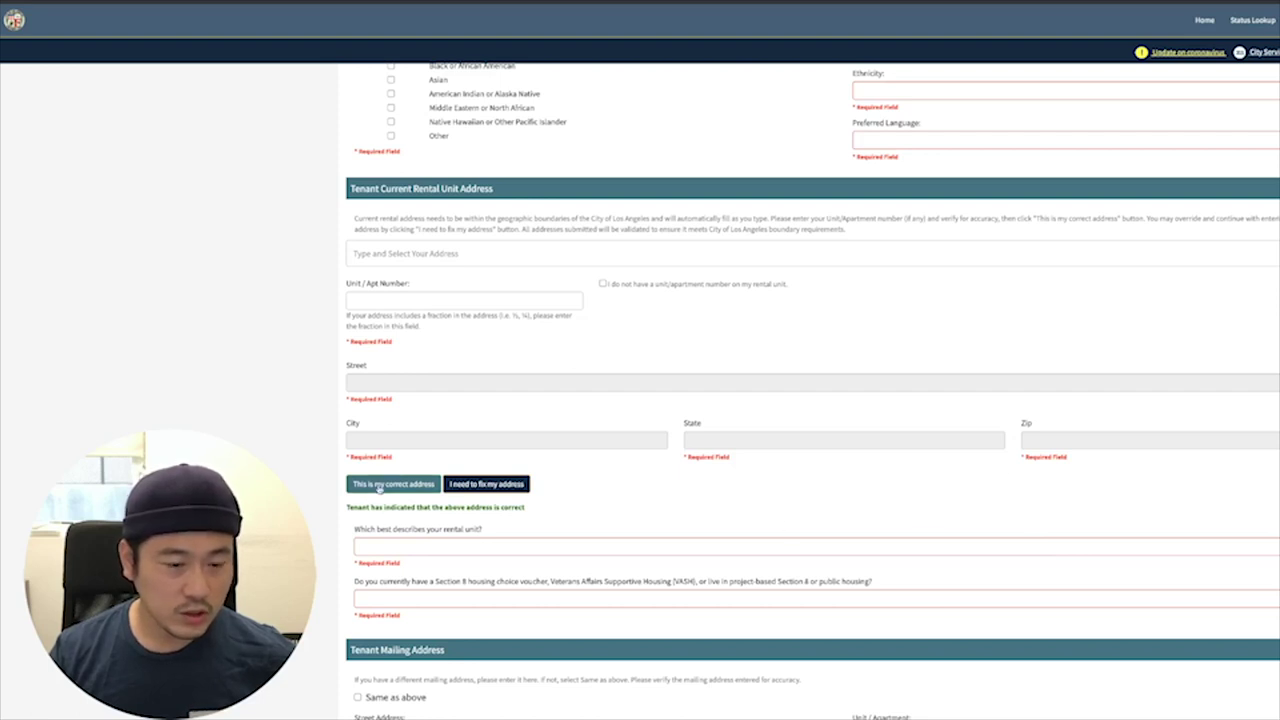
scroll(337, 482, down, 4)
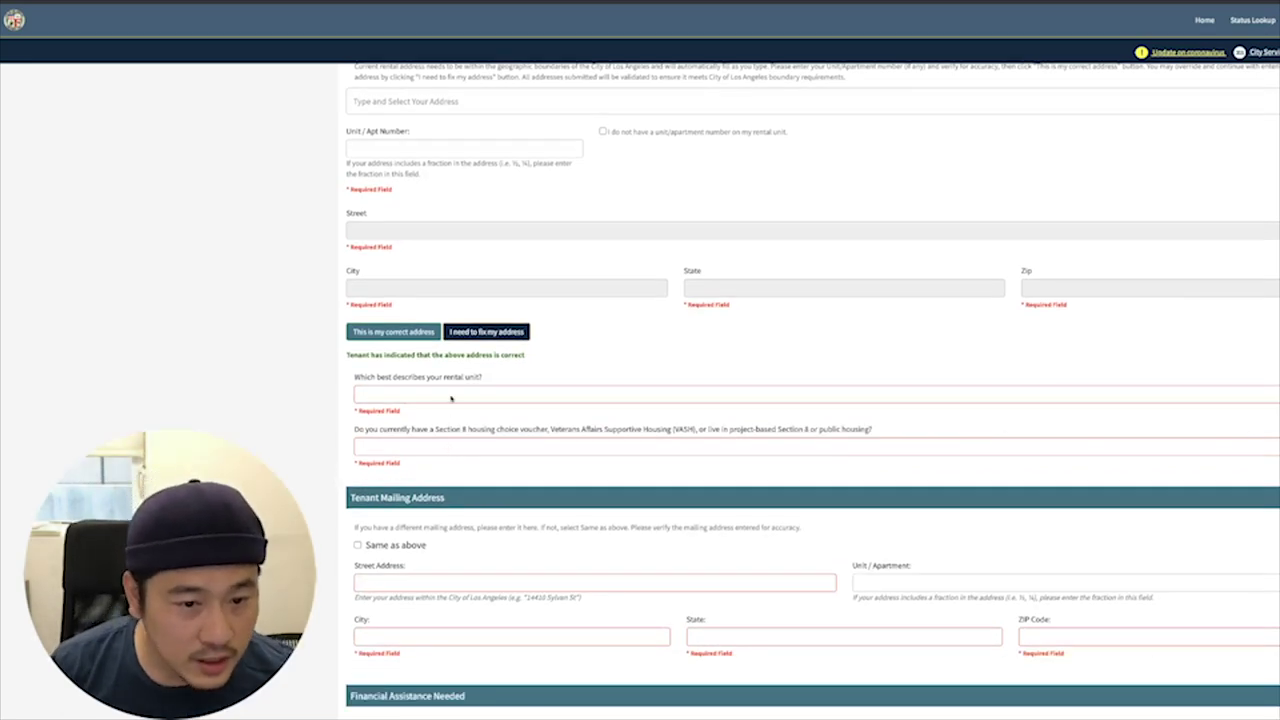
click(451, 402)
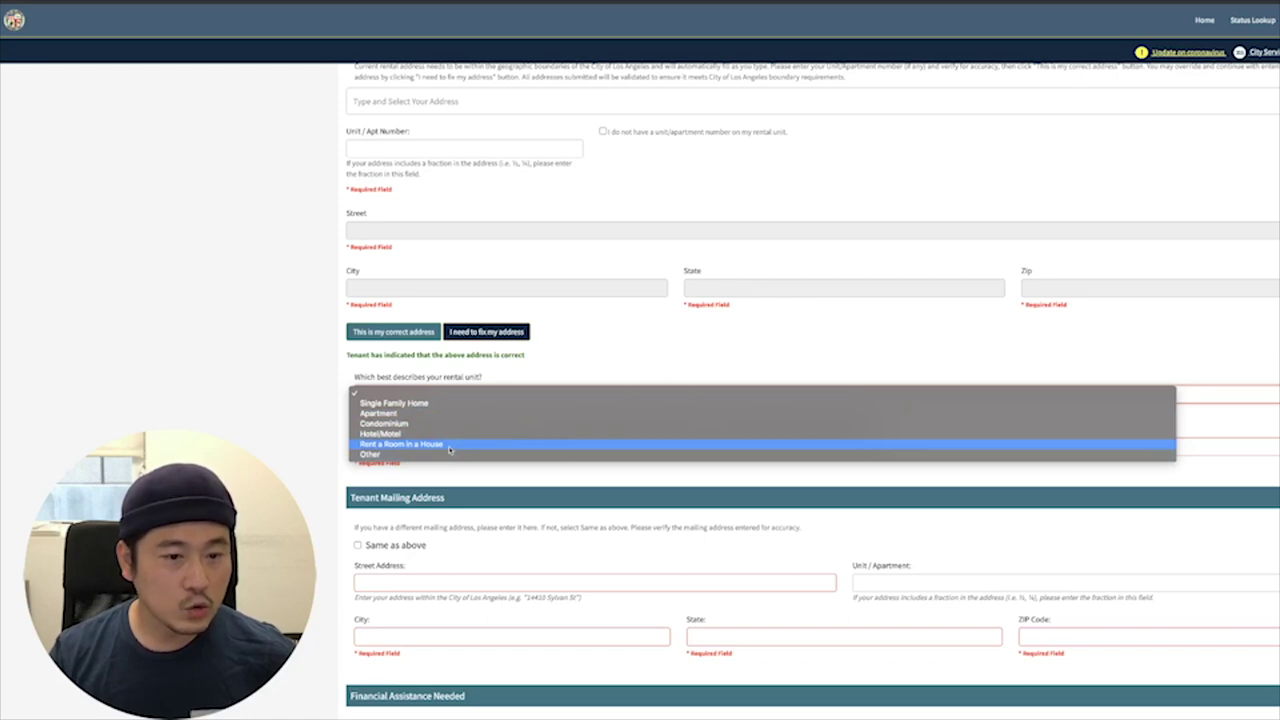
click(372, 455)
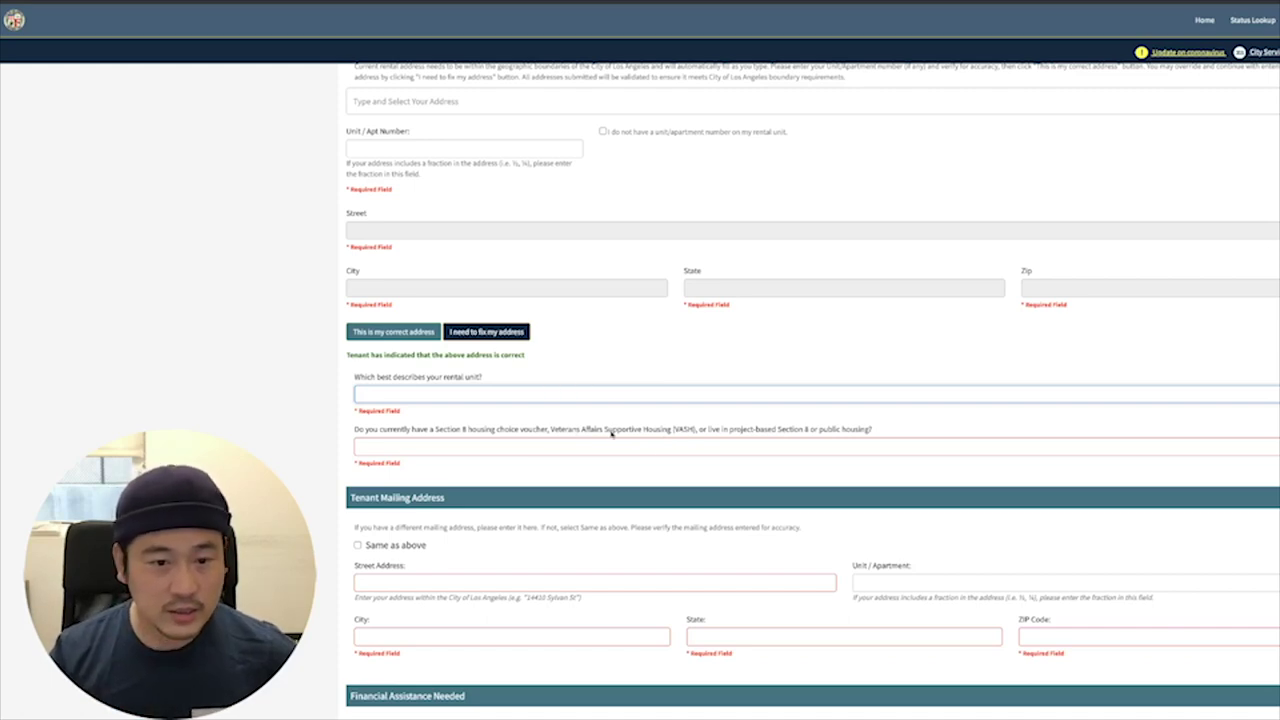
click(459, 449)
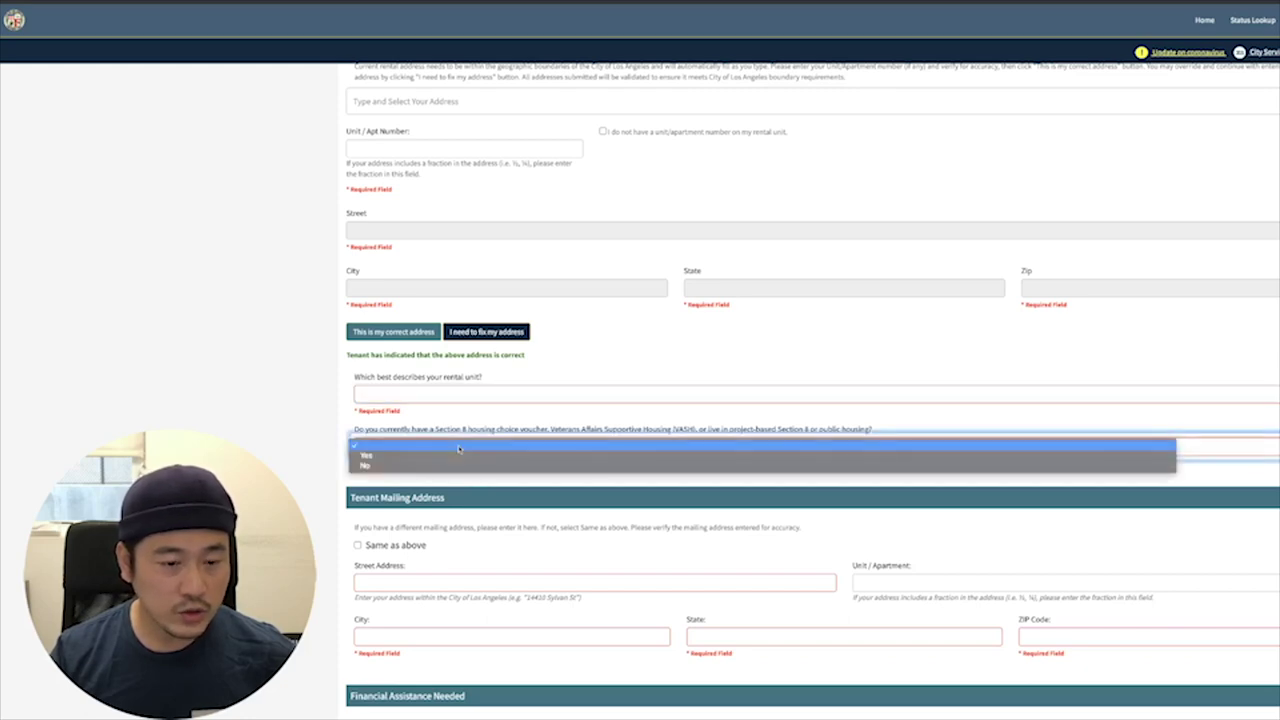
click(292, 480)
Step: Examine the Tenant Mailing Address section and its Same as above option, leaving the option unselected
scroll(515, 565, down, 1)
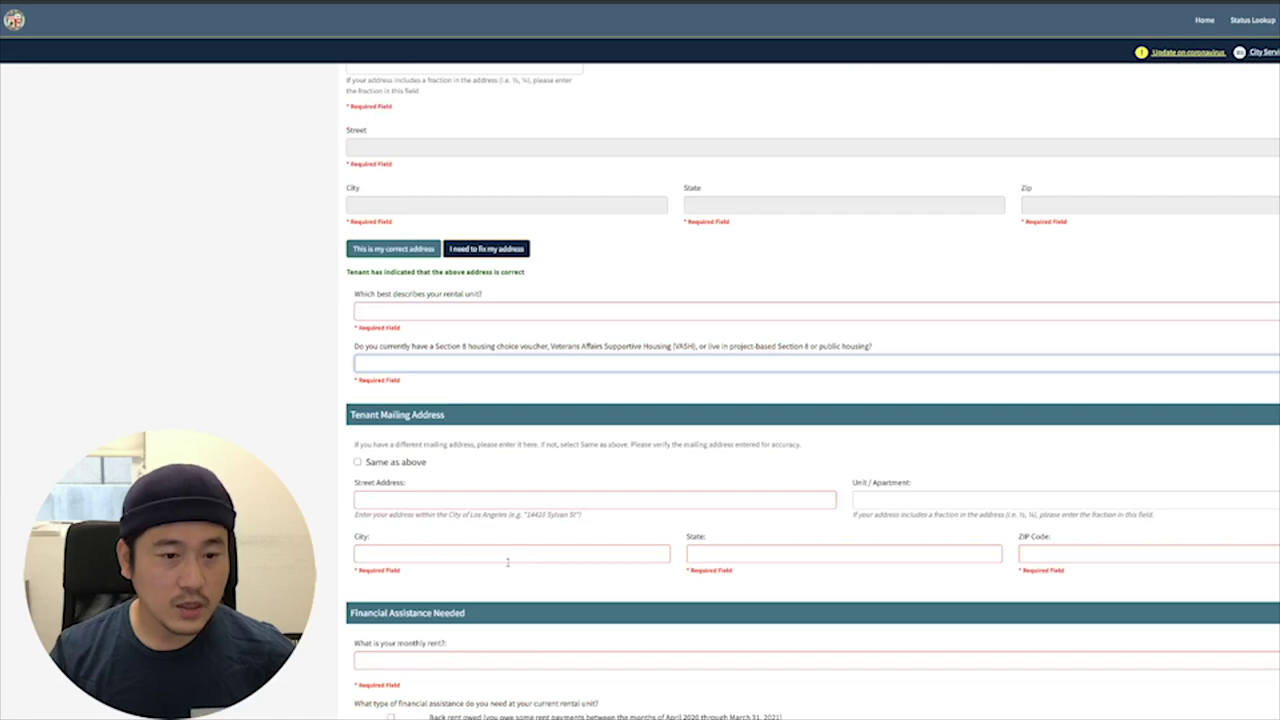
scroll(507, 562, down, 1)
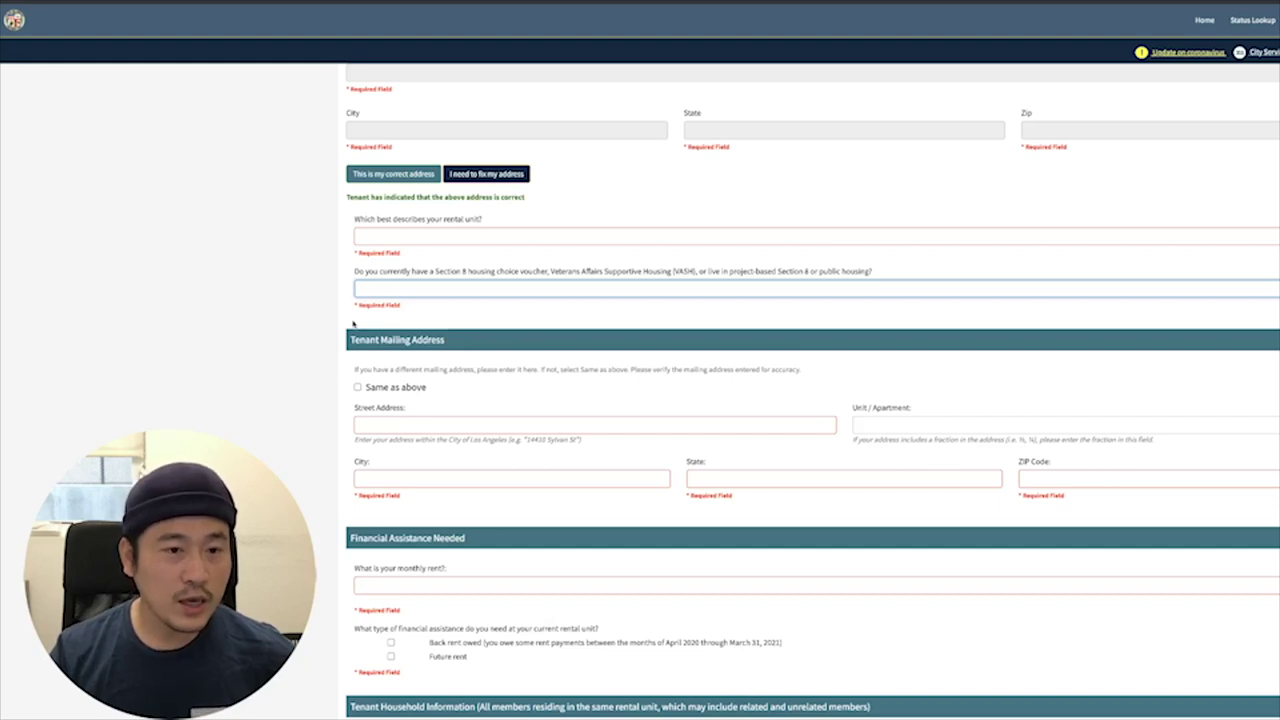
click(357, 388)
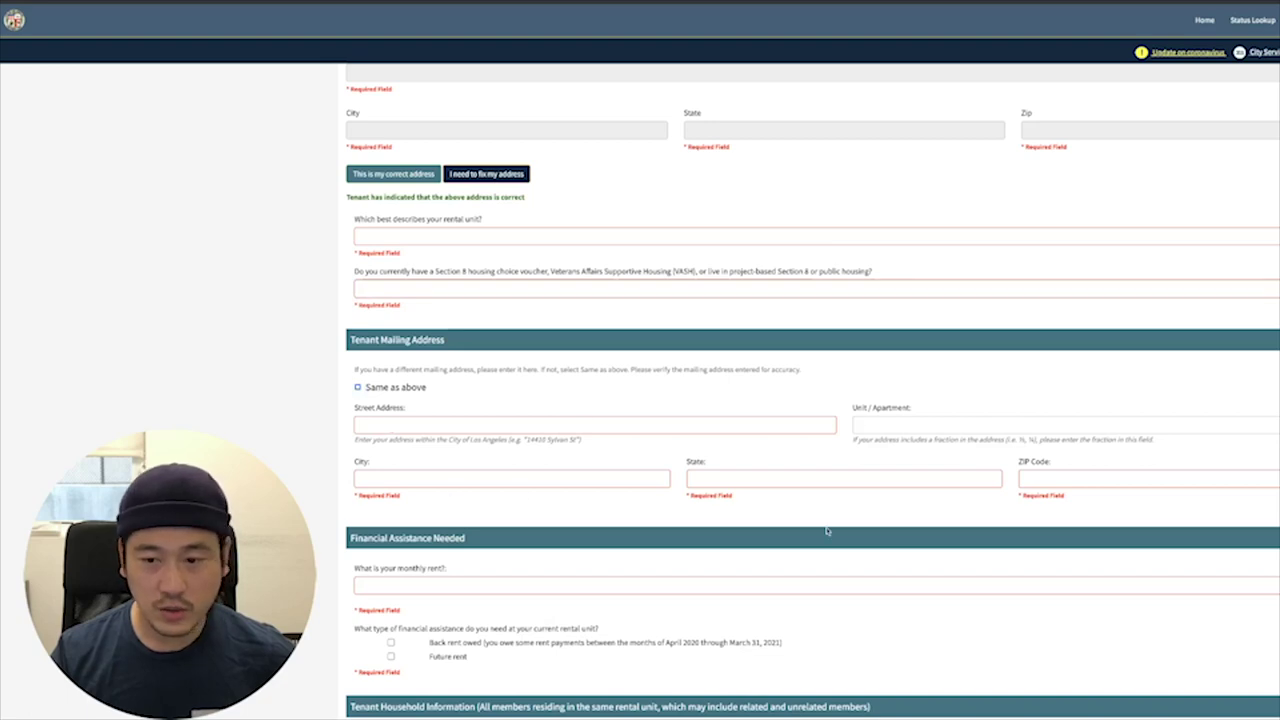
Step: Examine the monthly rent field in the Financial Assistance Needed section without entering an amount
scroll(973, 485, down, 2)
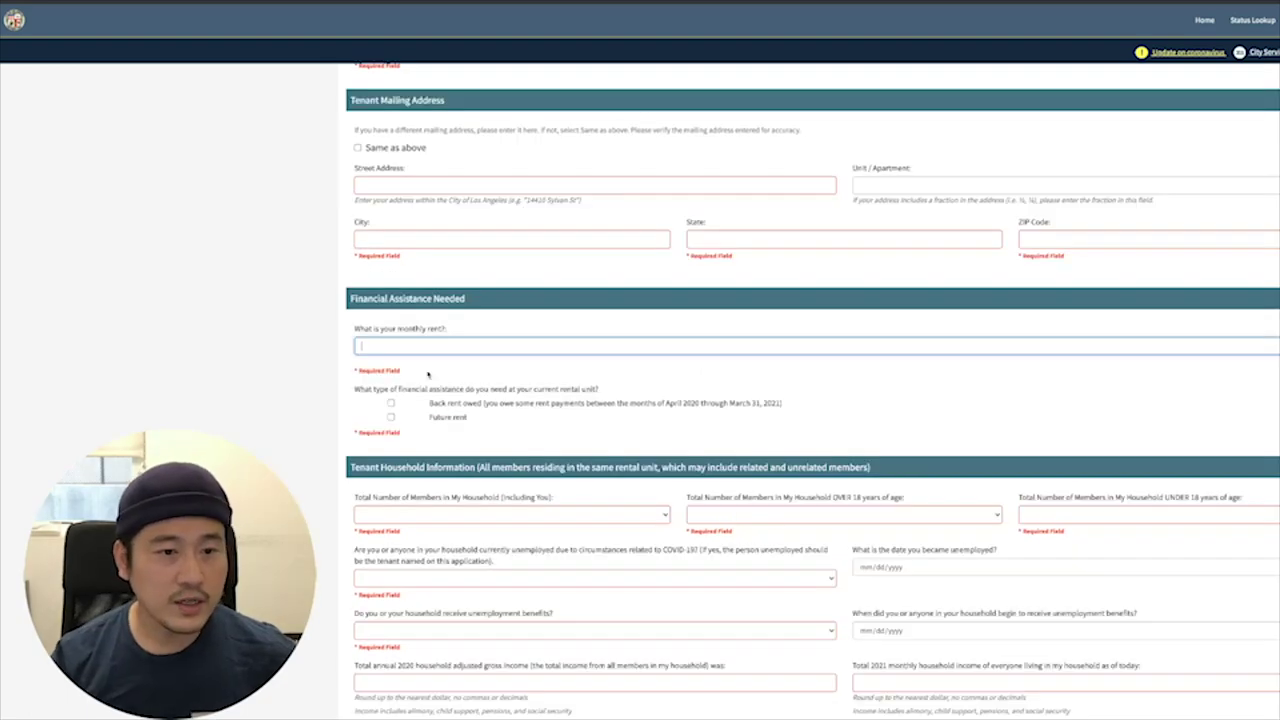
click(358, 343)
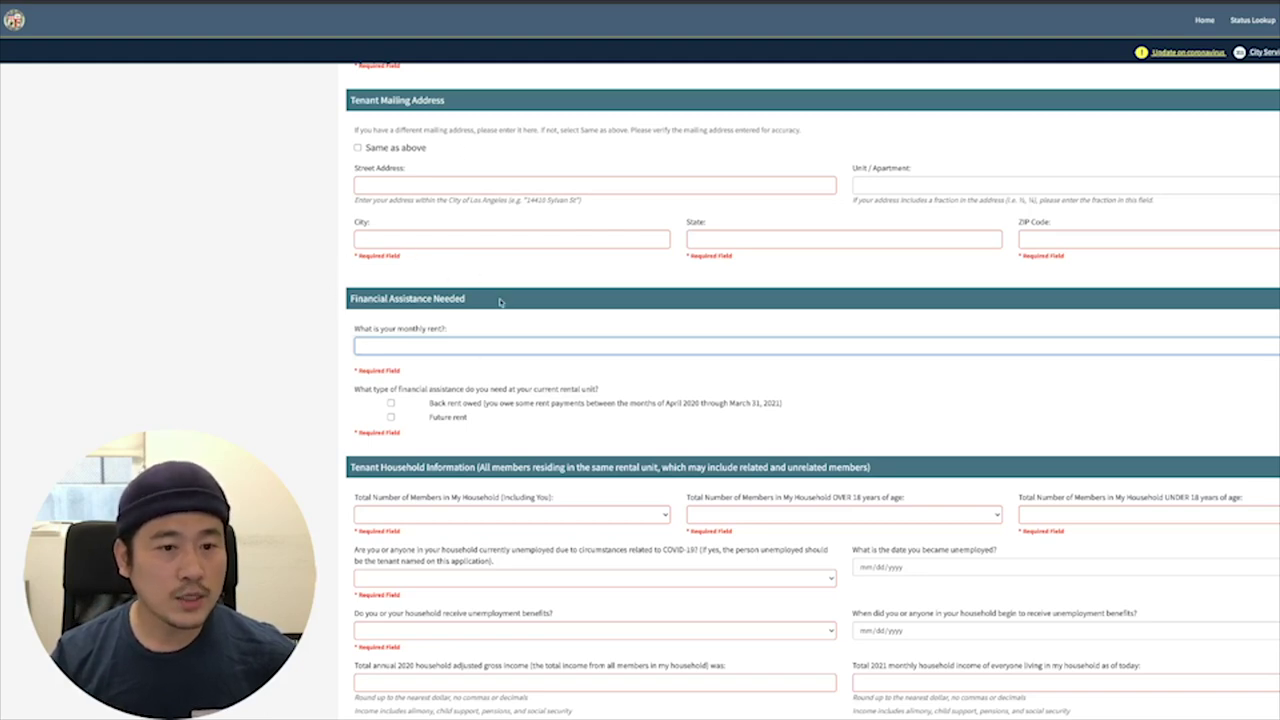
click(484, 329)
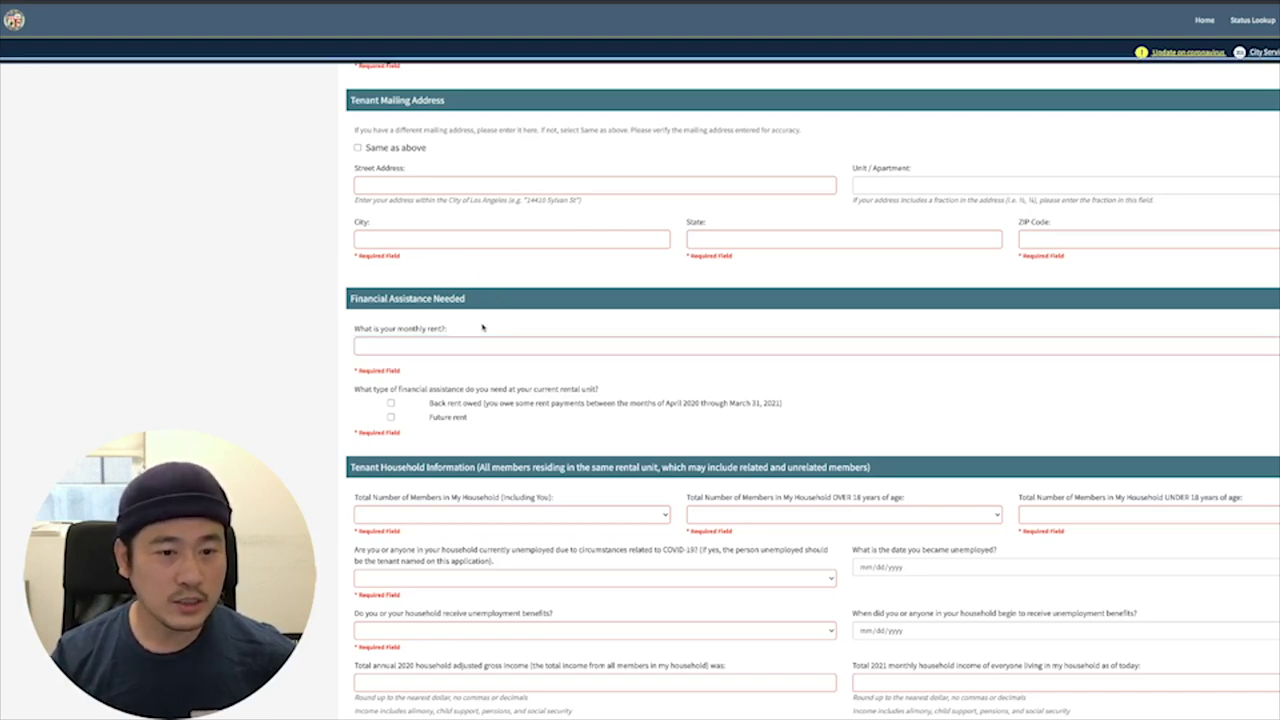
drag(352, 329, 456, 329)
click(486, 329)
click(410, 347)
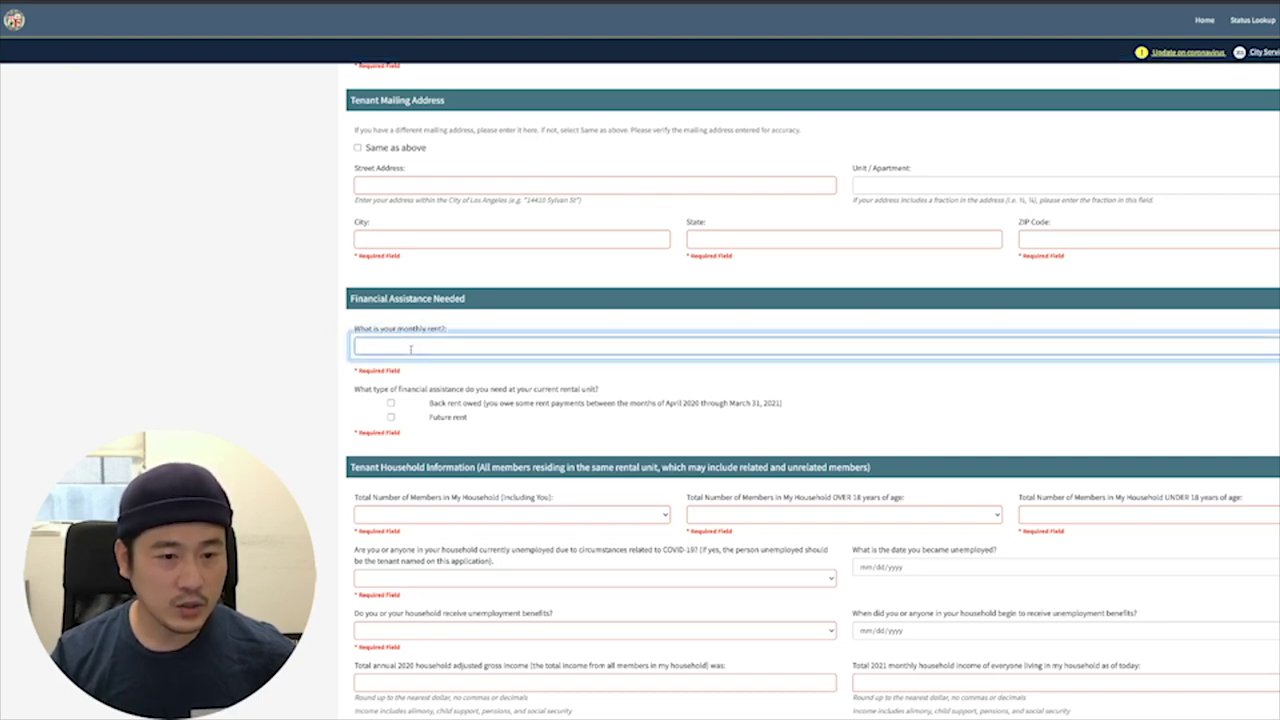
click(478, 372)
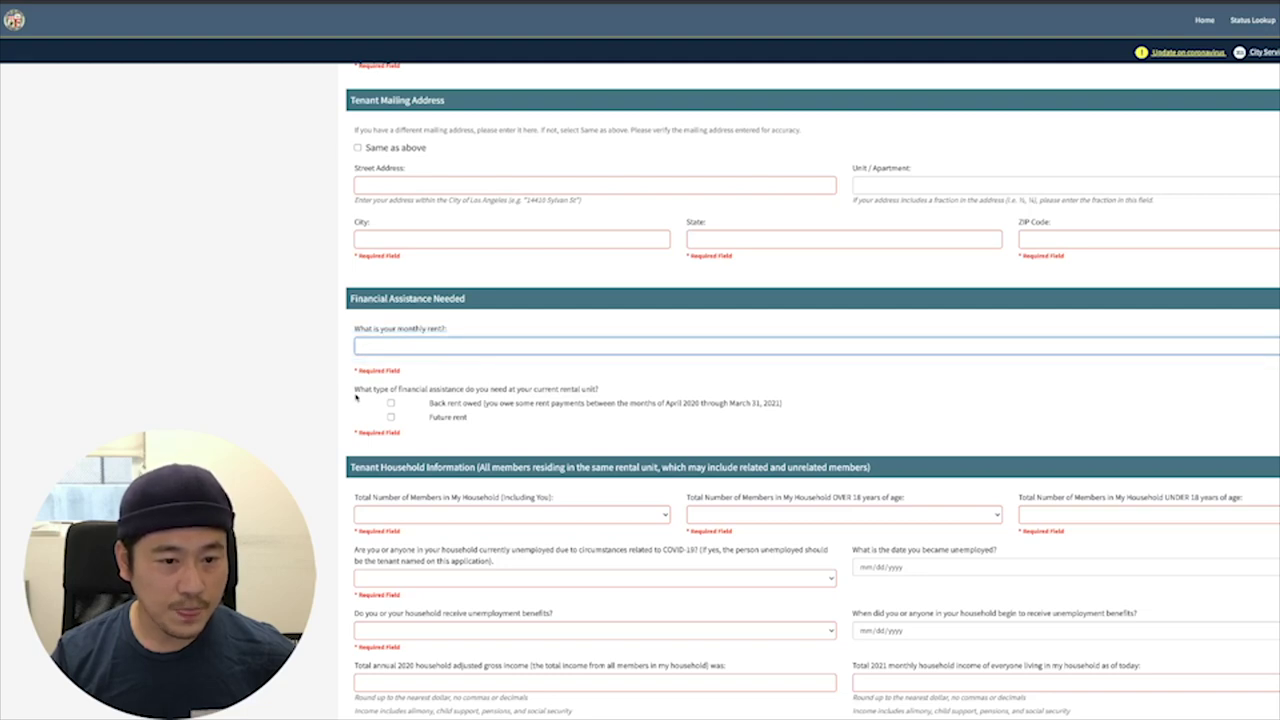
Step: Read the financial assistance type question and try the back rent owed option with July 2020, clearing both selections again
drag(357, 393, 599, 393)
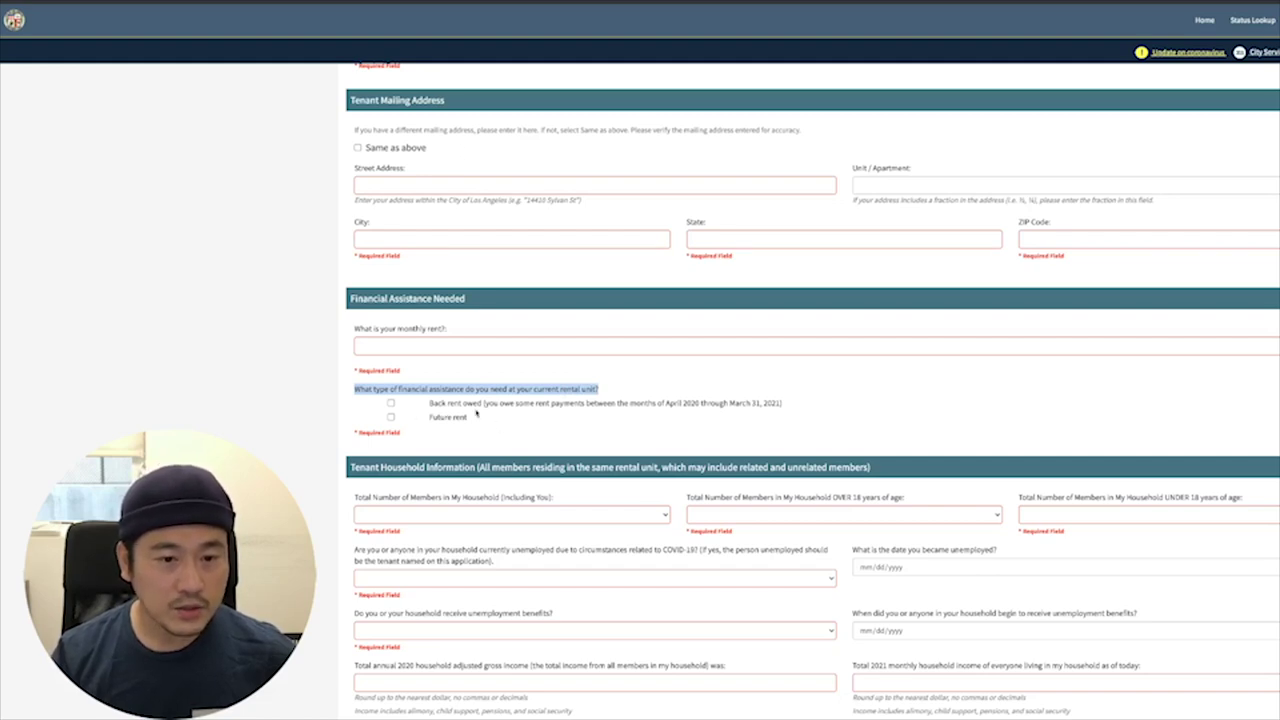
drag(432, 404, 733, 405)
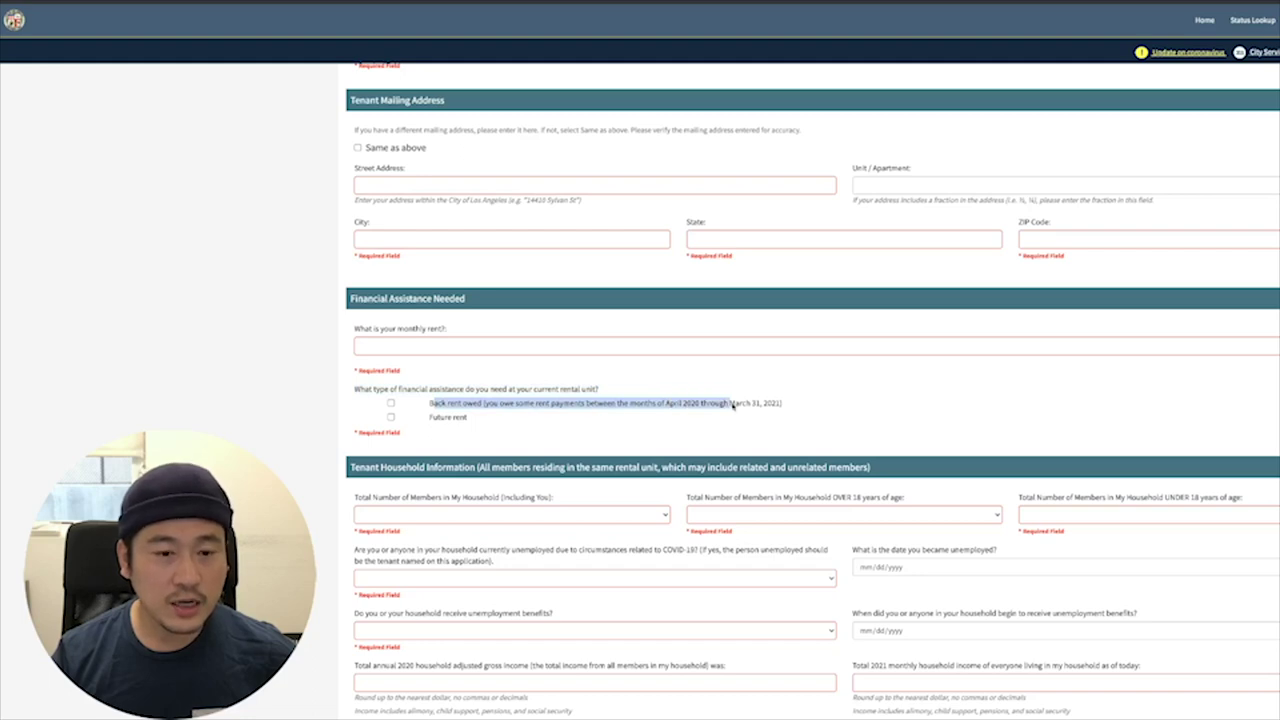
click(390, 403)
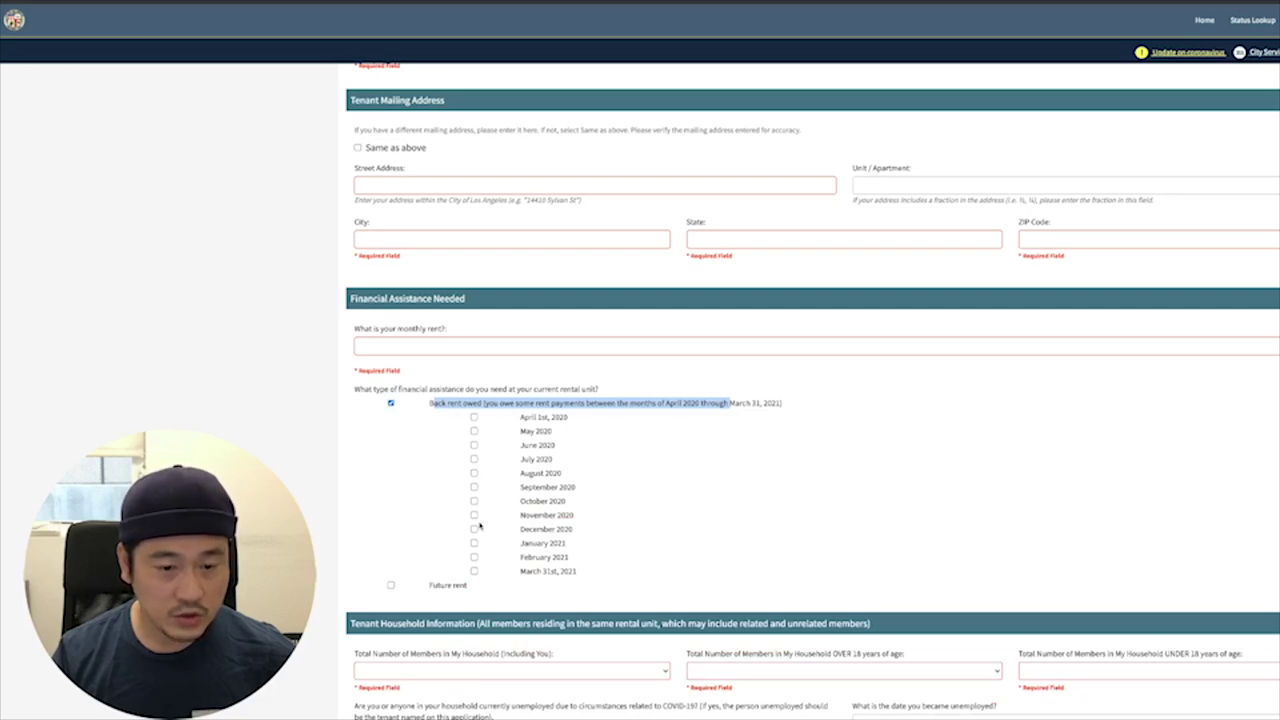
click(474, 459)
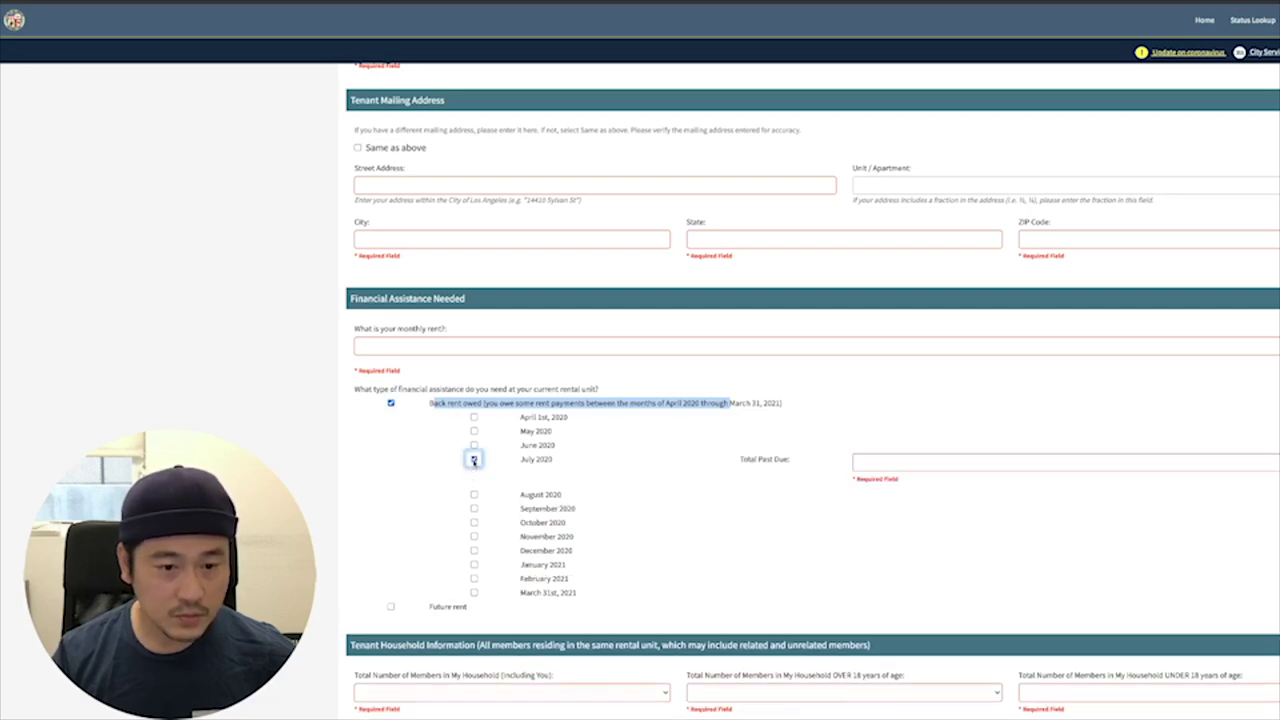
click(474, 459)
click(391, 403)
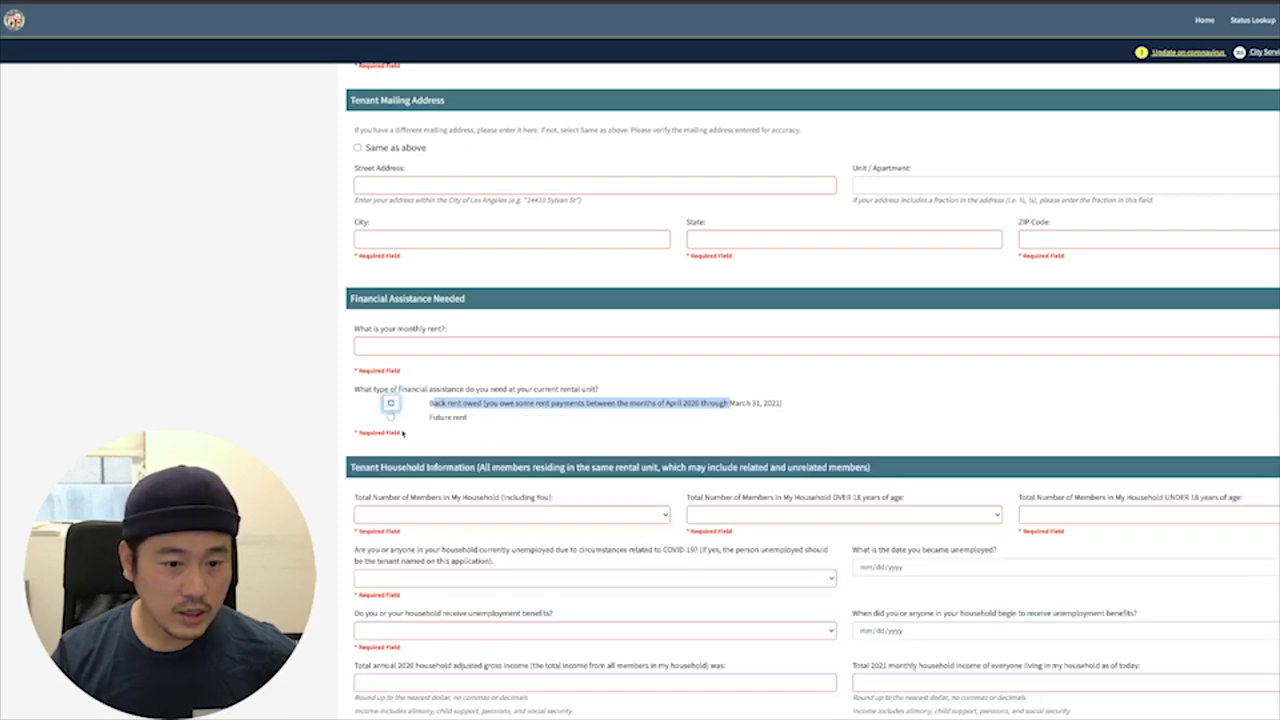
Step: Select Future rent as the type of financial assistance needed at the current rental unit
drag(438, 424, 474, 422)
click(476, 421)
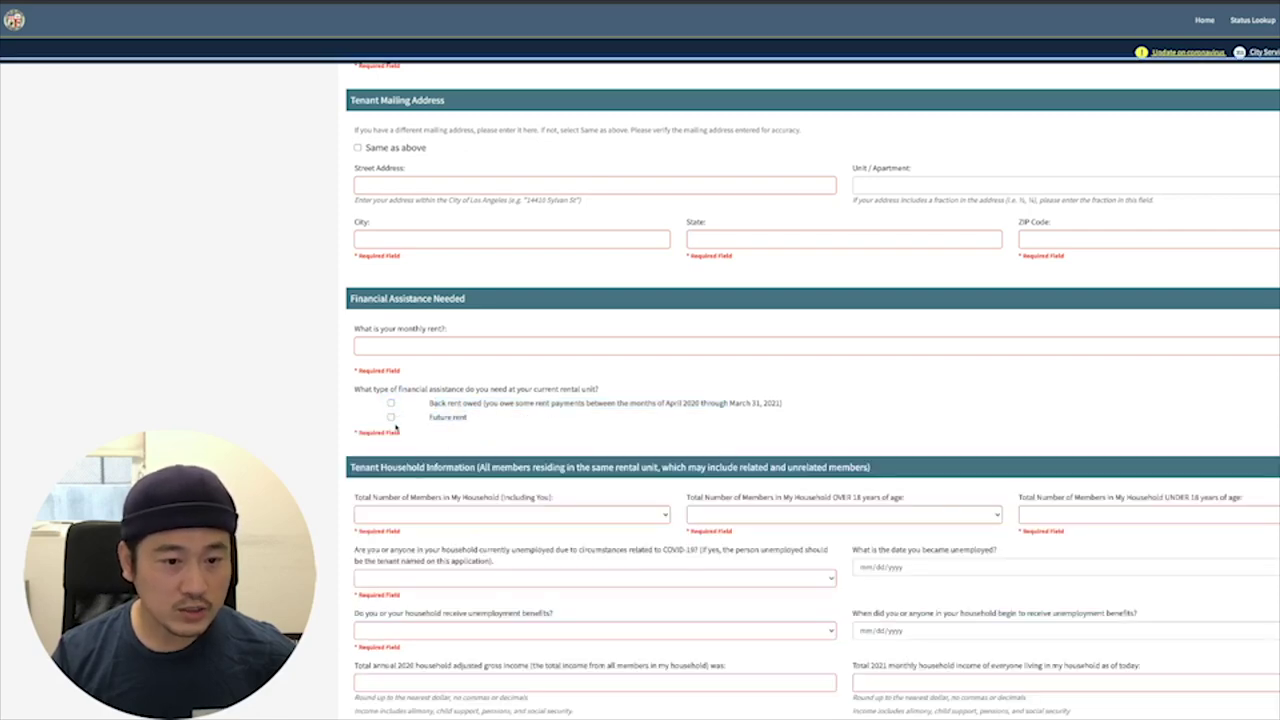
click(391, 418)
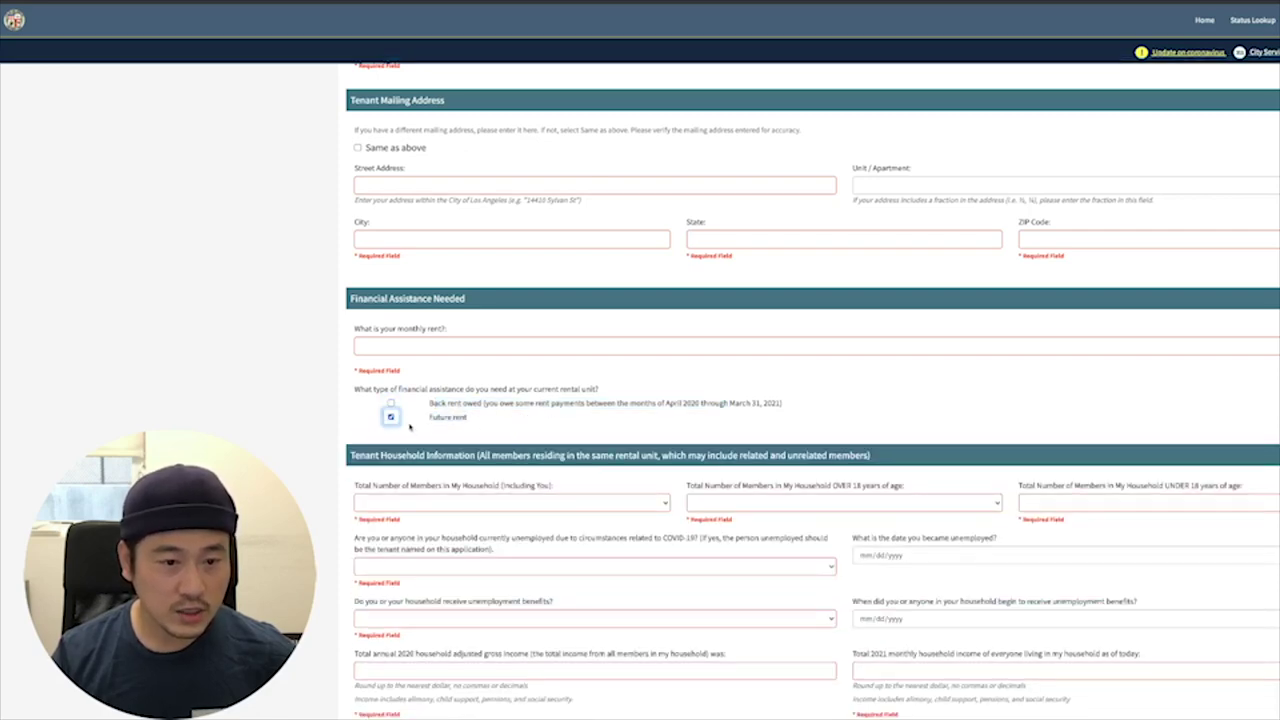
Step: Set the total number of household members to 3 and the members over 18 years of age to 1
scroll(330, 460, down, 2)
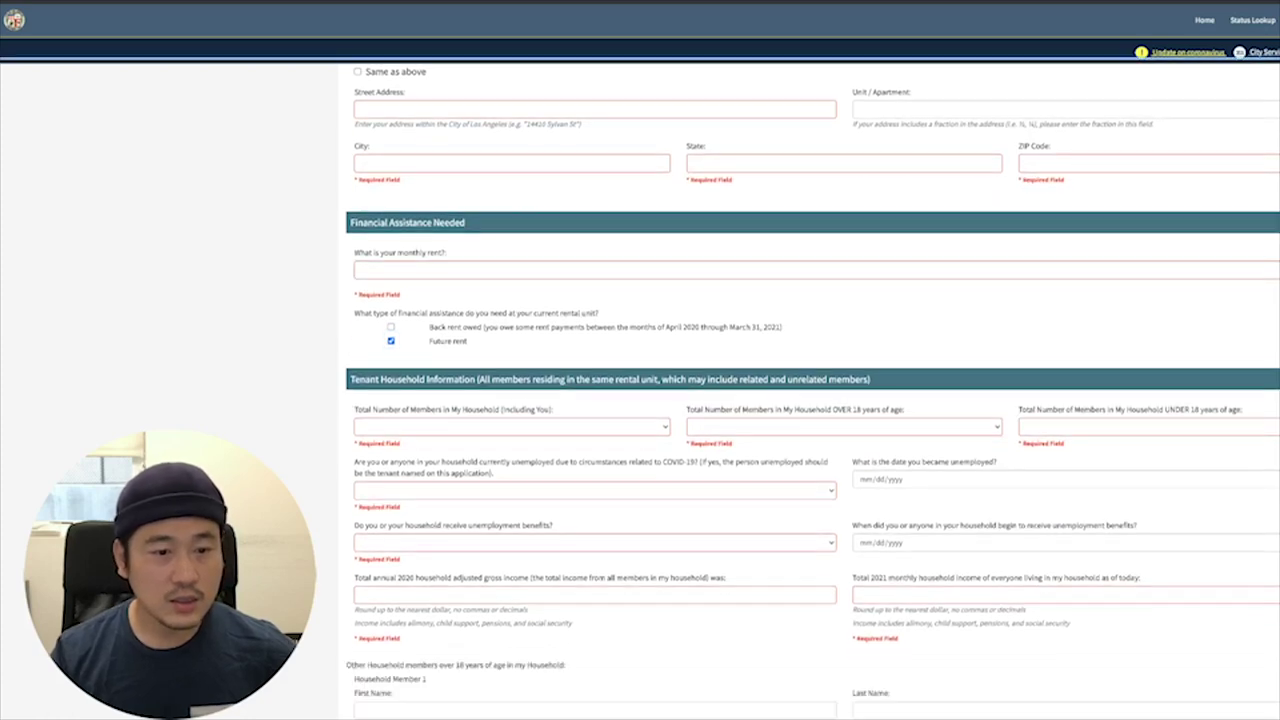
scroll(310, 478, down, 2)
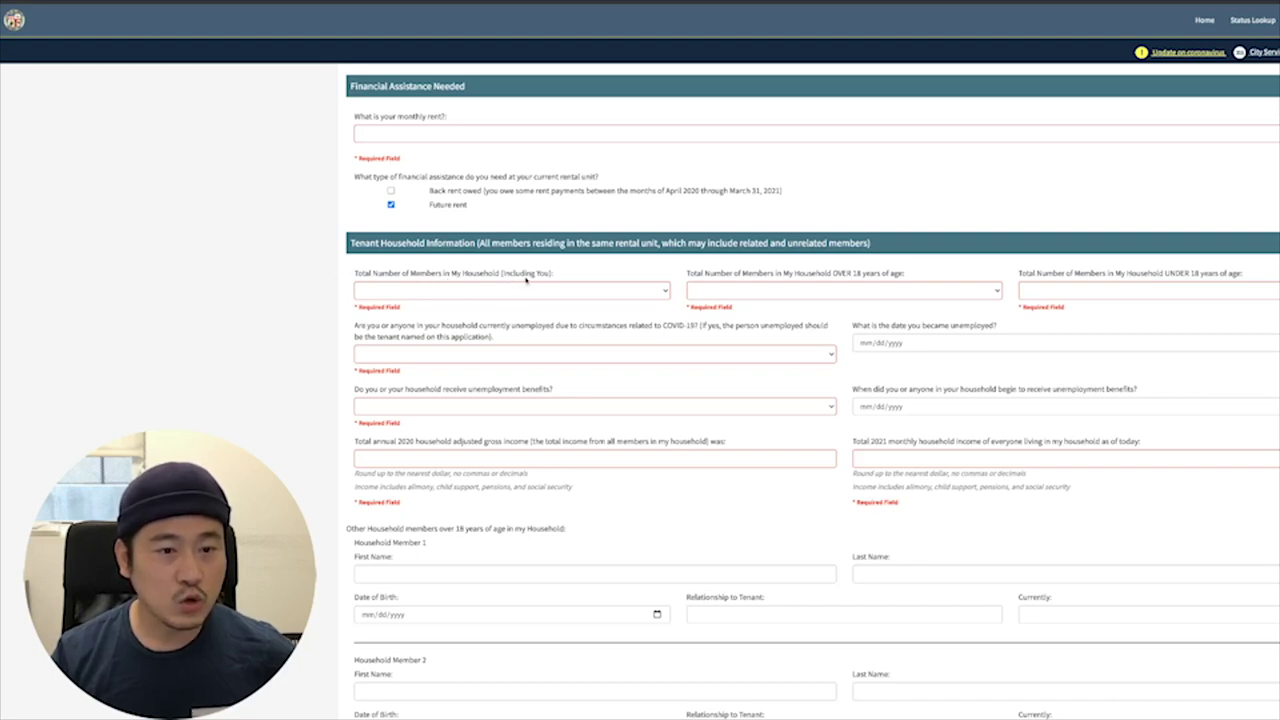
click(540, 292)
click(368, 321)
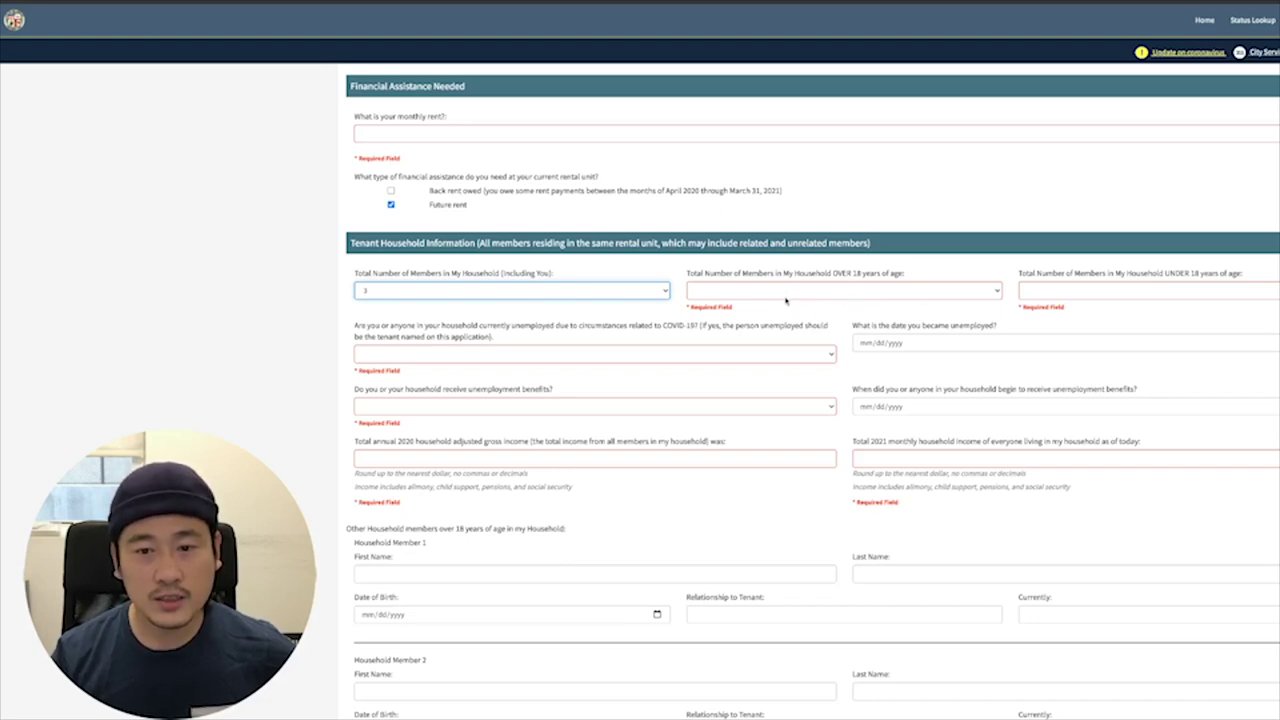
click(788, 297)
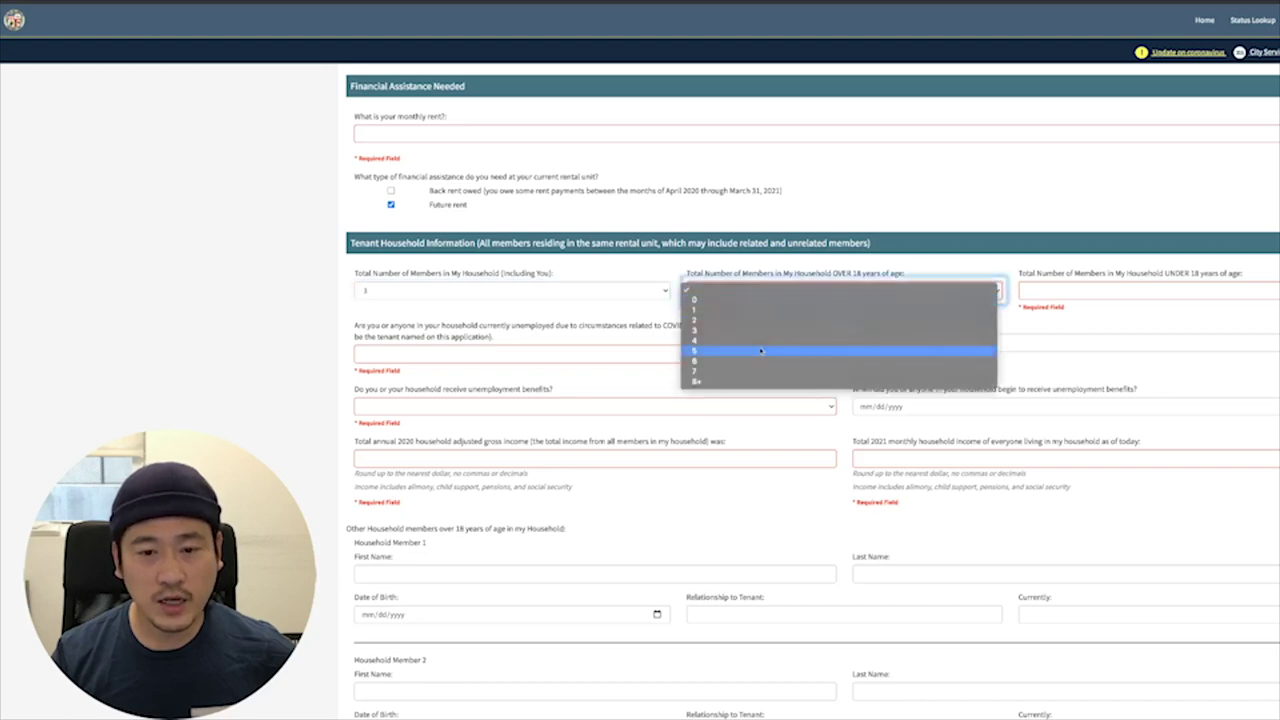
click(755, 308)
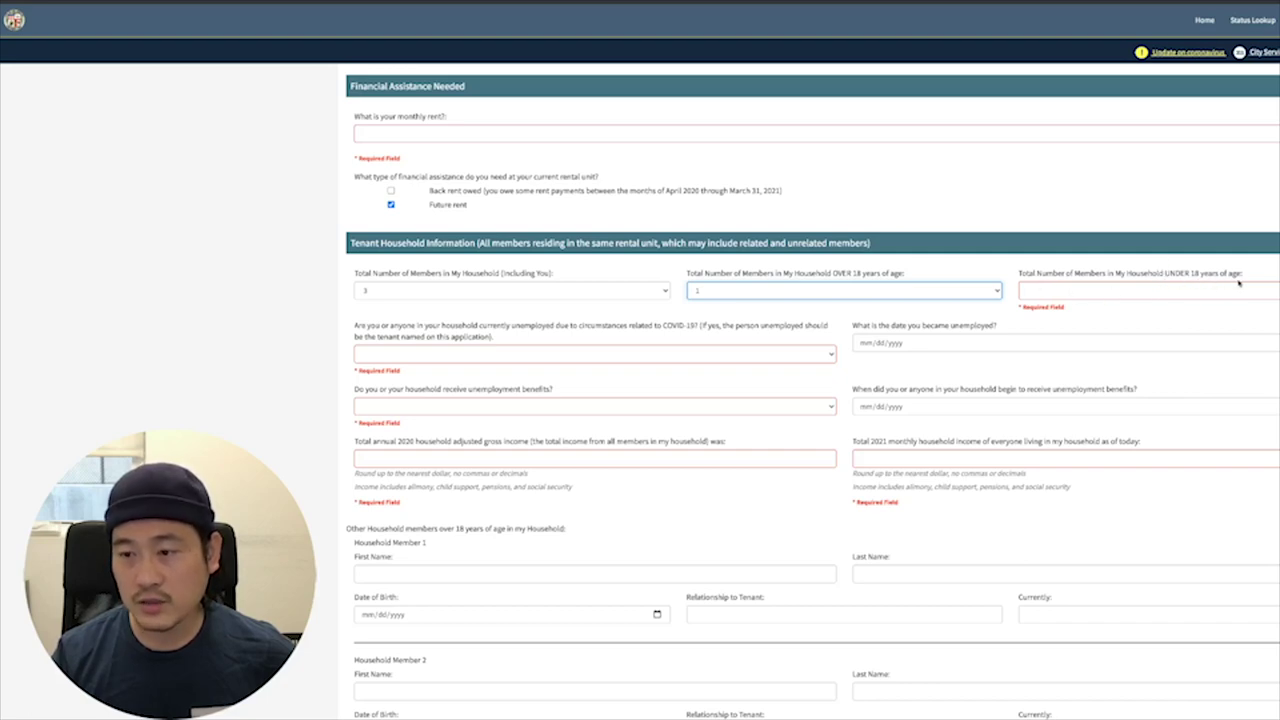
Step: Set the number of household members under 18 years of age to 1
click(1160, 290)
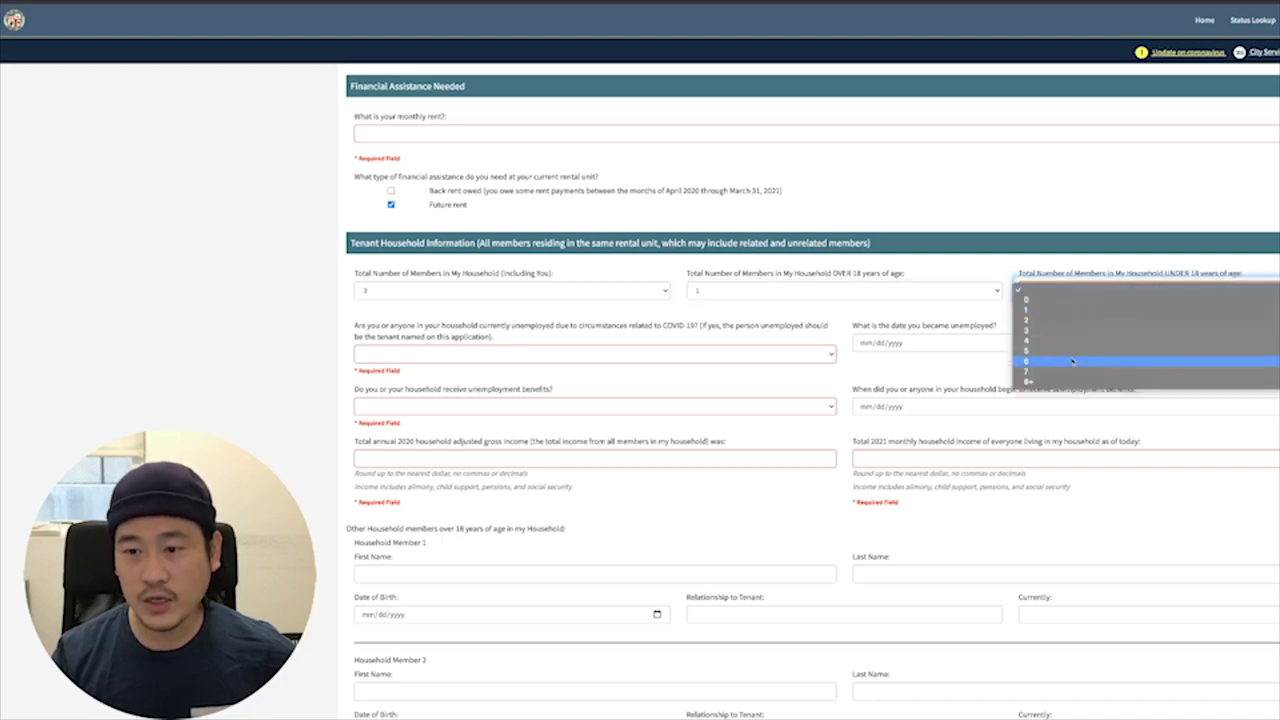
click(1021, 298)
click(1023, 296)
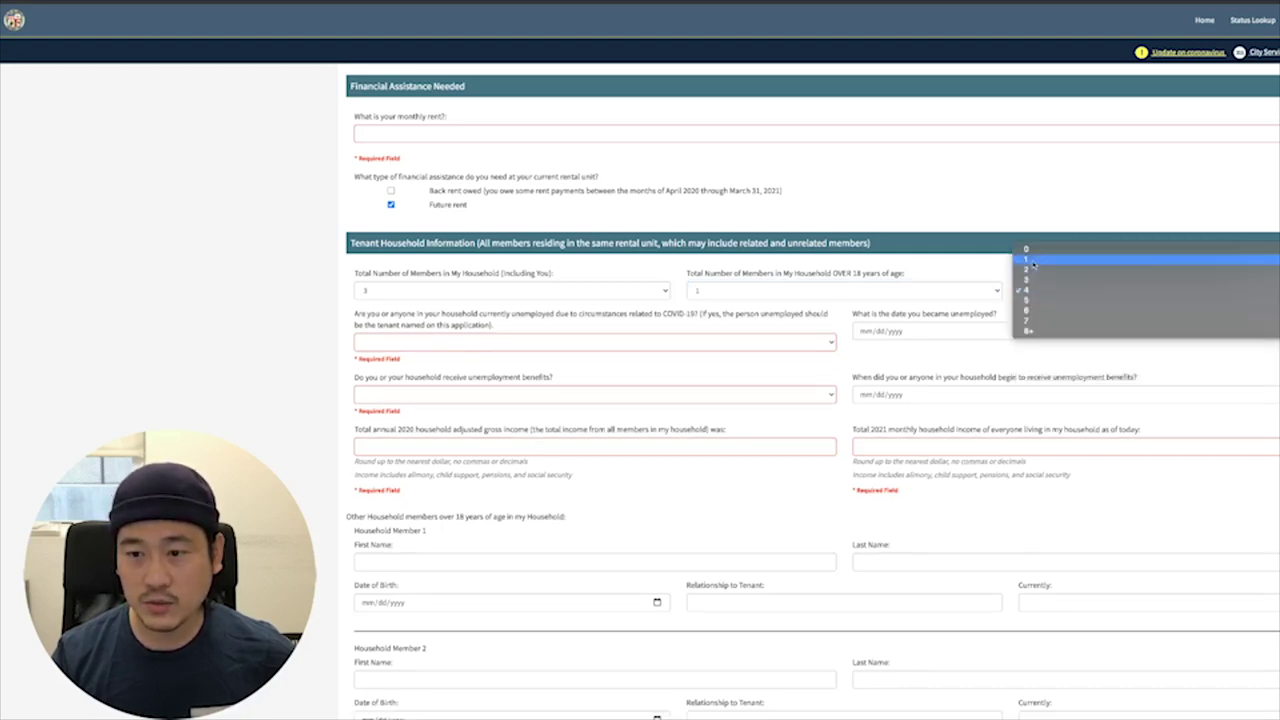
click(1035, 263)
click(300, 368)
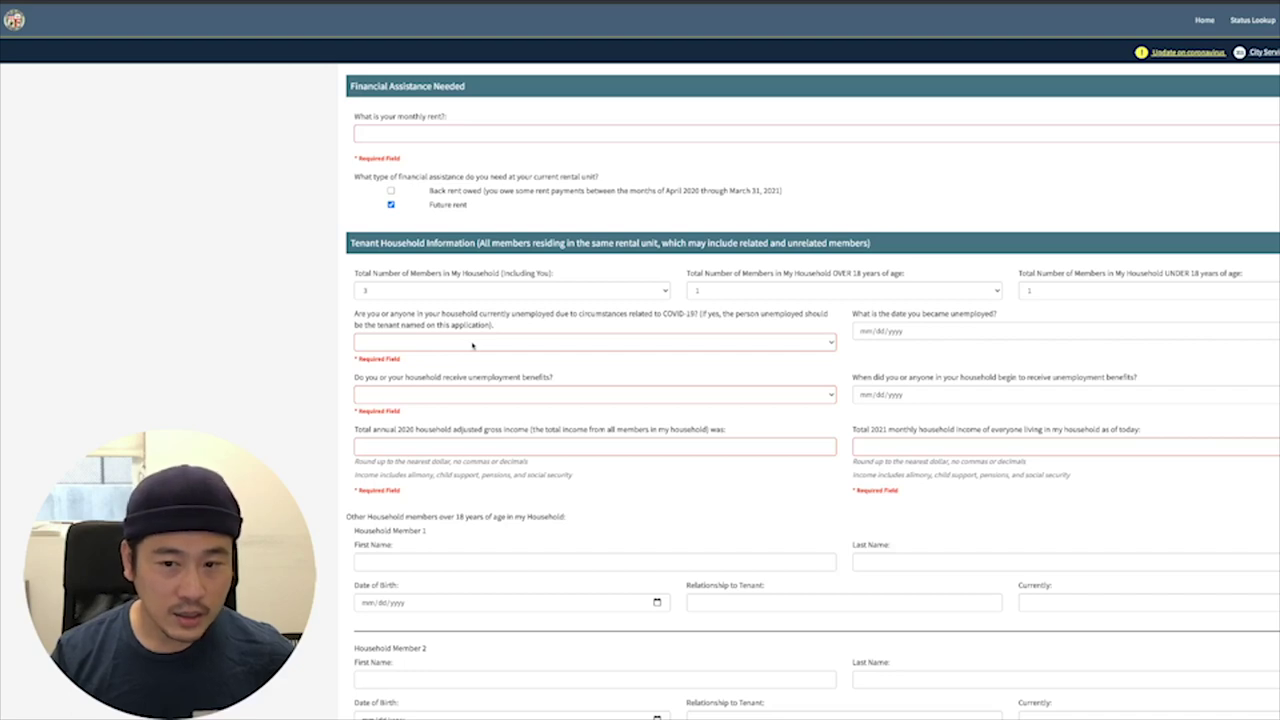
Step: Answer No to the household's COVID-19 unemployment question and check the field for the date of becoming unemployed
click(472, 343)
click(465, 352)
click(490, 344)
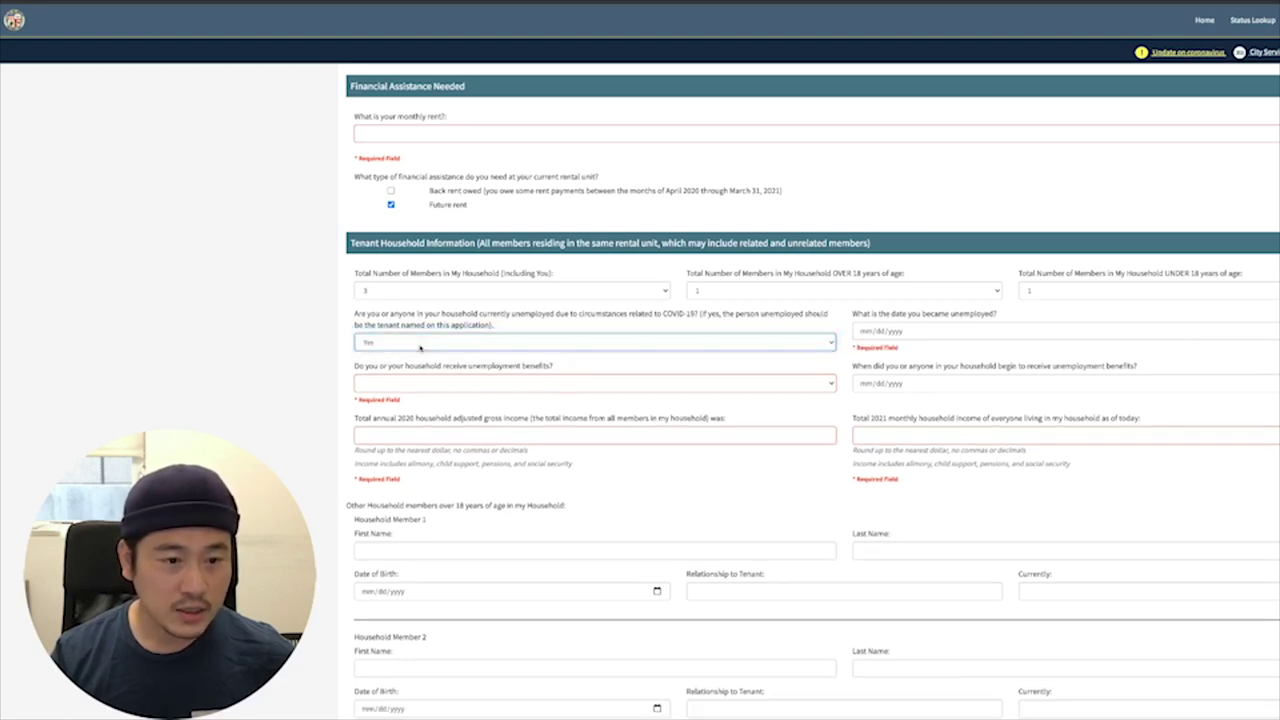
click(426, 352)
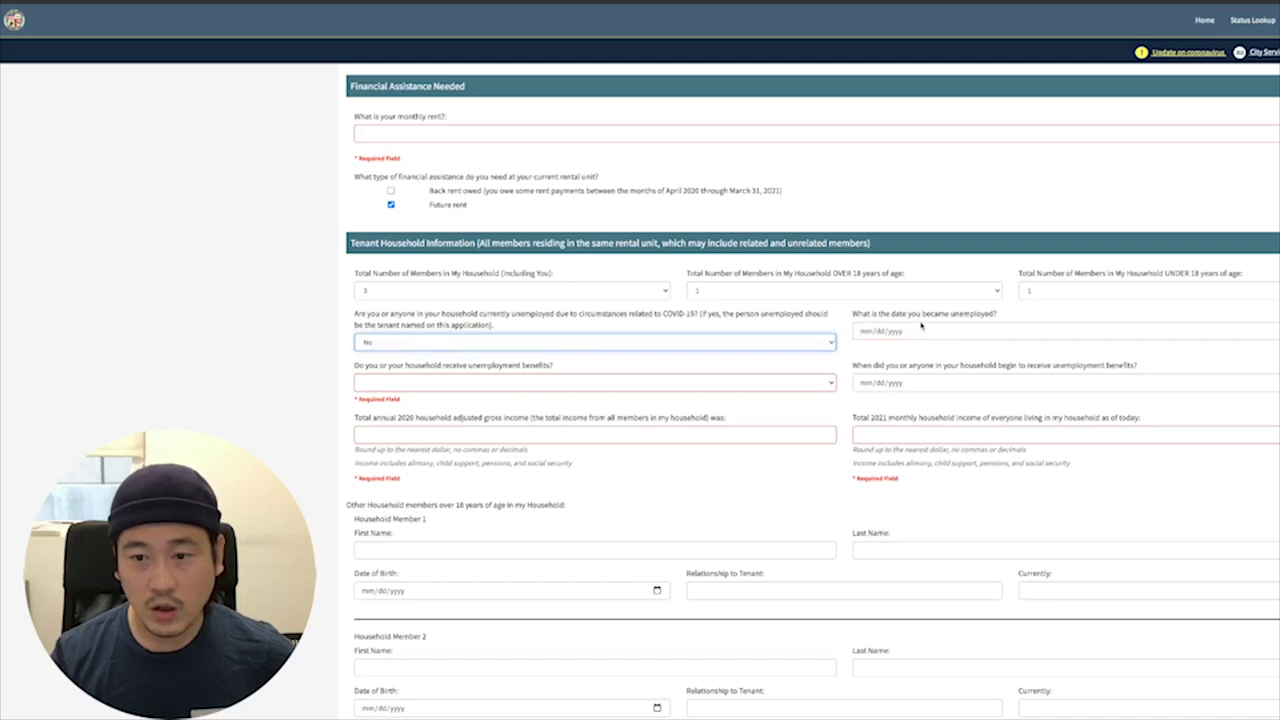
click(958, 333)
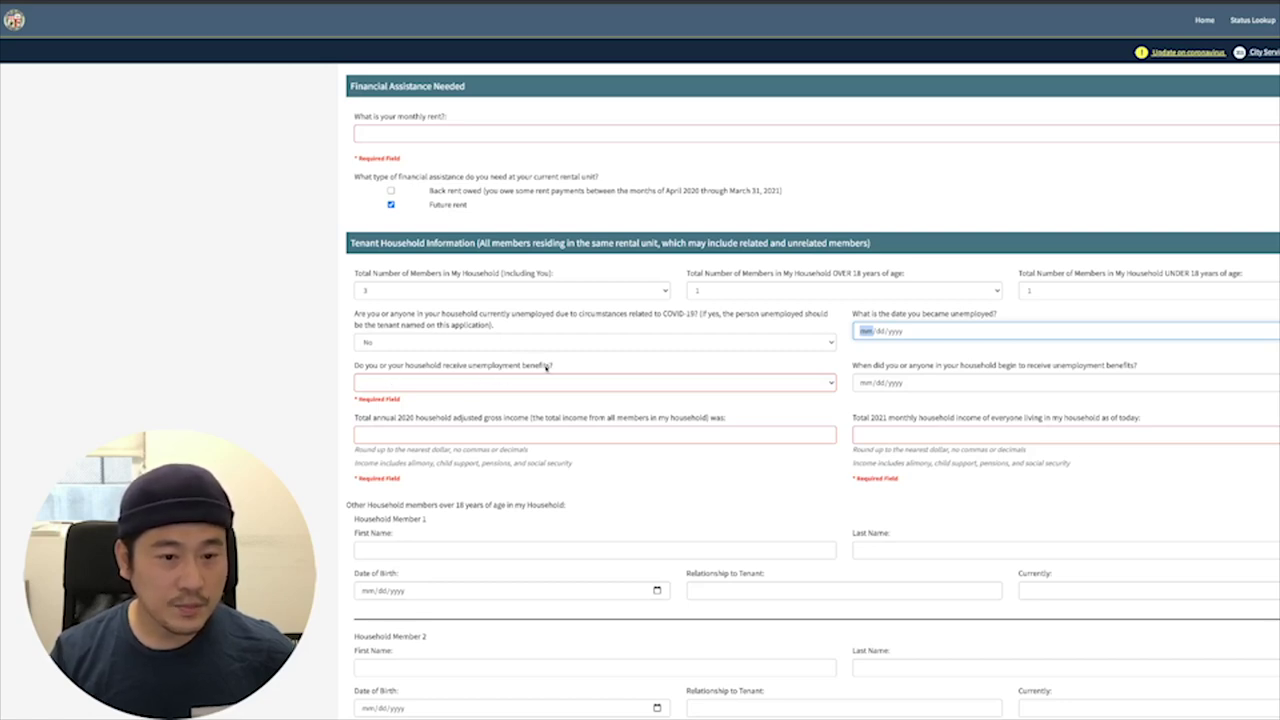
Step: Compare the Yes and No answers for the household receiving unemployment benefits and set the answer to Yes
click(442, 381)
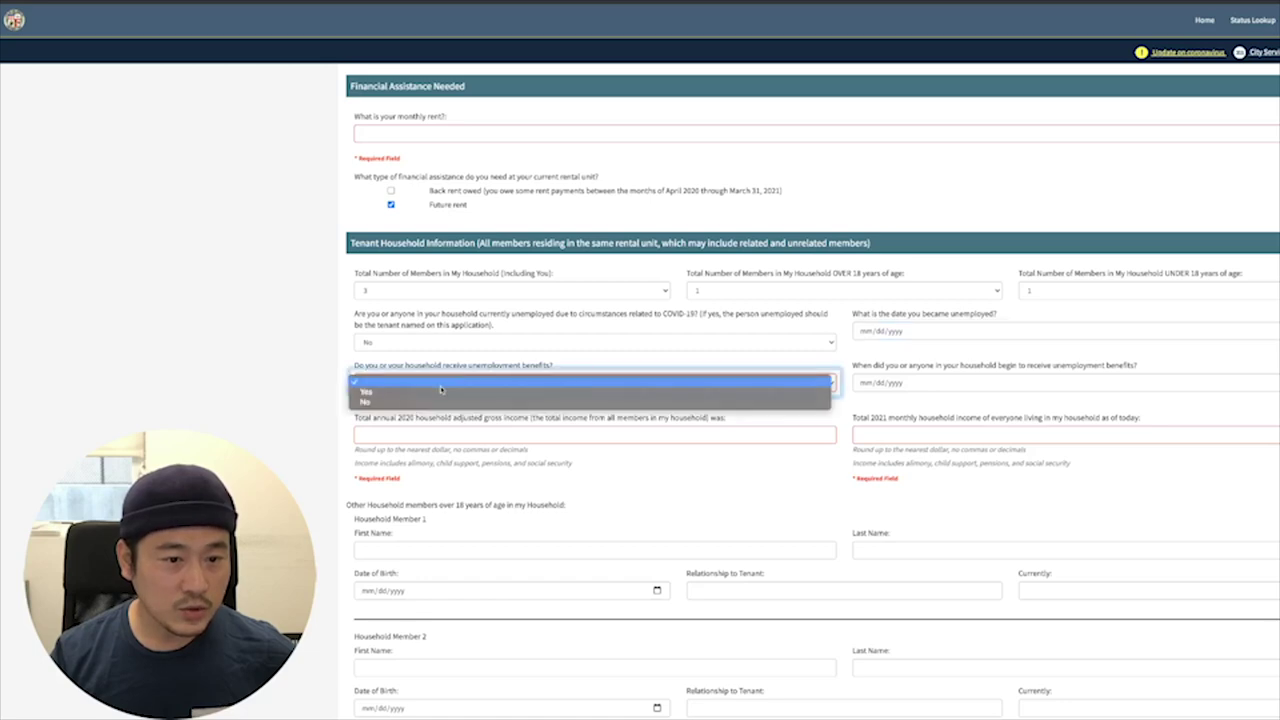
click(444, 391)
click(444, 383)
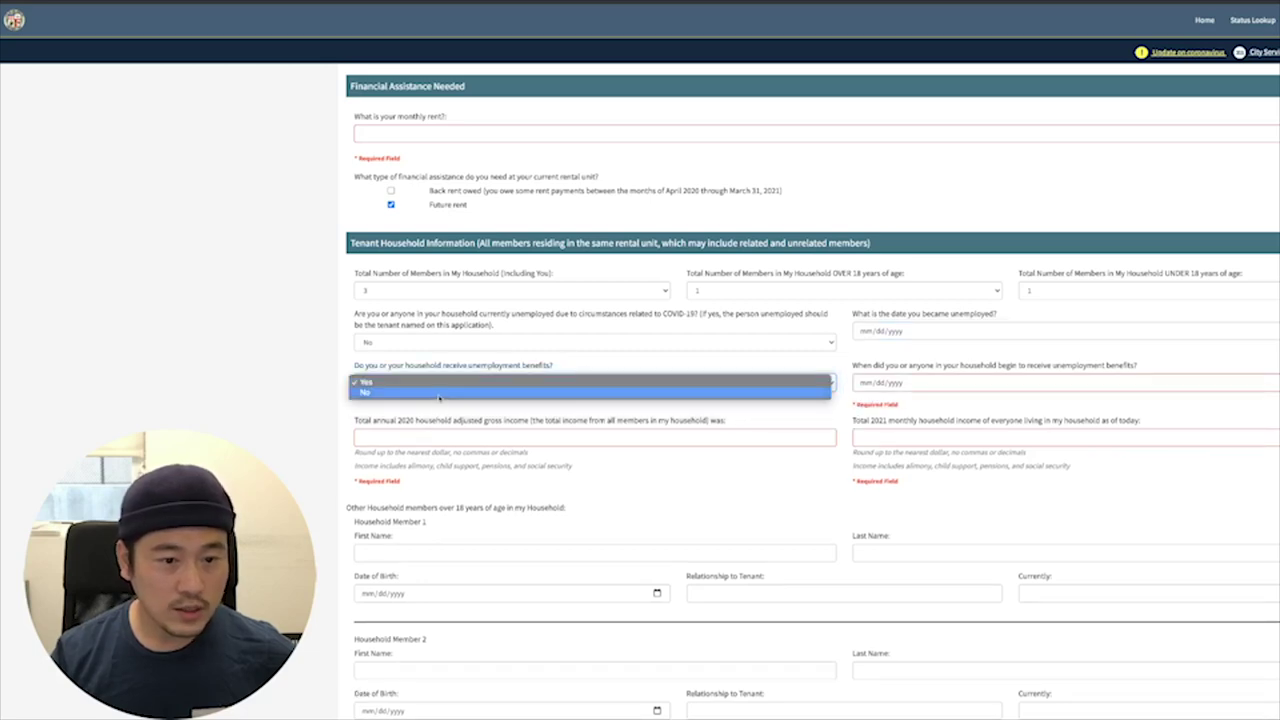
click(444, 387)
click(445, 386)
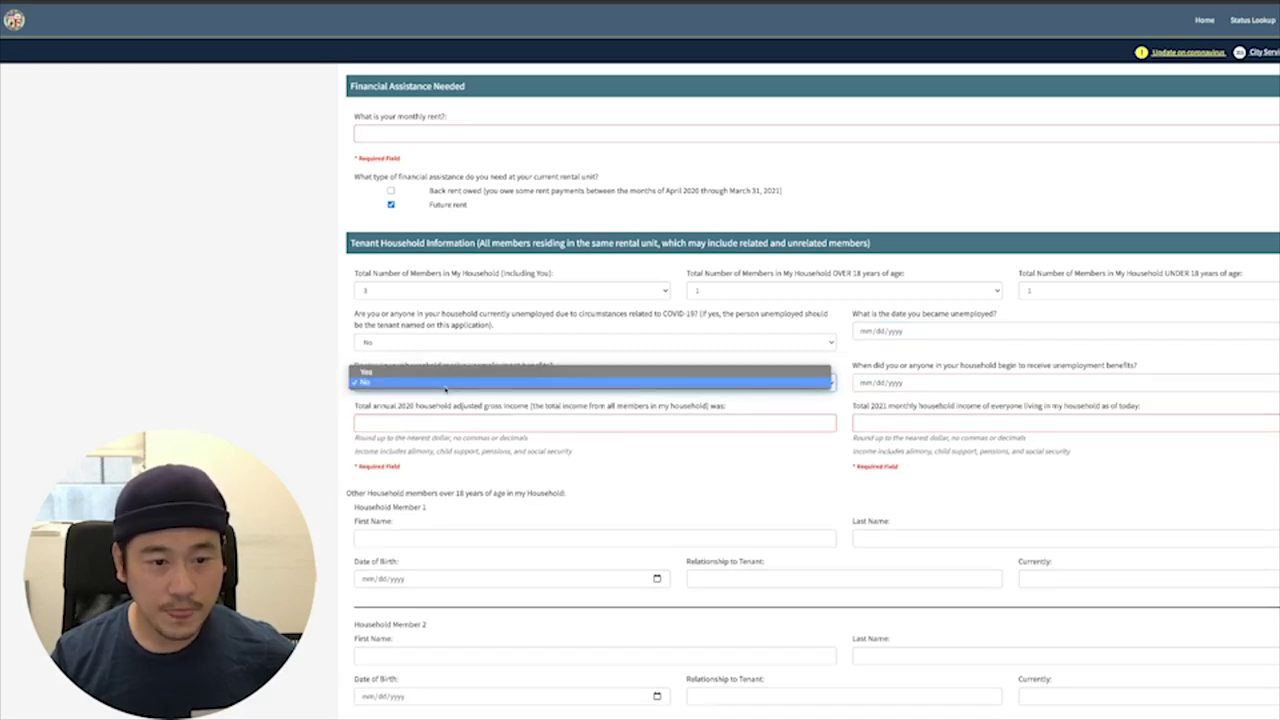
click(450, 372)
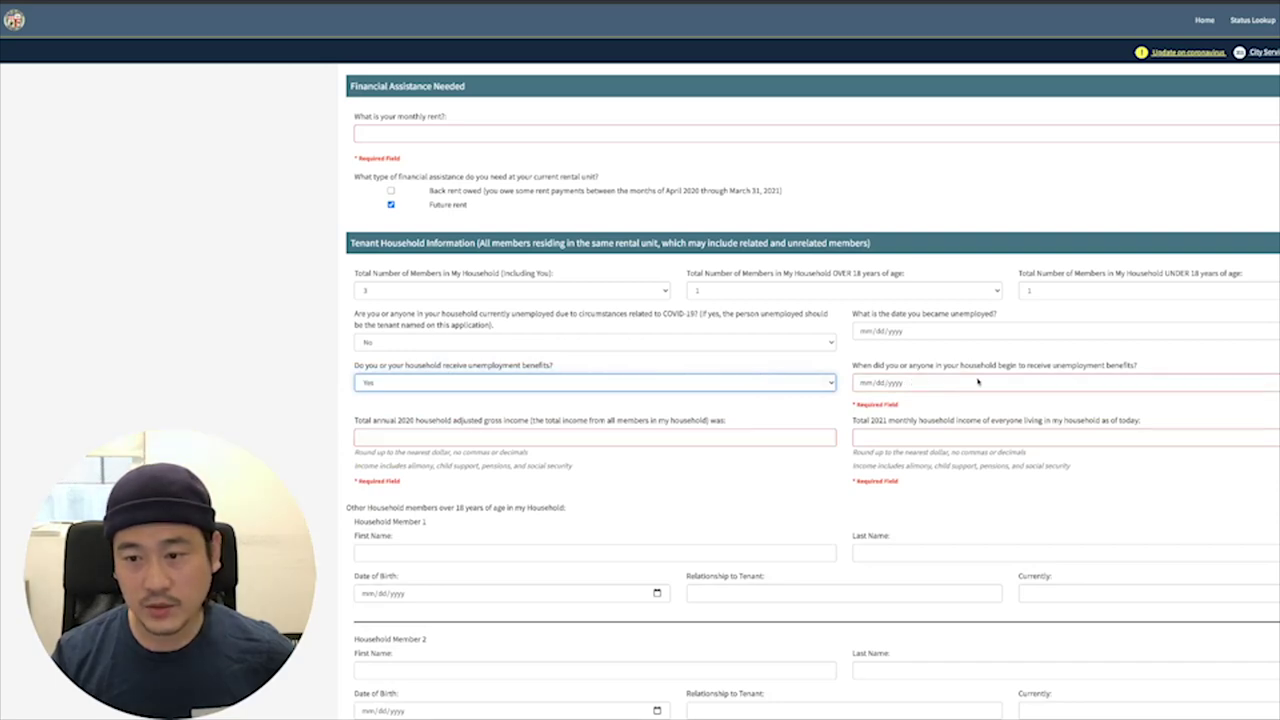
Step: Review the fields for the unemployment benefits start date and the household's 2020 annual and 2021 monthly income
click(978, 383)
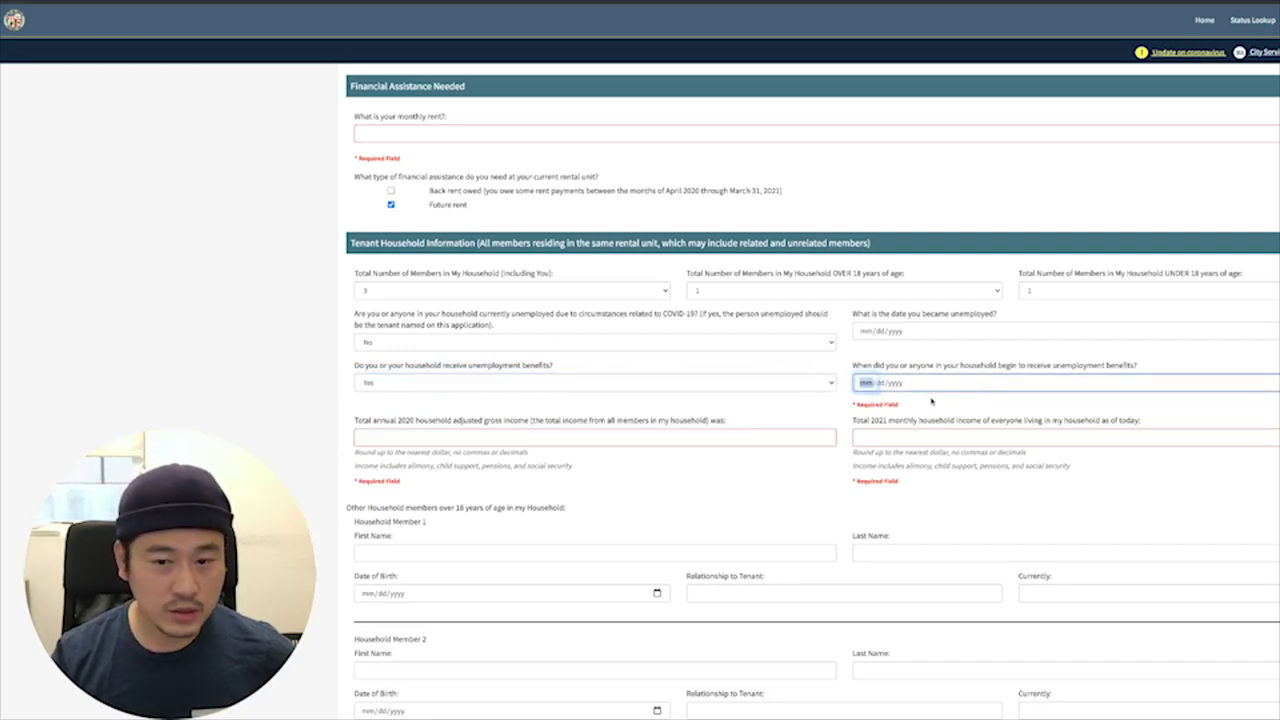
scroll(931, 400, down, 1)
scroll(931, 400, down, 2)
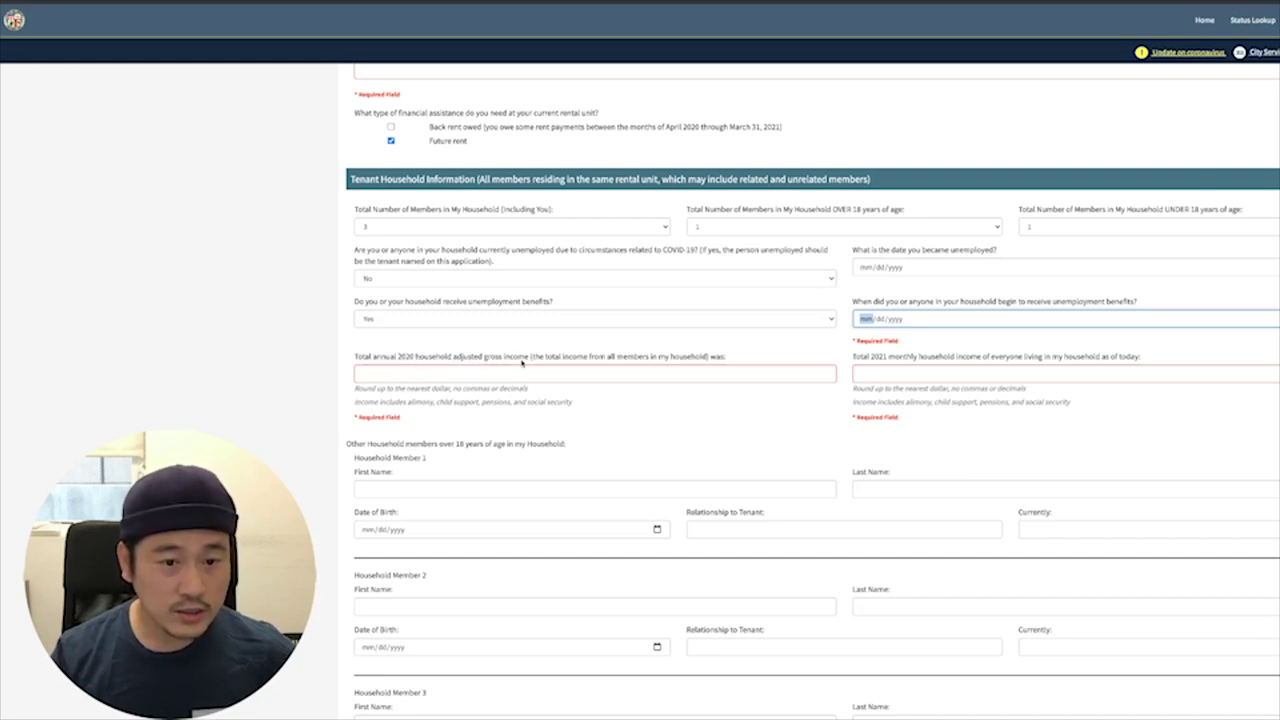
click(496, 373)
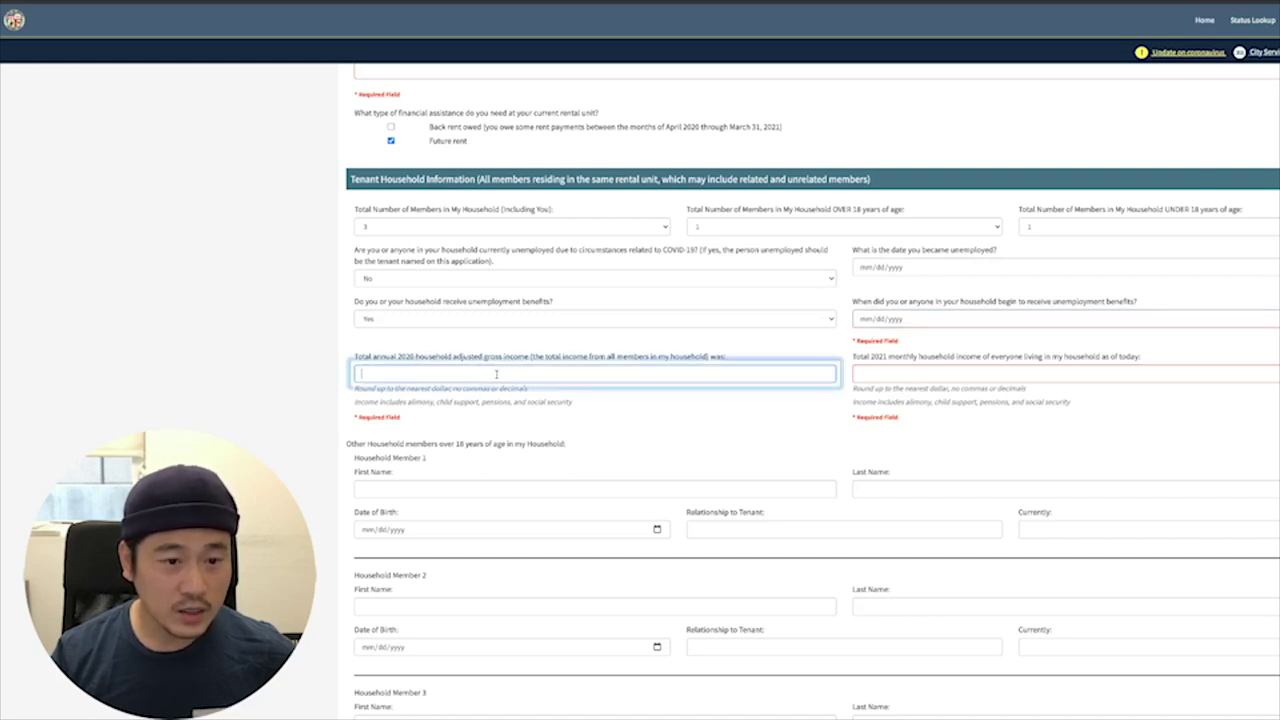
click(594, 364)
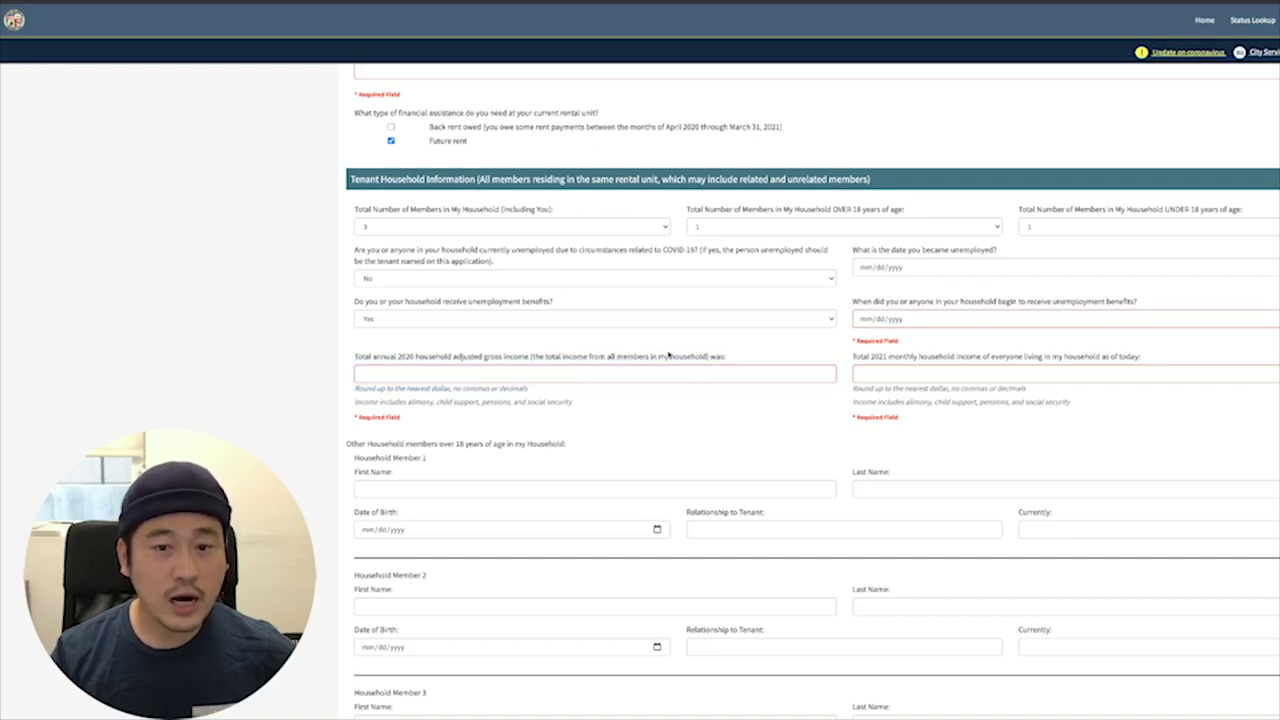
click(531, 374)
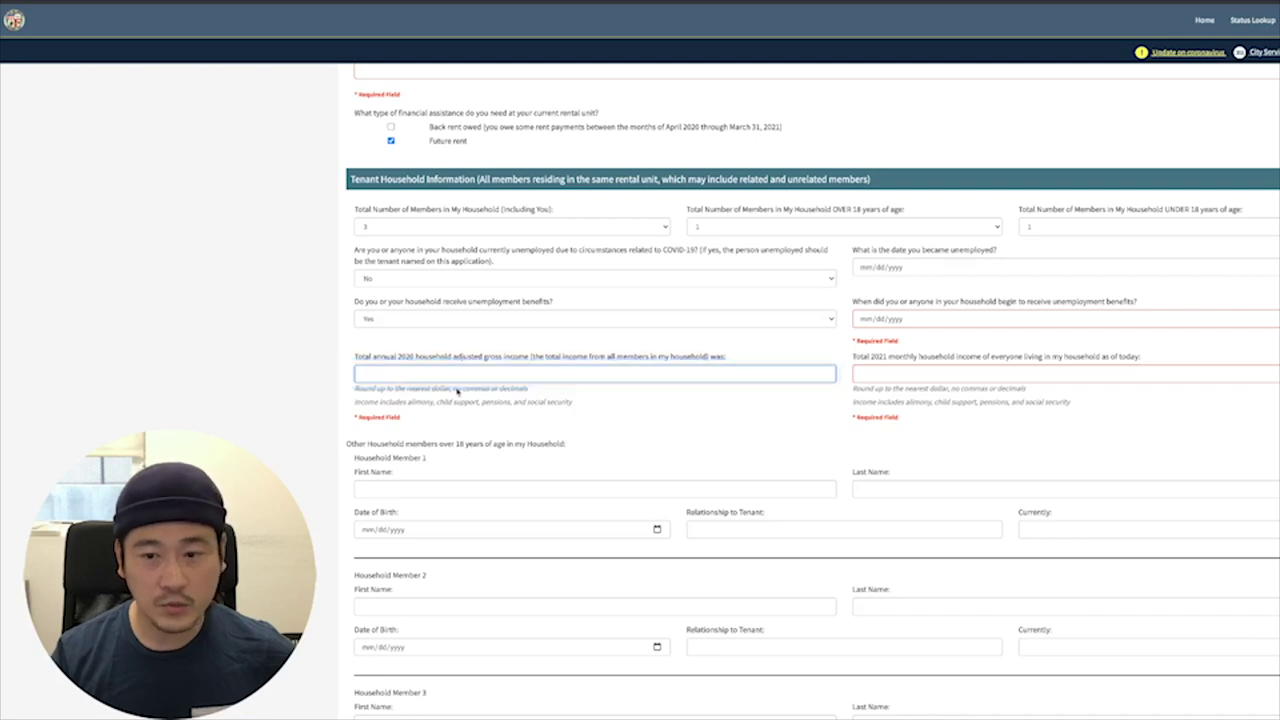
click(884, 376)
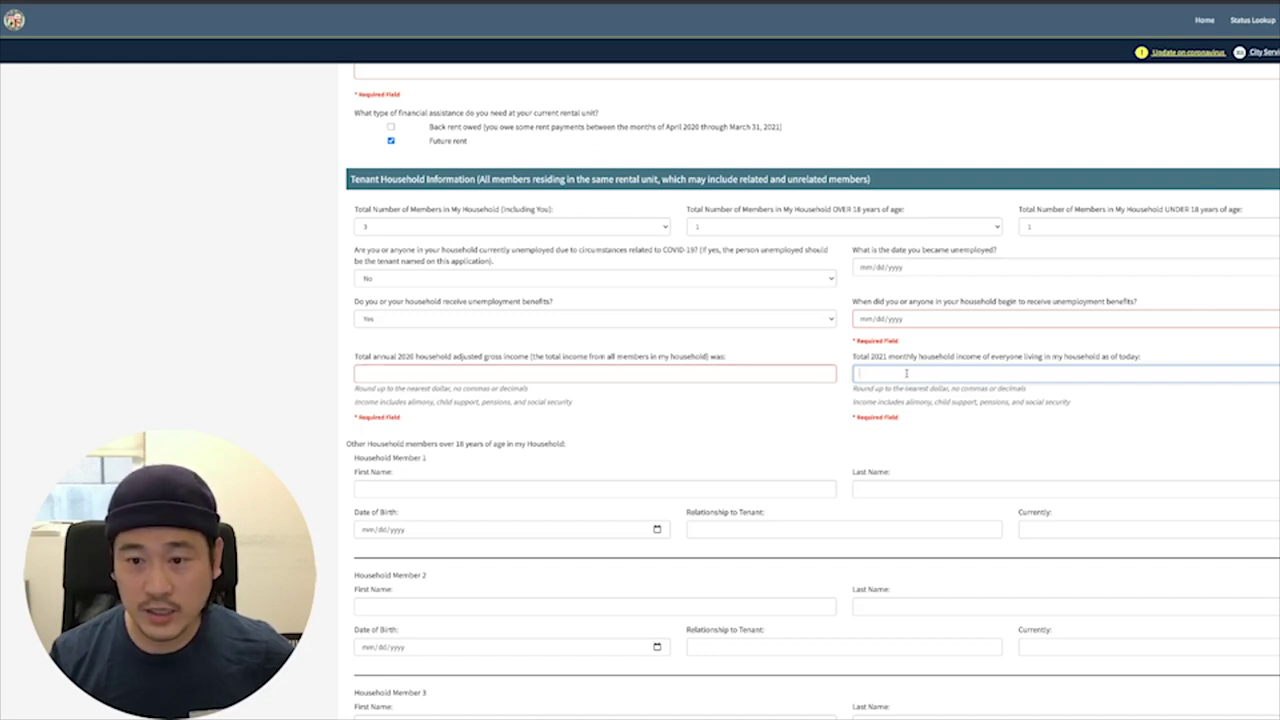
drag(889, 358, 937, 358)
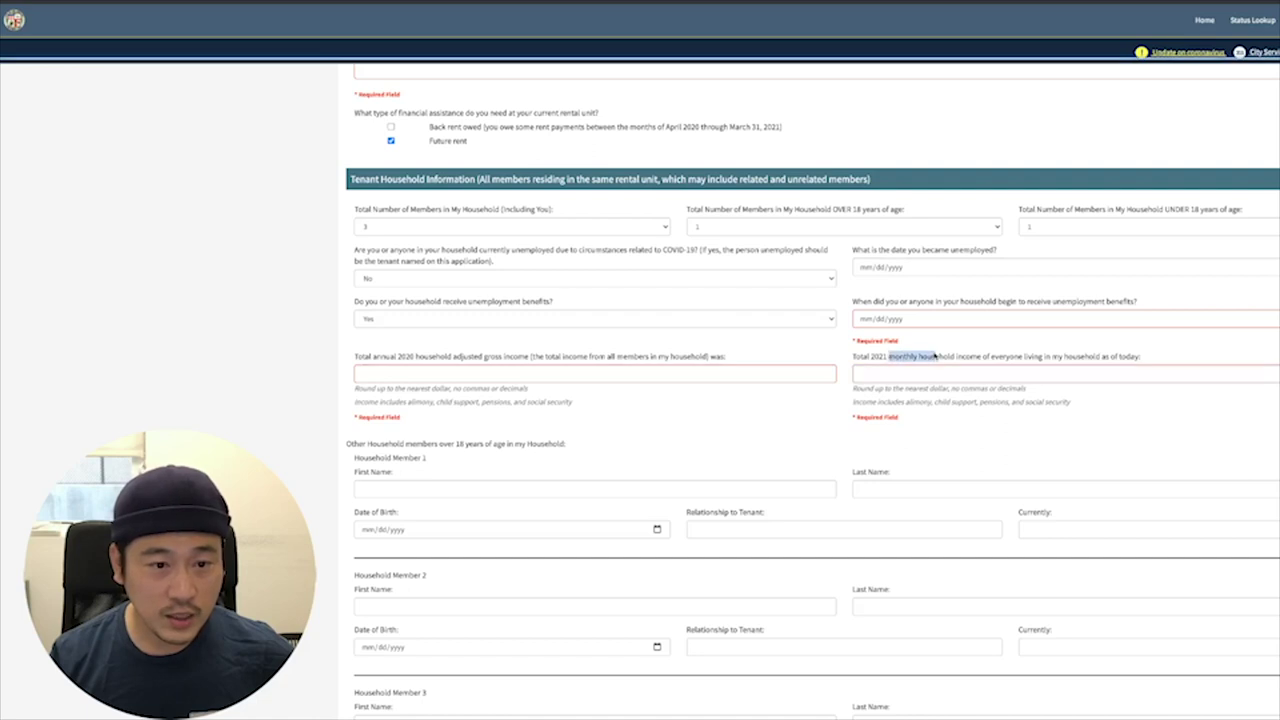
click(321, 409)
Step: Review the entry fields for other household members over 18, including the current employment status options for Household Member 1
scroll(322, 407, down, 1)
scroll(321, 407, down, 1)
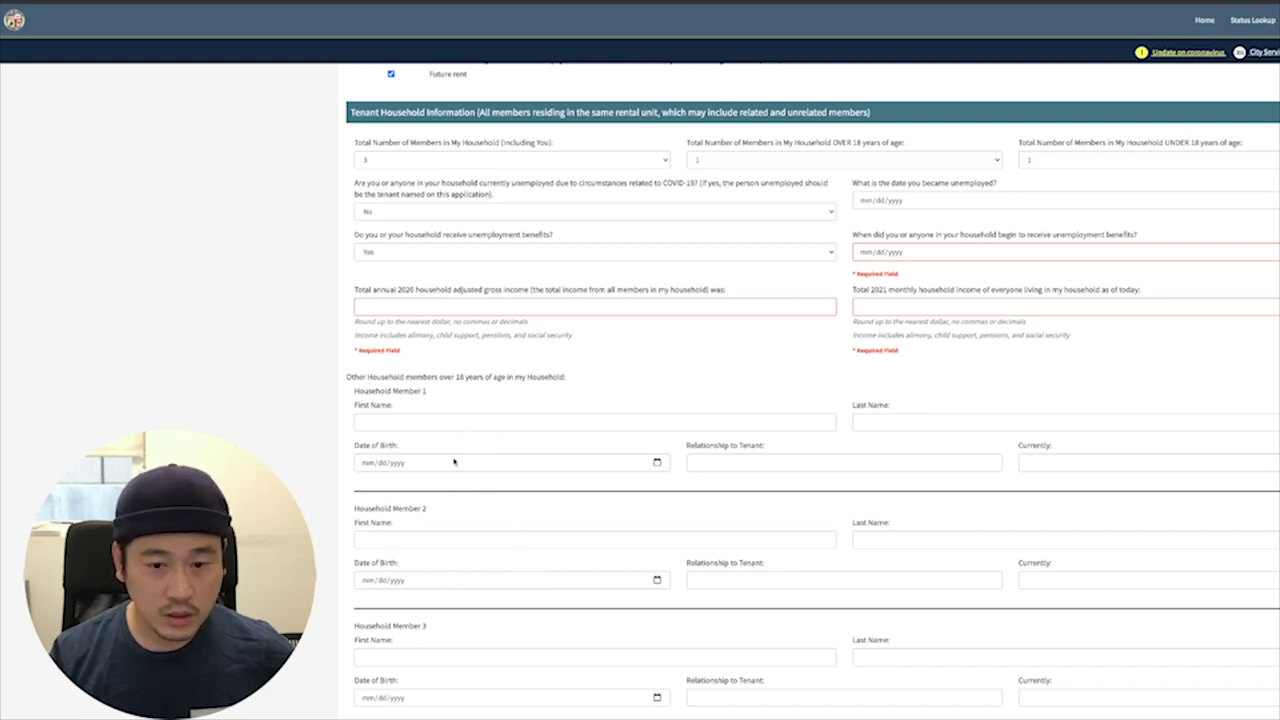
click(1049, 462)
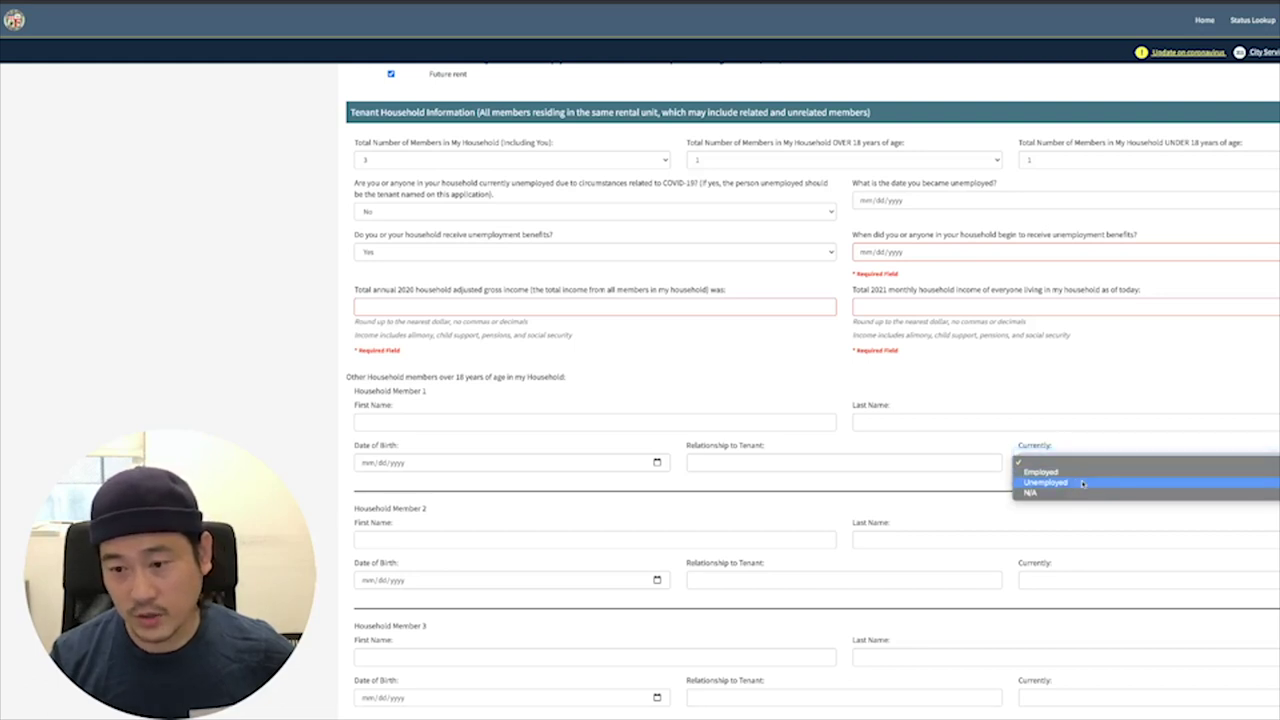
click(1070, 514)
scroll(591, 530, down, 2)
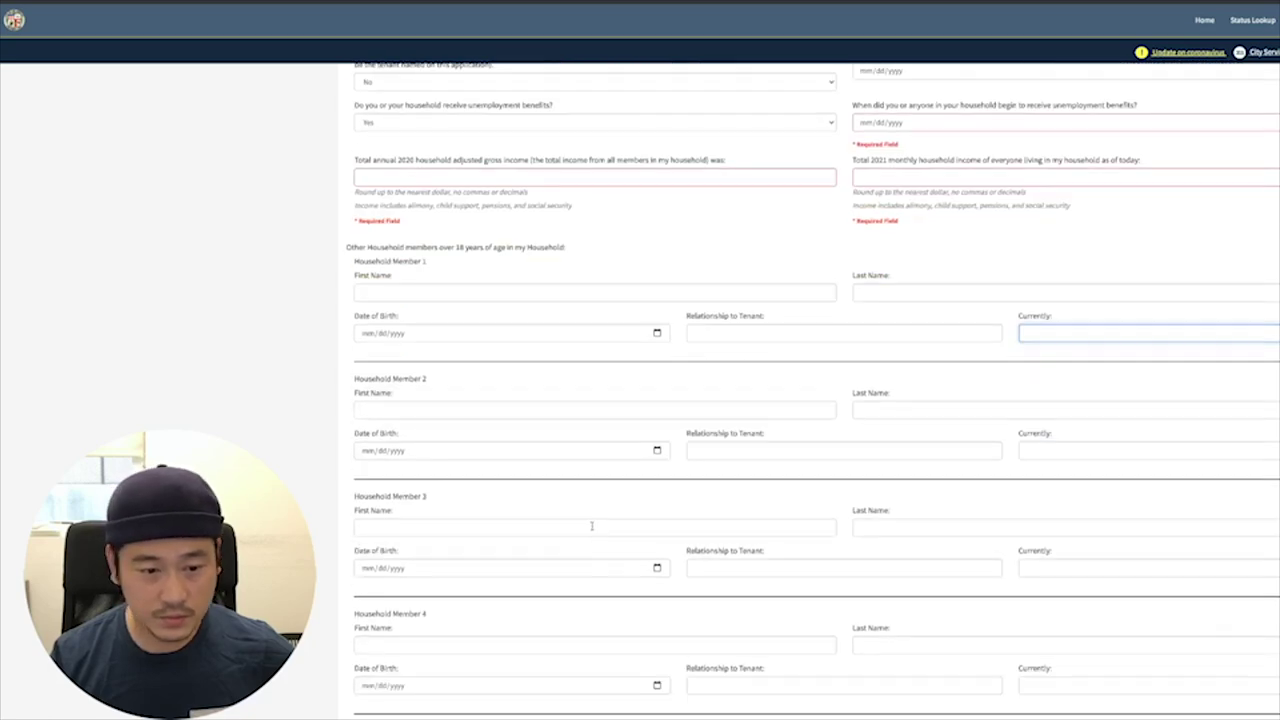
scroll(592, 530, down, 3)
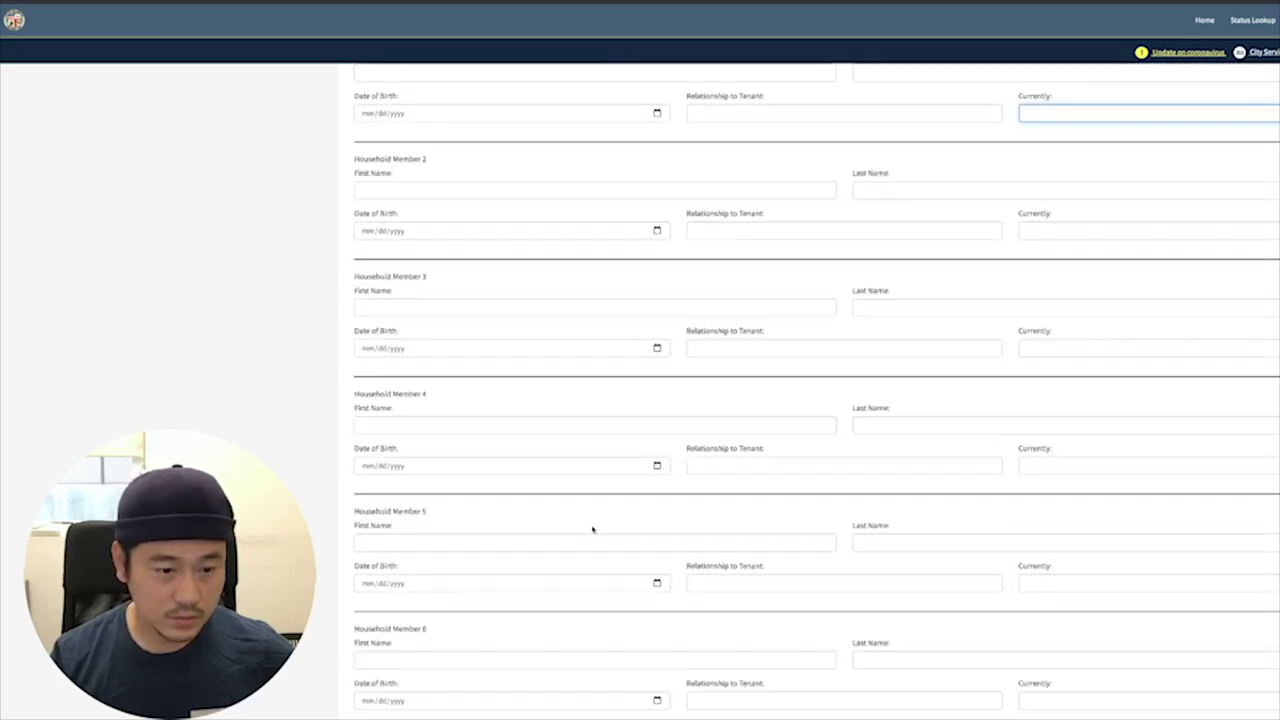
scroll(592, 530, down, 6)
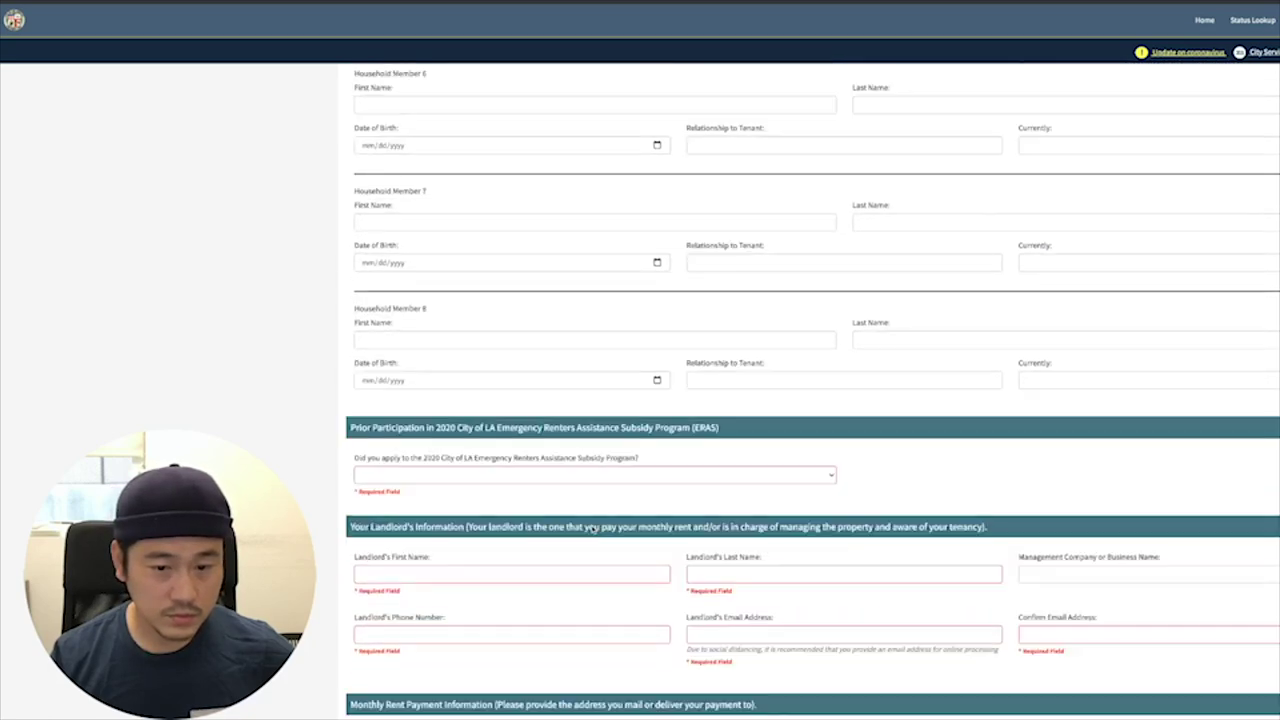
Step: Answer Yes to having applied to the 2020 Emergency Renters Assistance Subsidy Program and Yes to living at the same address
scroll(592, 530, down, 2)
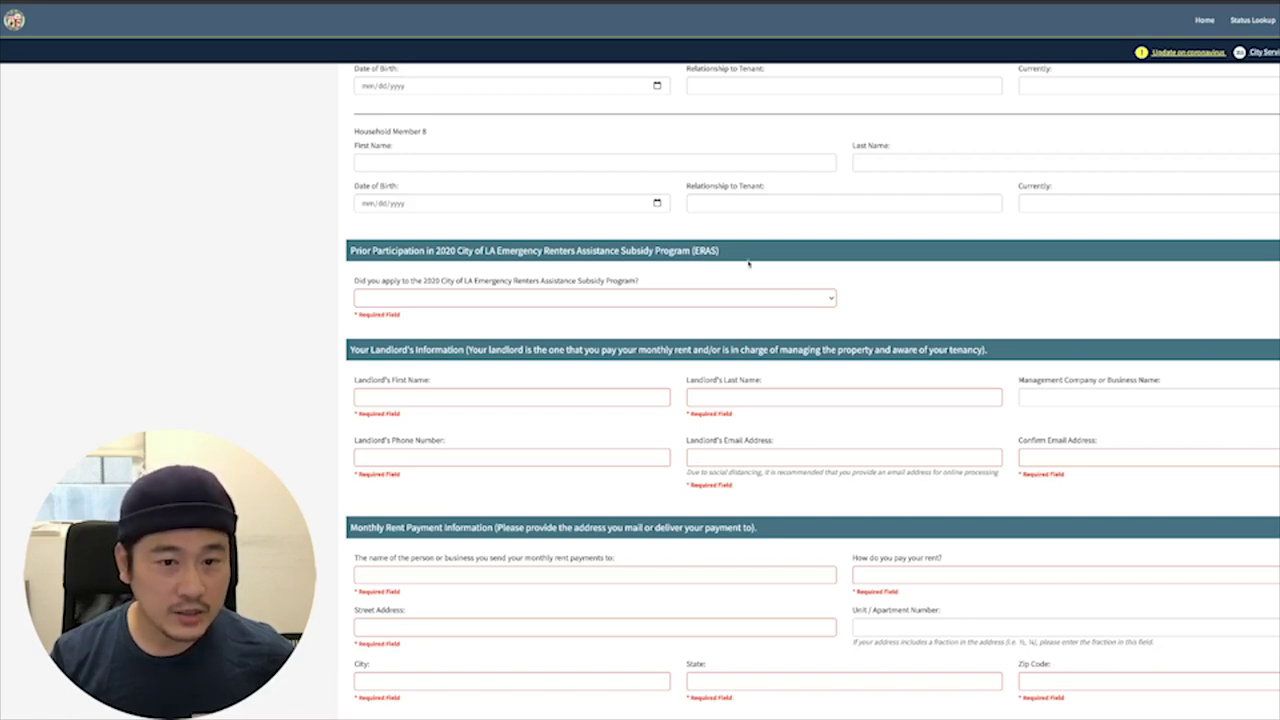
click(496, 298)
click(401, 306)
click(401, 300)
click(401, 308)
click(397, 300)
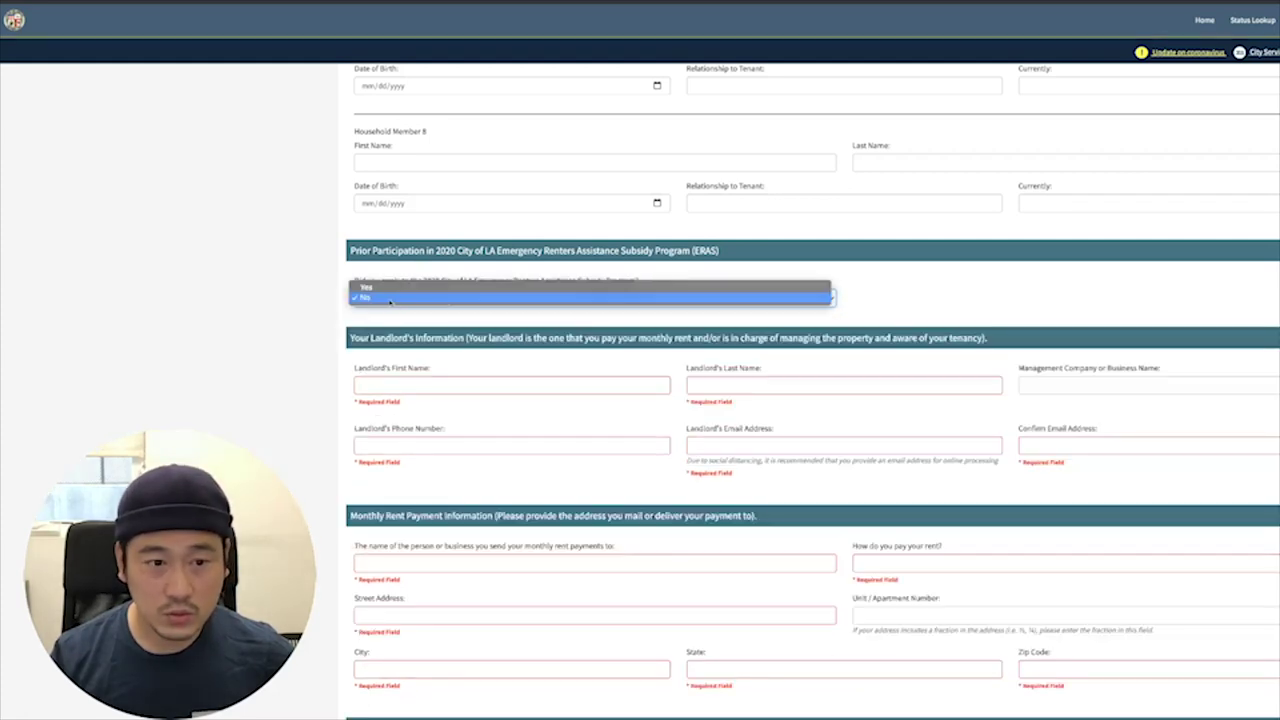
click(360, 287)
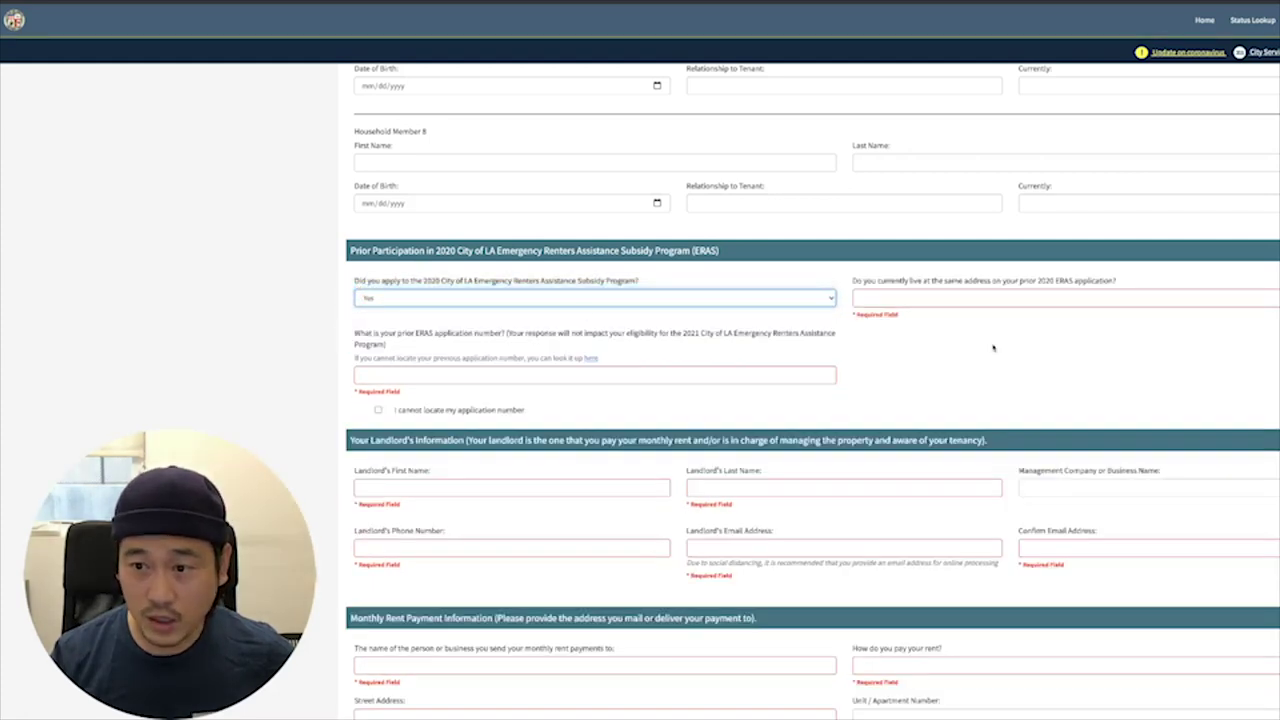
click(936, 295)
click(881, 310)
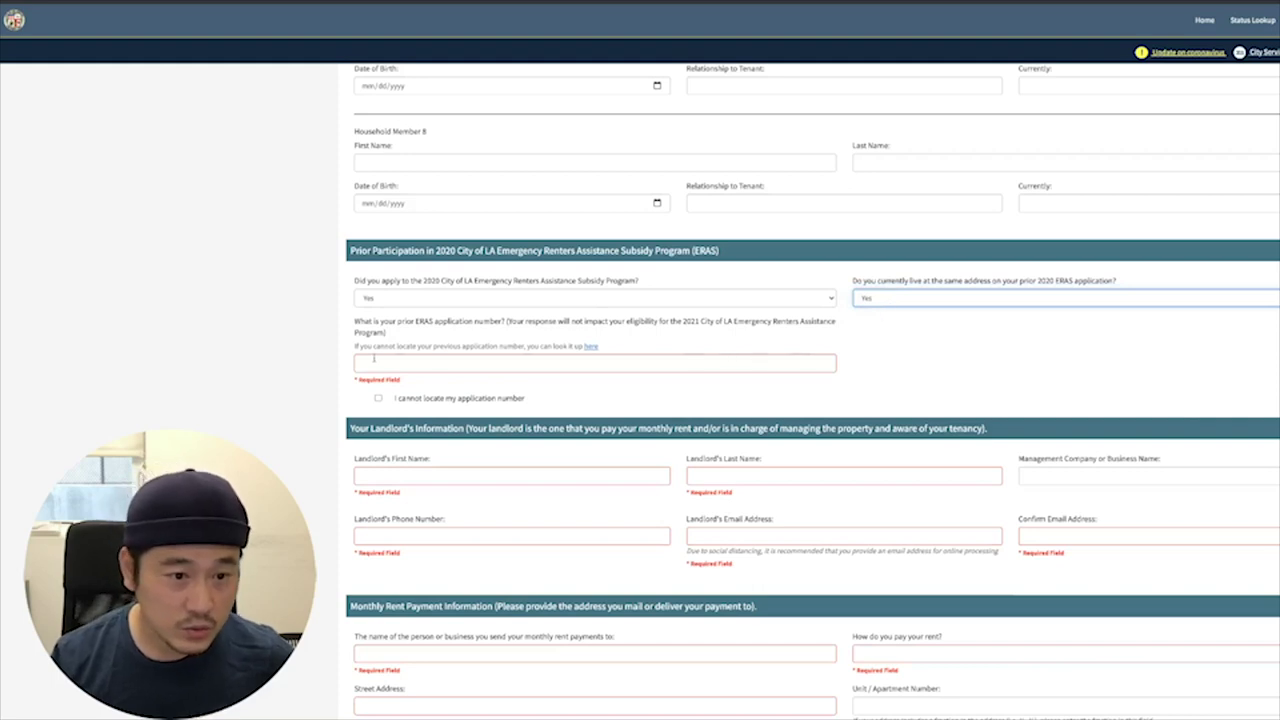
Step: Check the prior ERAS application number field and mark that the application number cannot be located
click(512, 351)
click(437, 360)
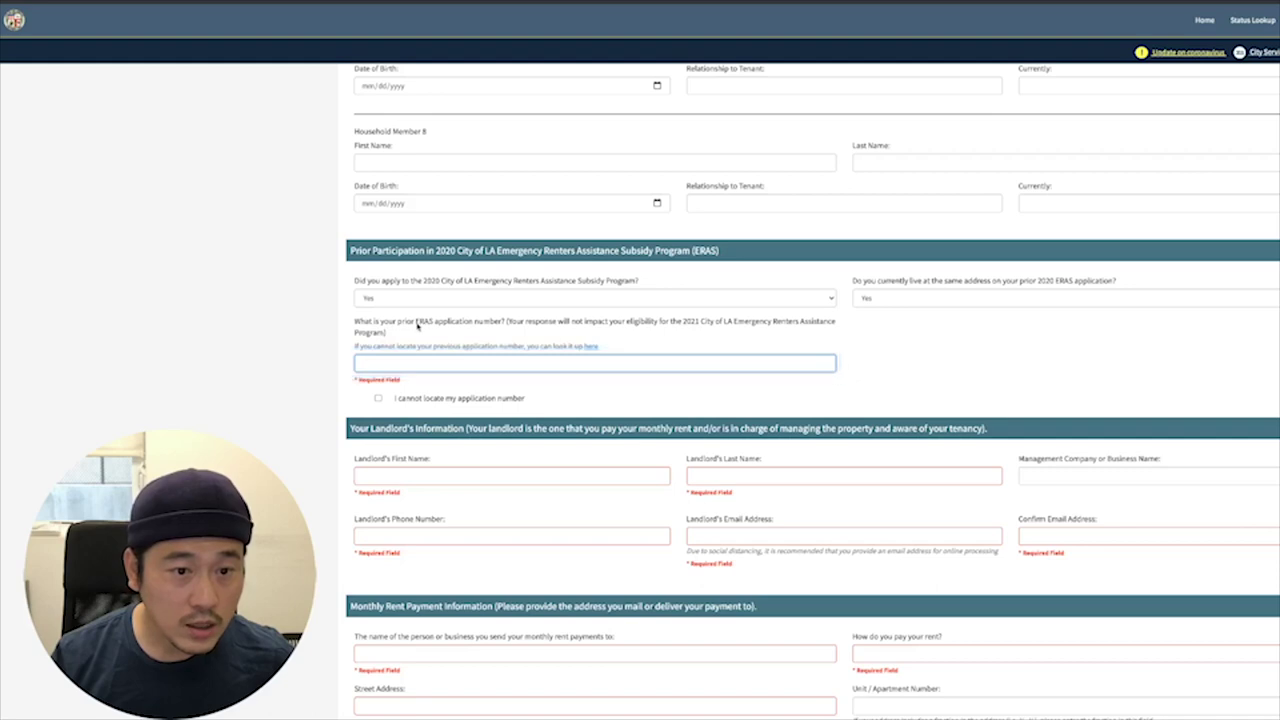
drag(416, 322, 504, 322)
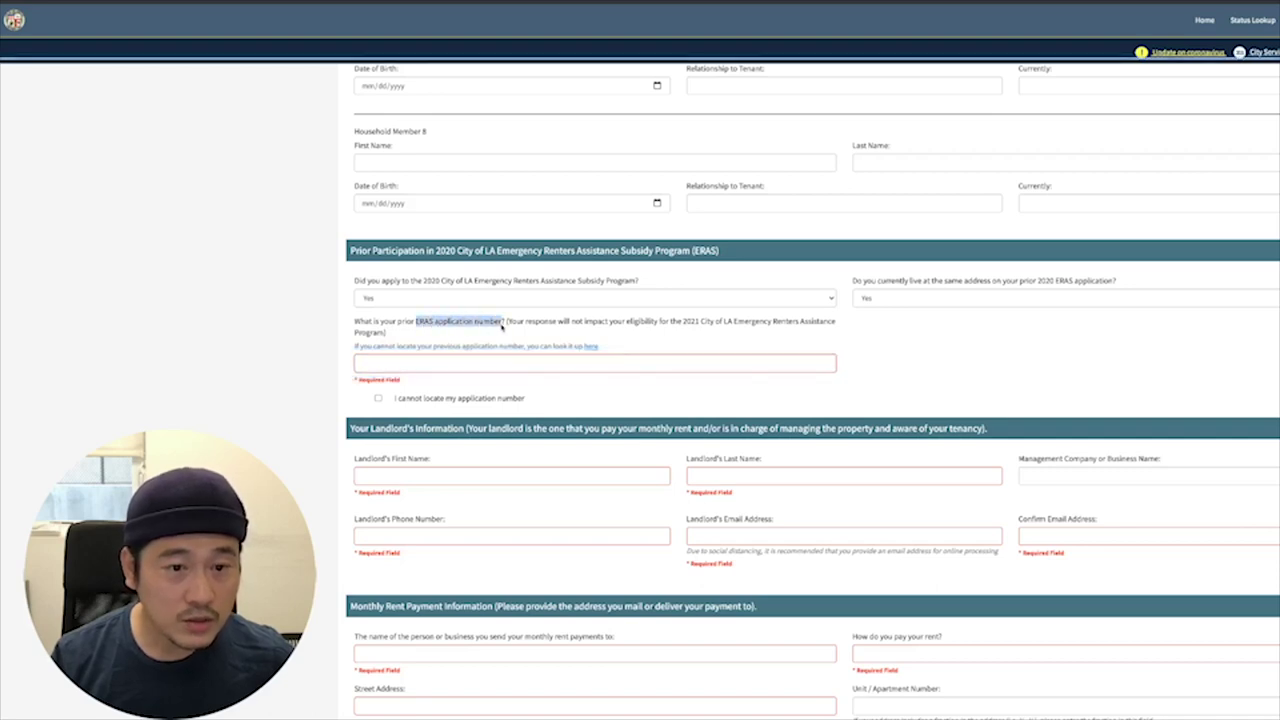
click(400, 363)
drag(386, 402, 380, 323)
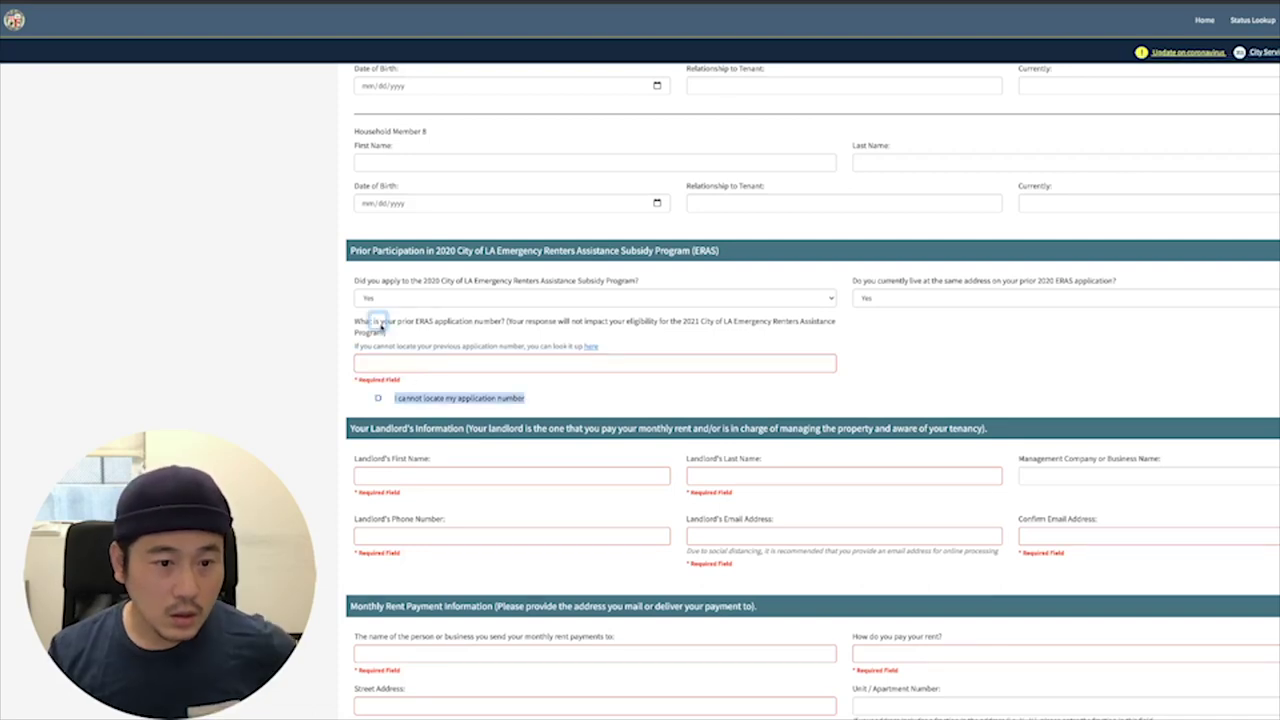
click(375, 403)
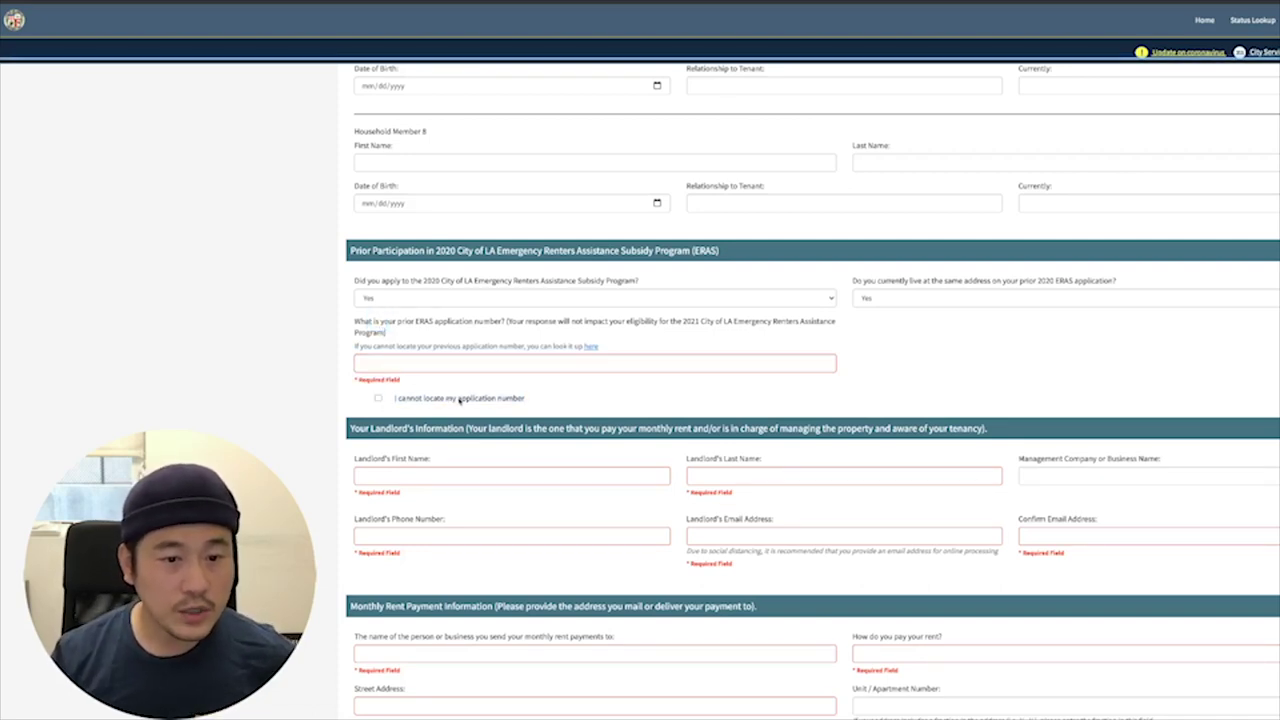
drag(458, 399, 525, 399)
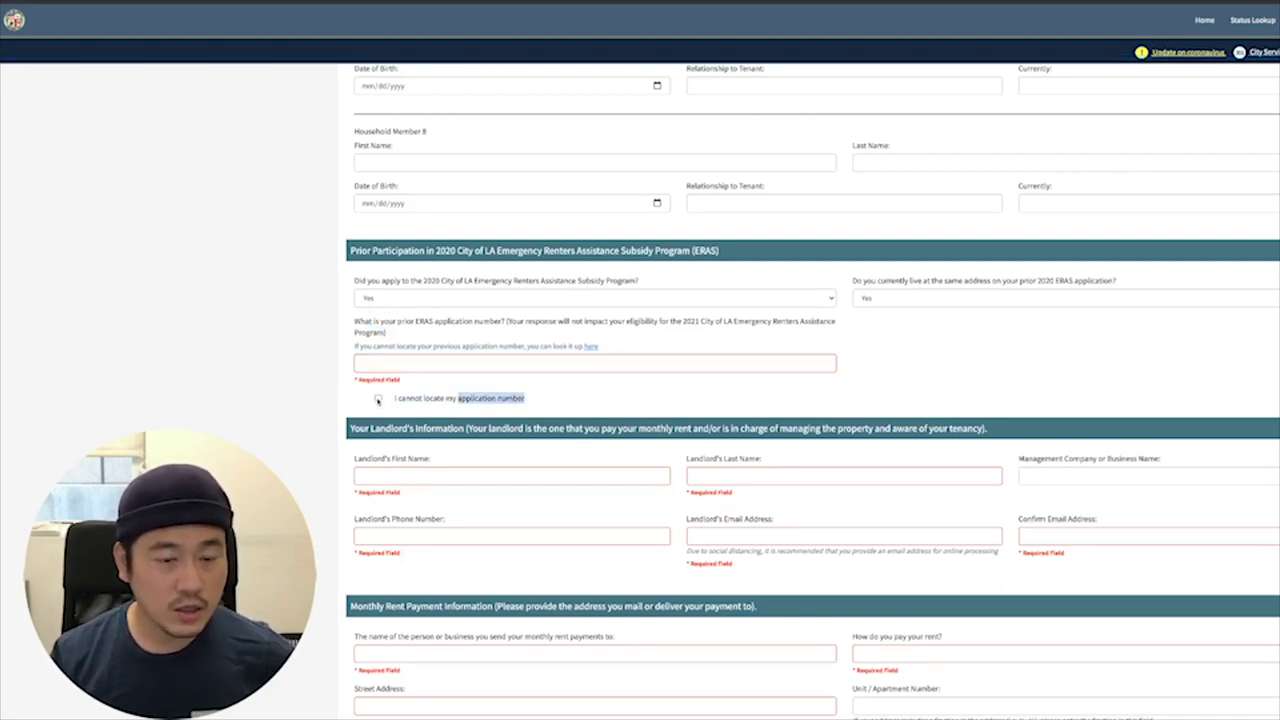
click(378, 399)
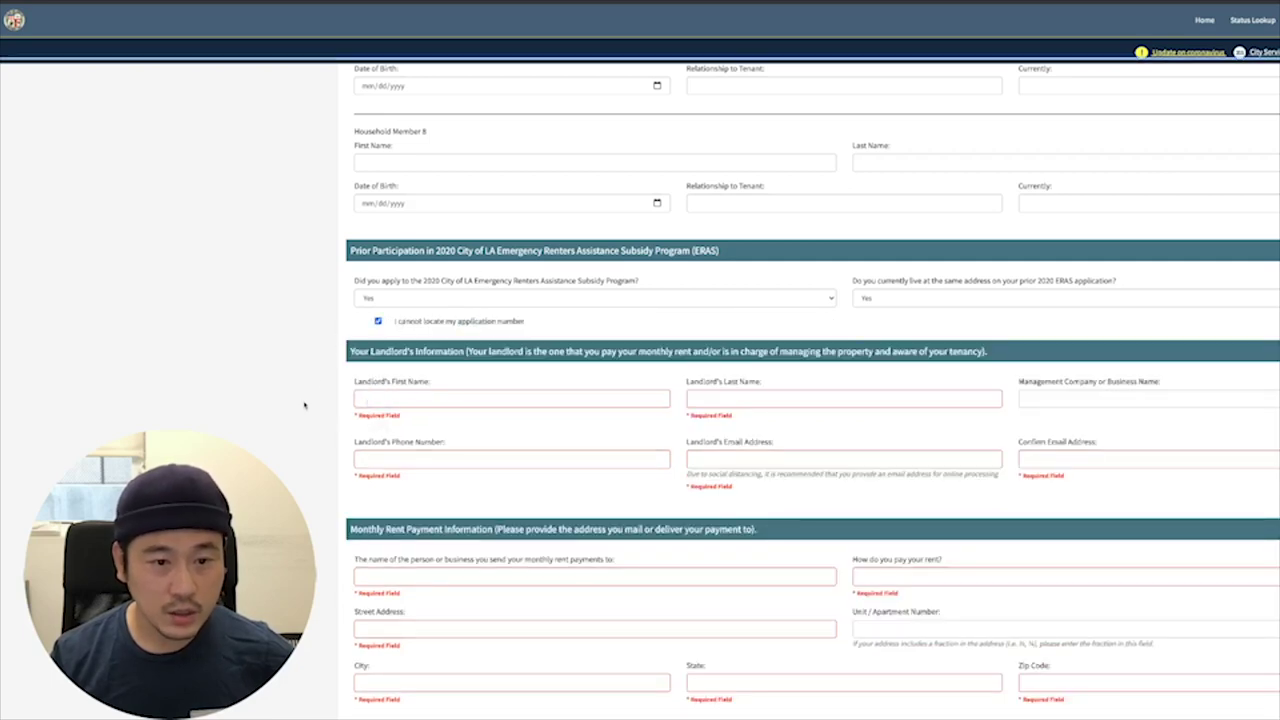
Step: Review the landlord's first and last name fields in the landlord information section
scroll(306, 400, down, 1)
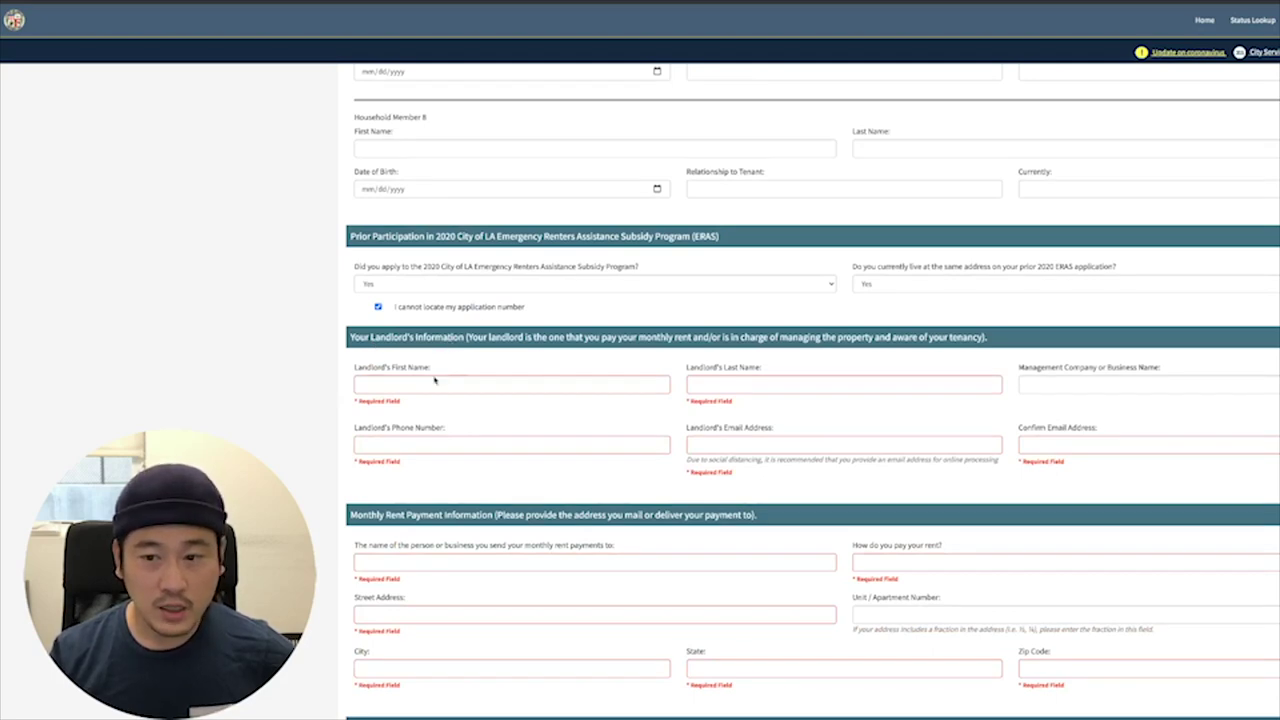
click(398, 386)
click(680, 386)
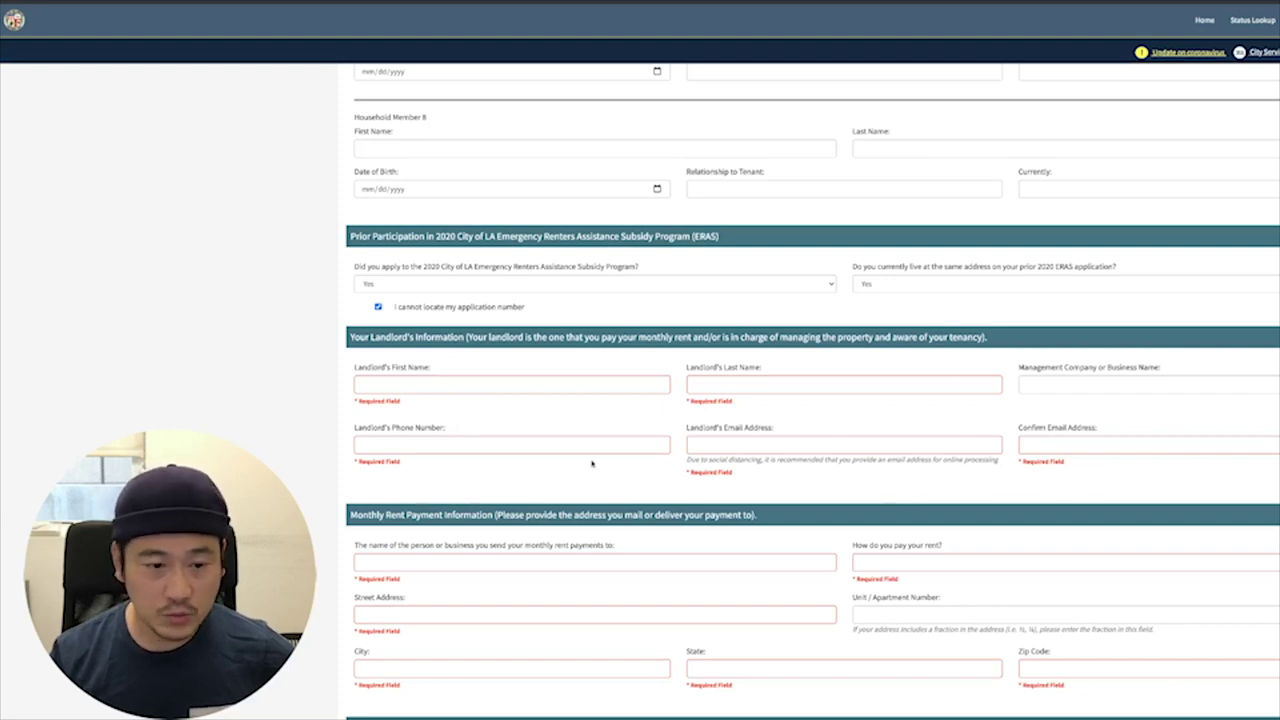
Step: Review the rent payee name field and the available rent payment methods in the monthly rent payment section
scroll(594, 463, down, 2)
scroll(592, 463, down, 4)
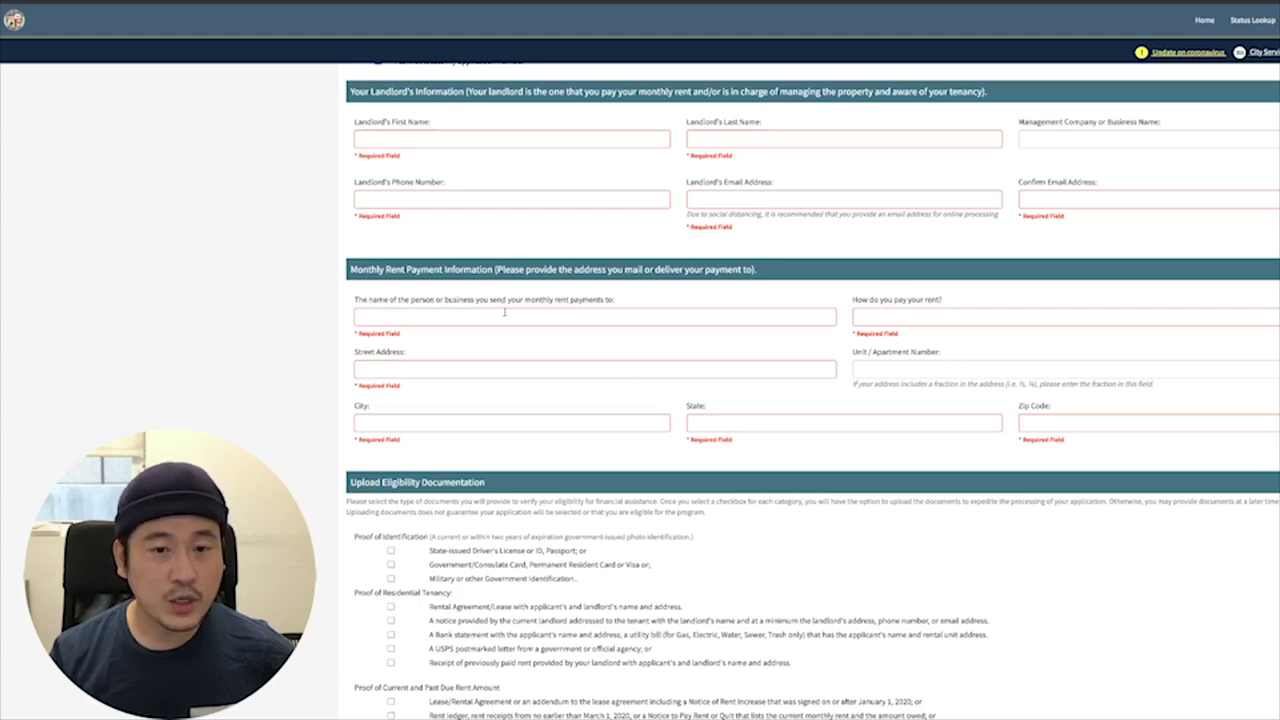
click(430, 319)
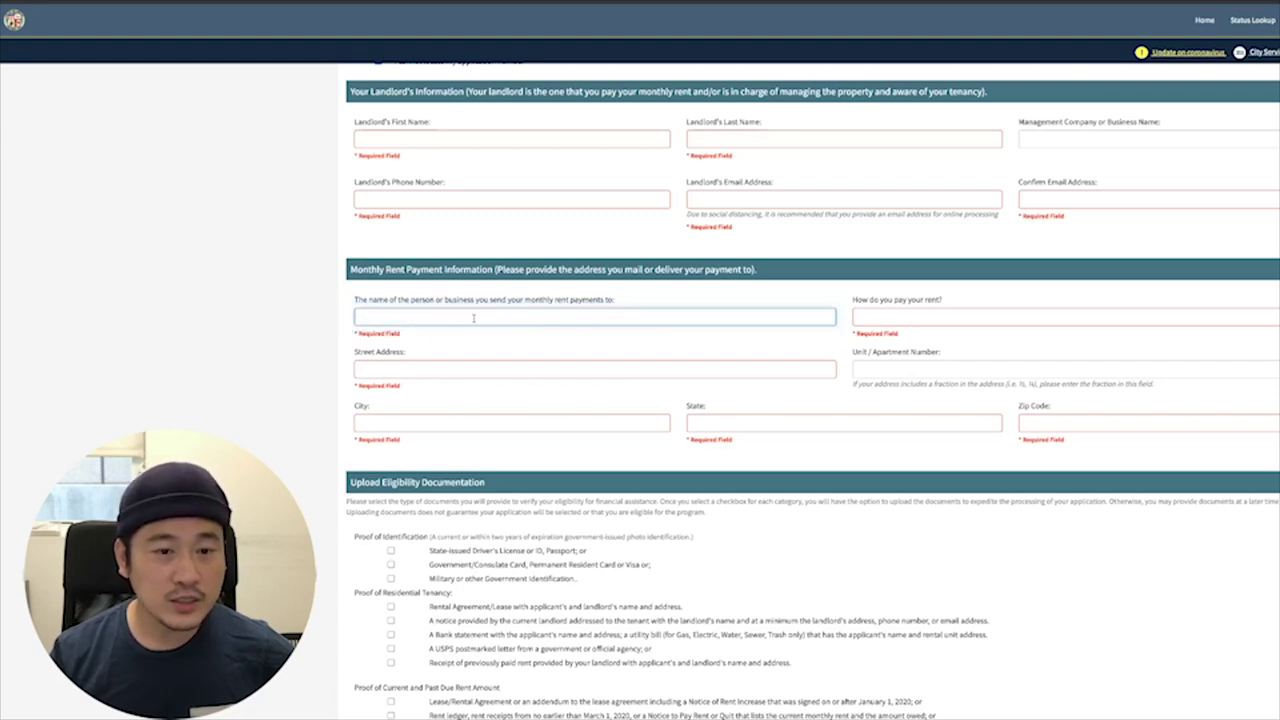
click(381, 336)
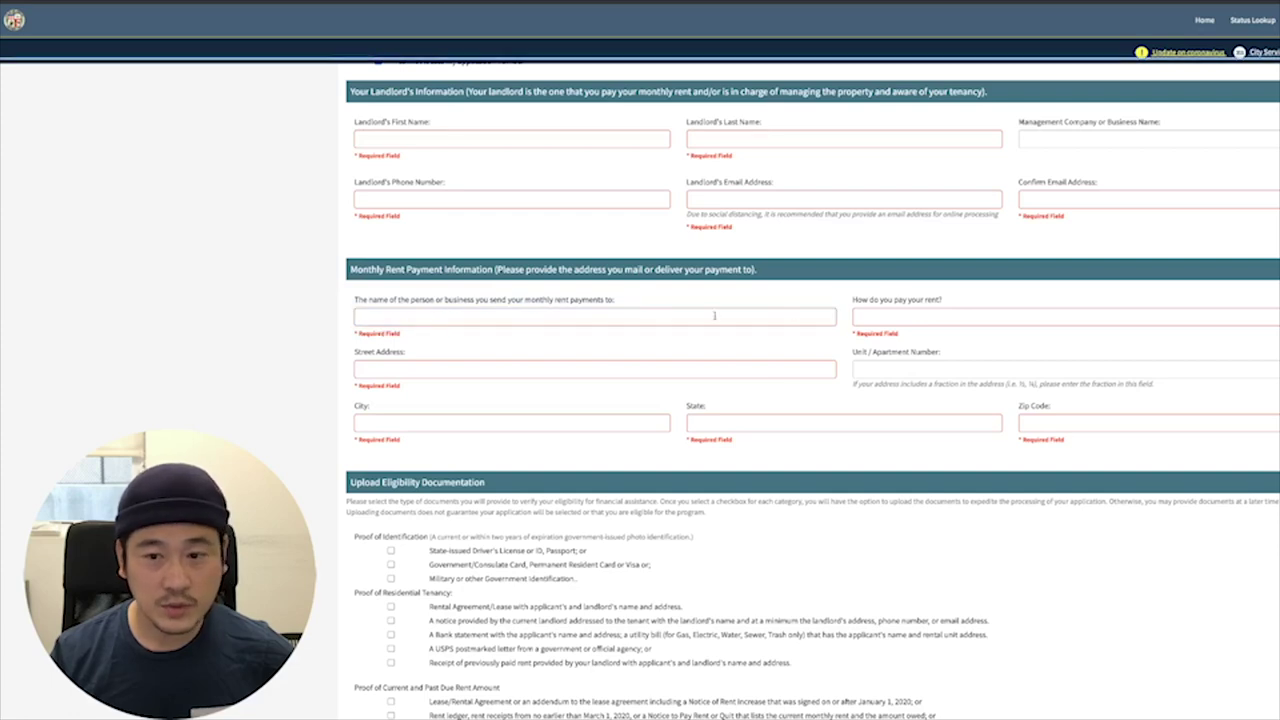
click(606, 321)
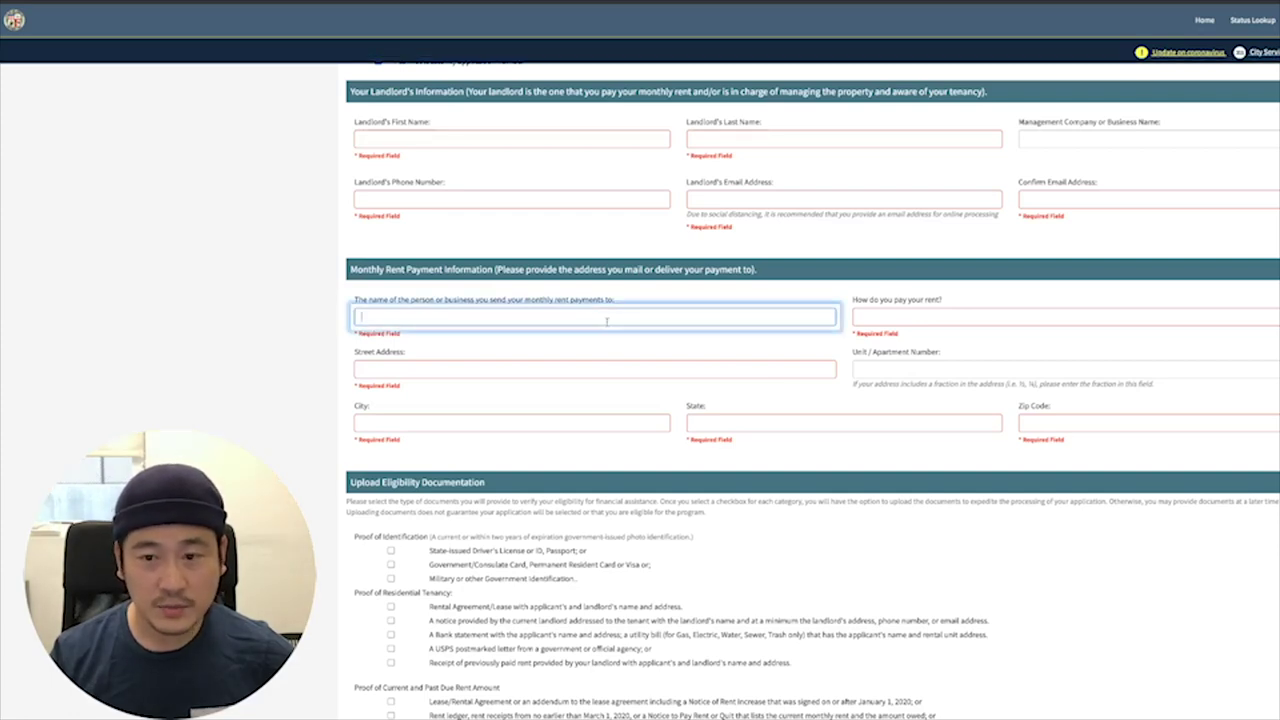
click(903, 318)
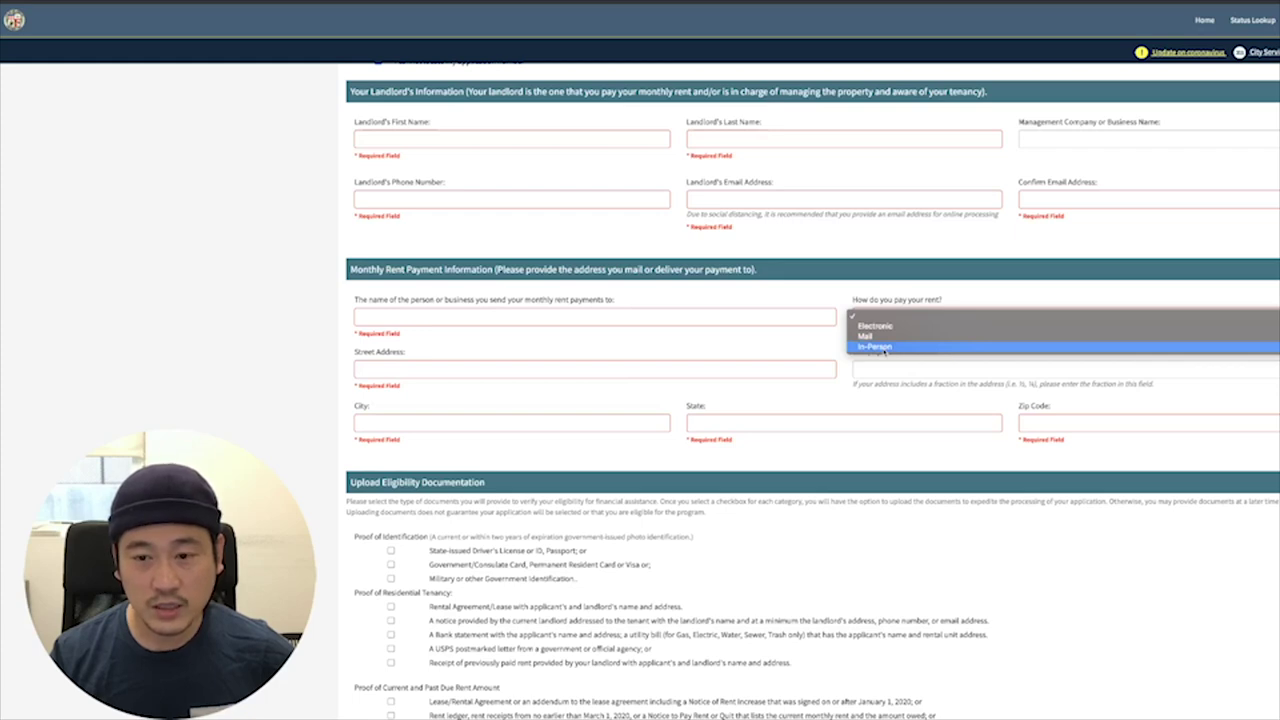
click(599, 344)
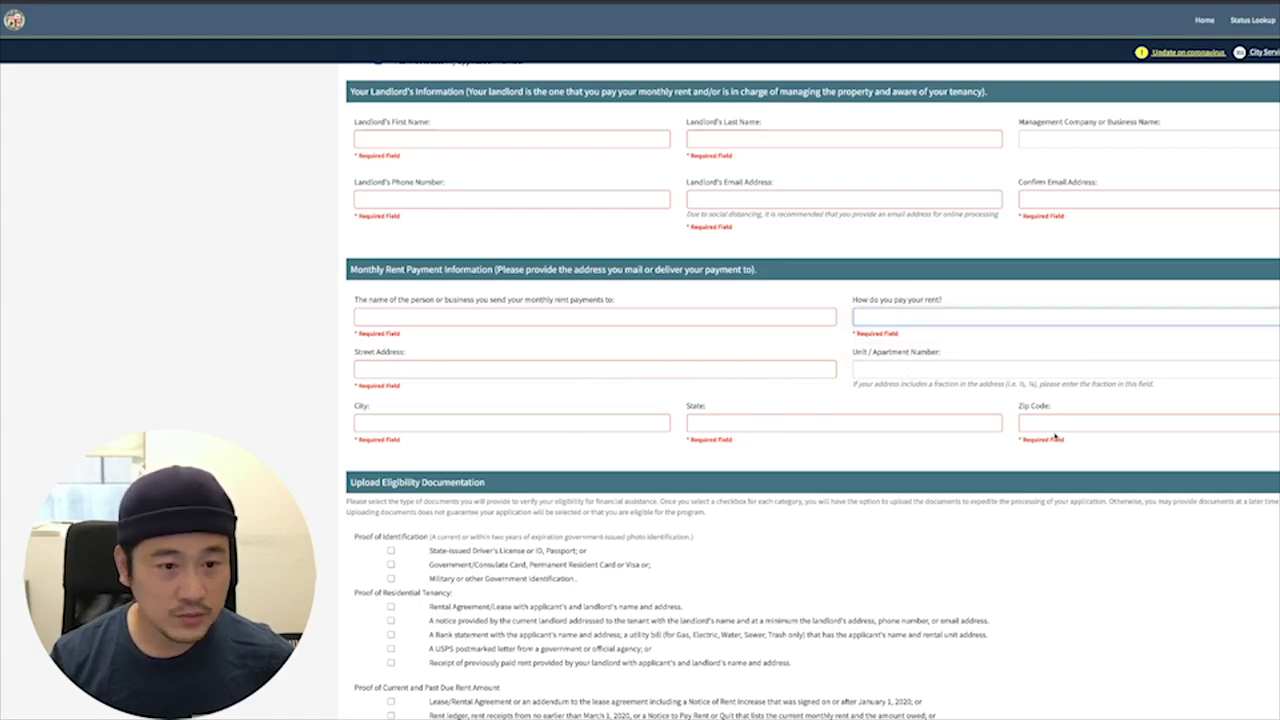
Step: Look over the document categories in the eligibility documentation section, from proof of identification to the LA City Tenant Participation Agreement
scroll(386, 523, down, 3)
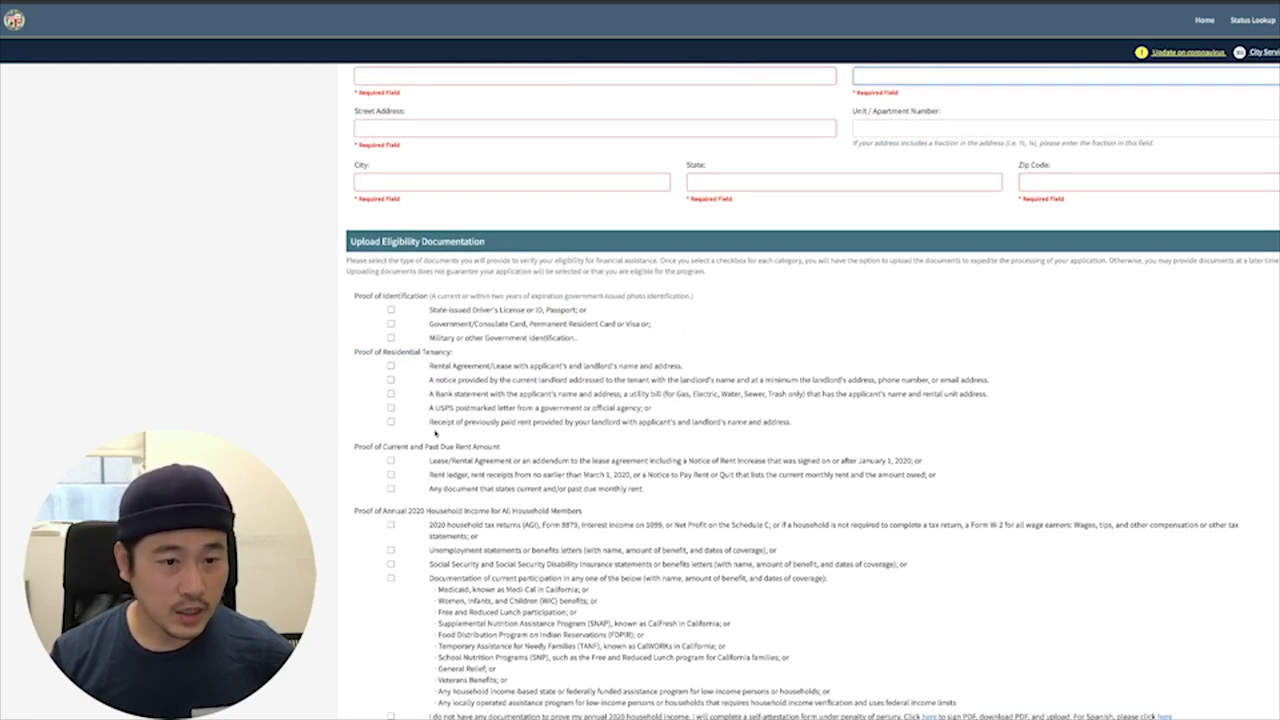
scroll(348, 294, down, 1)
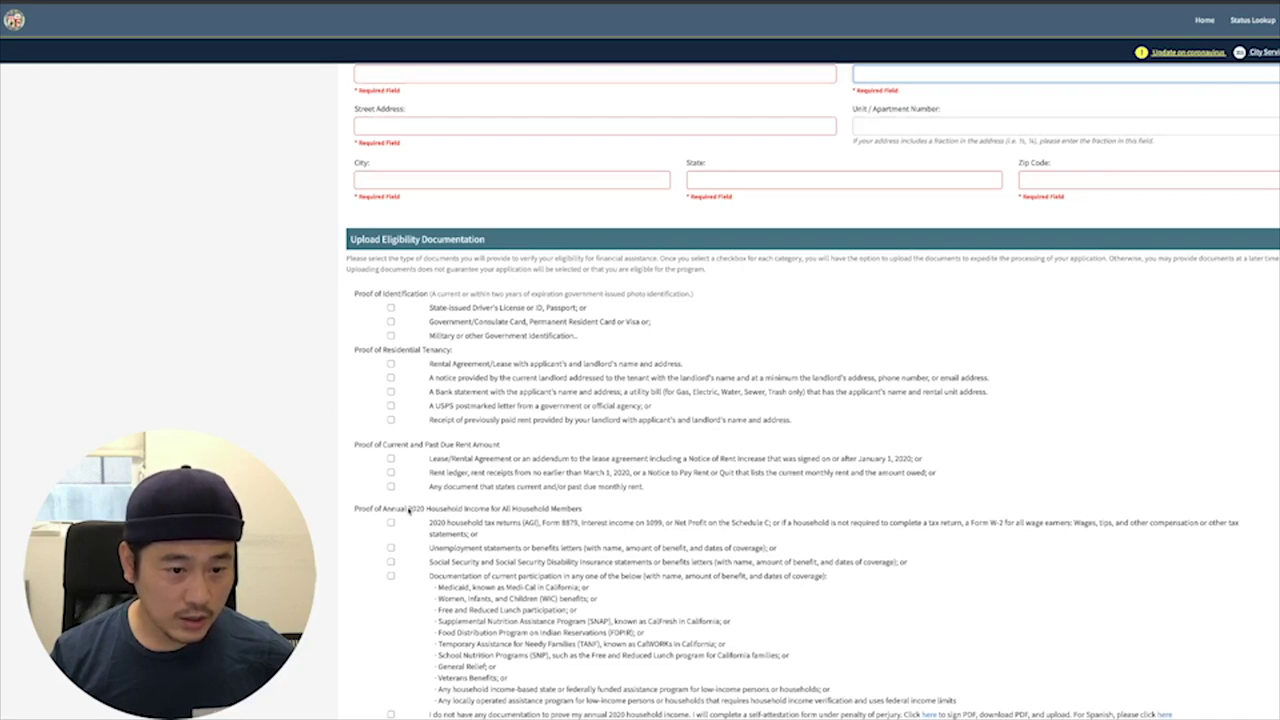
scroll(408, 512, down, 3)
scroll(430, 607, down, 4)
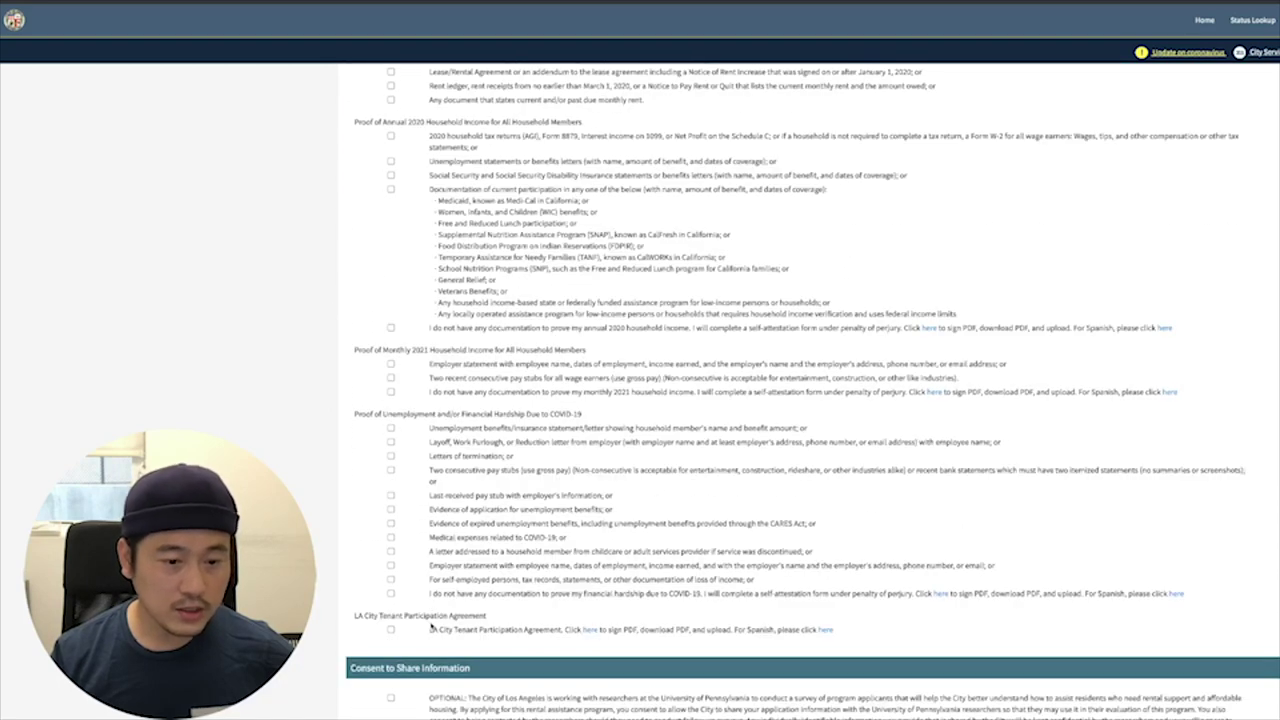
scroll(432, 627, up, 5)
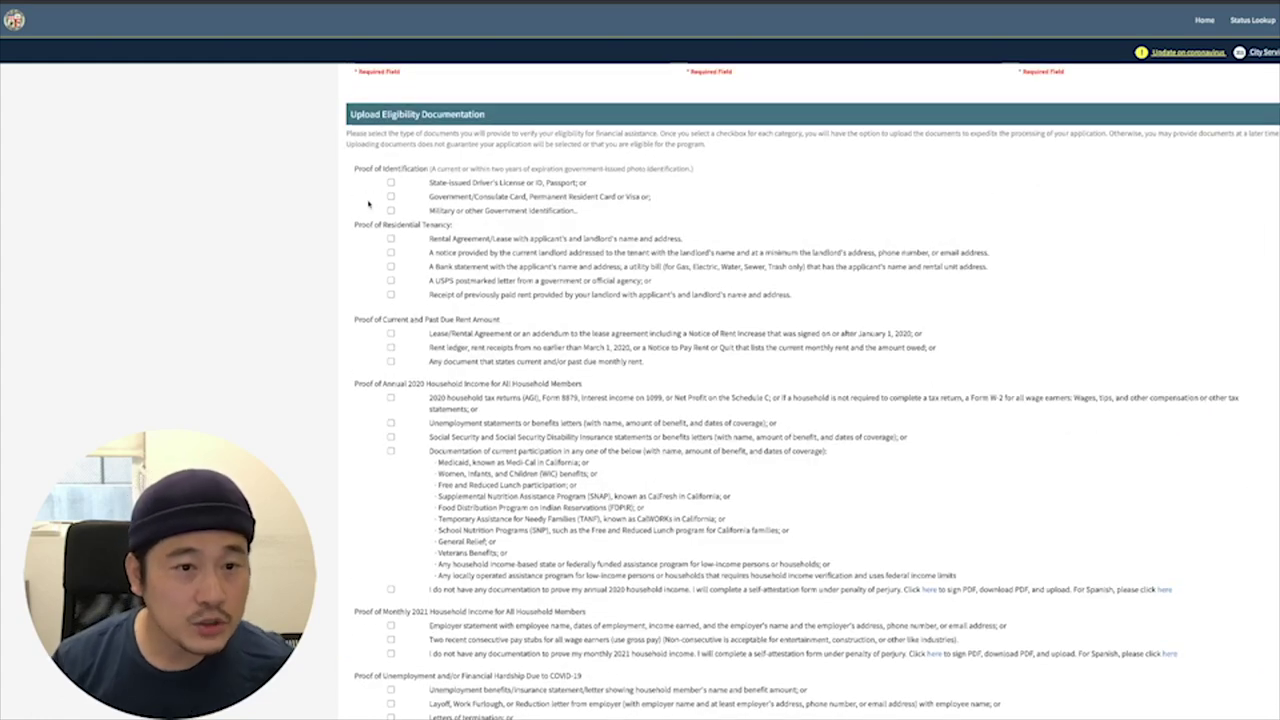
Step: Select the driver's license/passport and Government/Consulate Card options as proof of identification, and check the file upload for the latter without choosing a file
drag(356, 168, 430, 174)
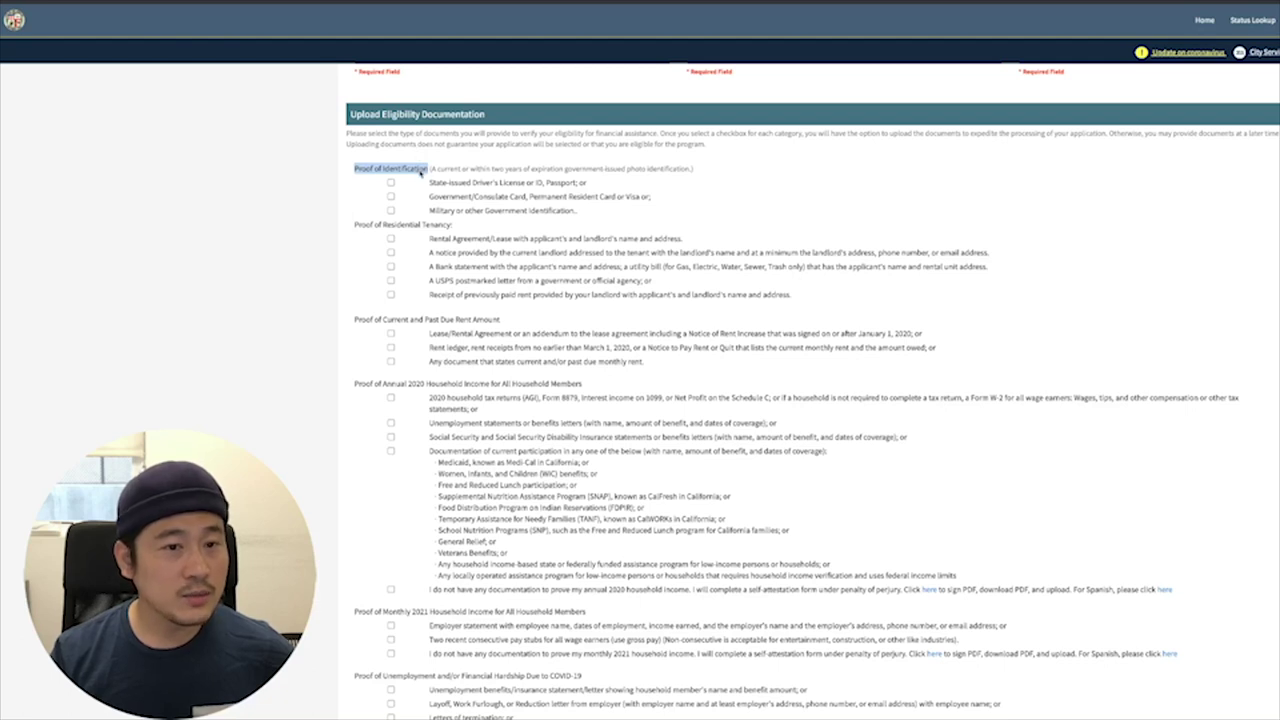
click(440, 190)
drag(489, 183, 573, 184)
click(390, 183)
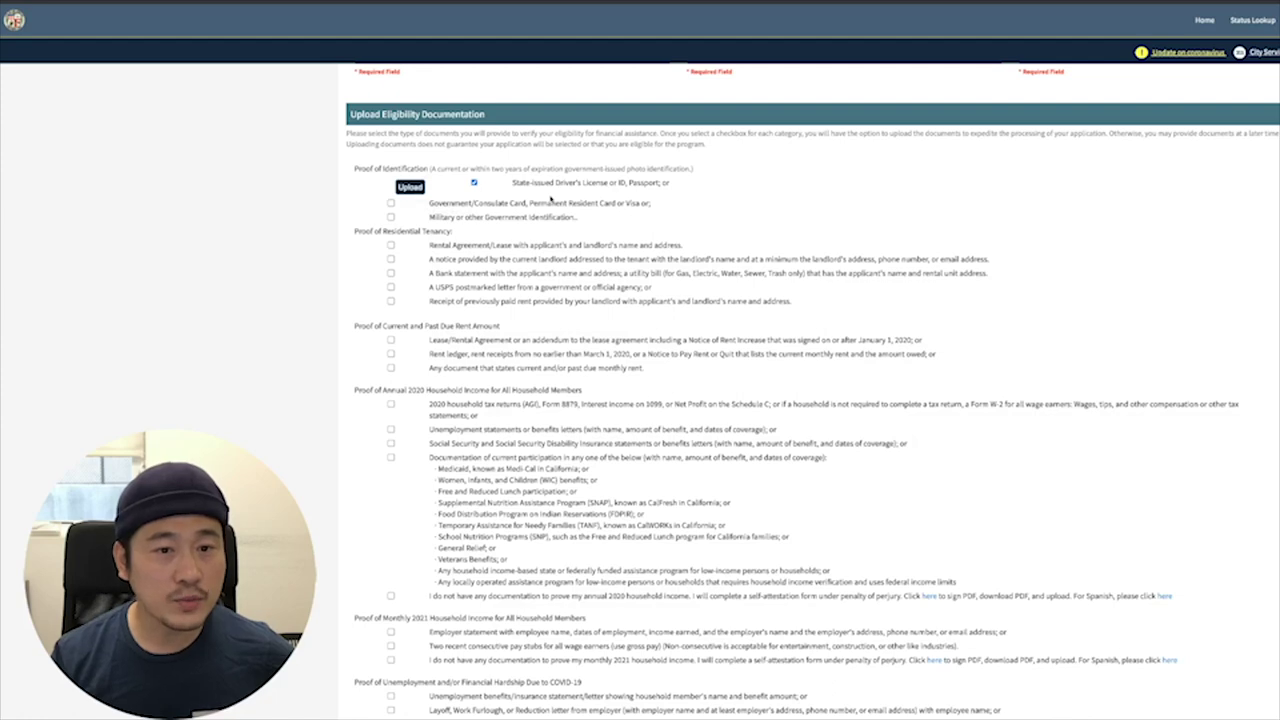
click(550, 201)
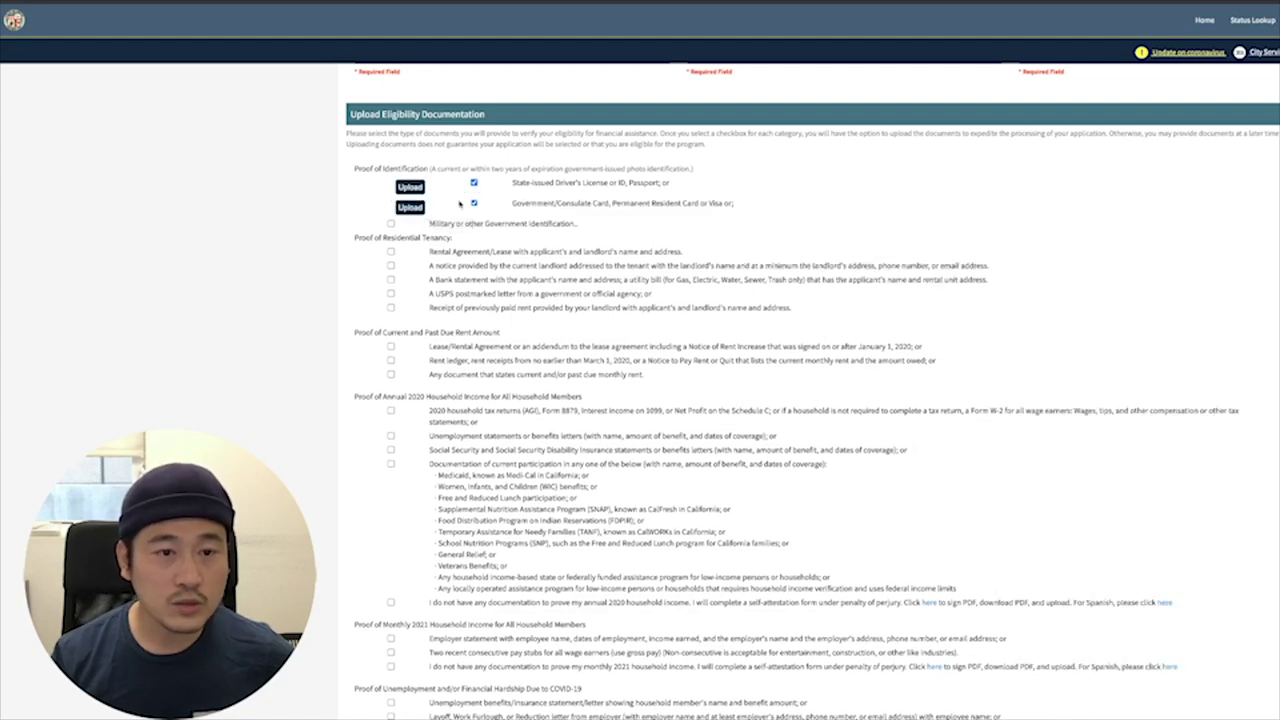
click(409, 208)
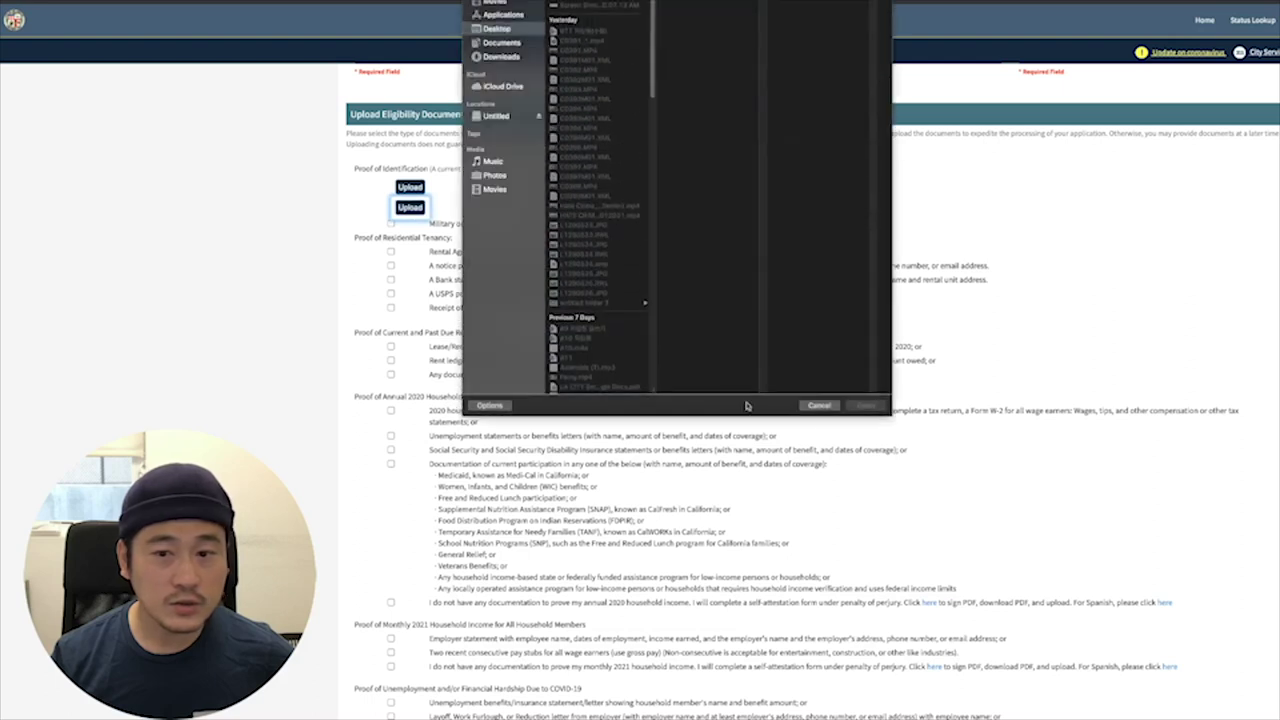
key(Escape)
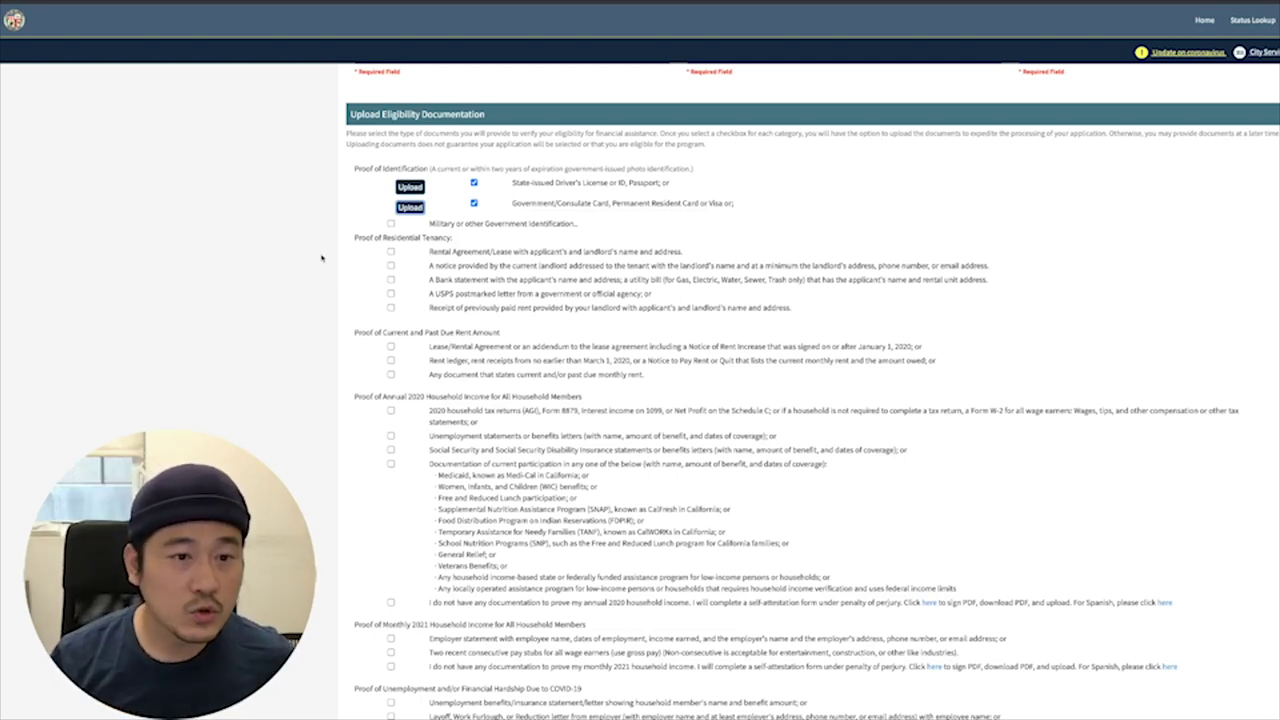
Step: Review the rental agreement and current landlord notice options accepted as proof of residential tenancy
drag(357, 239, 452, 240)
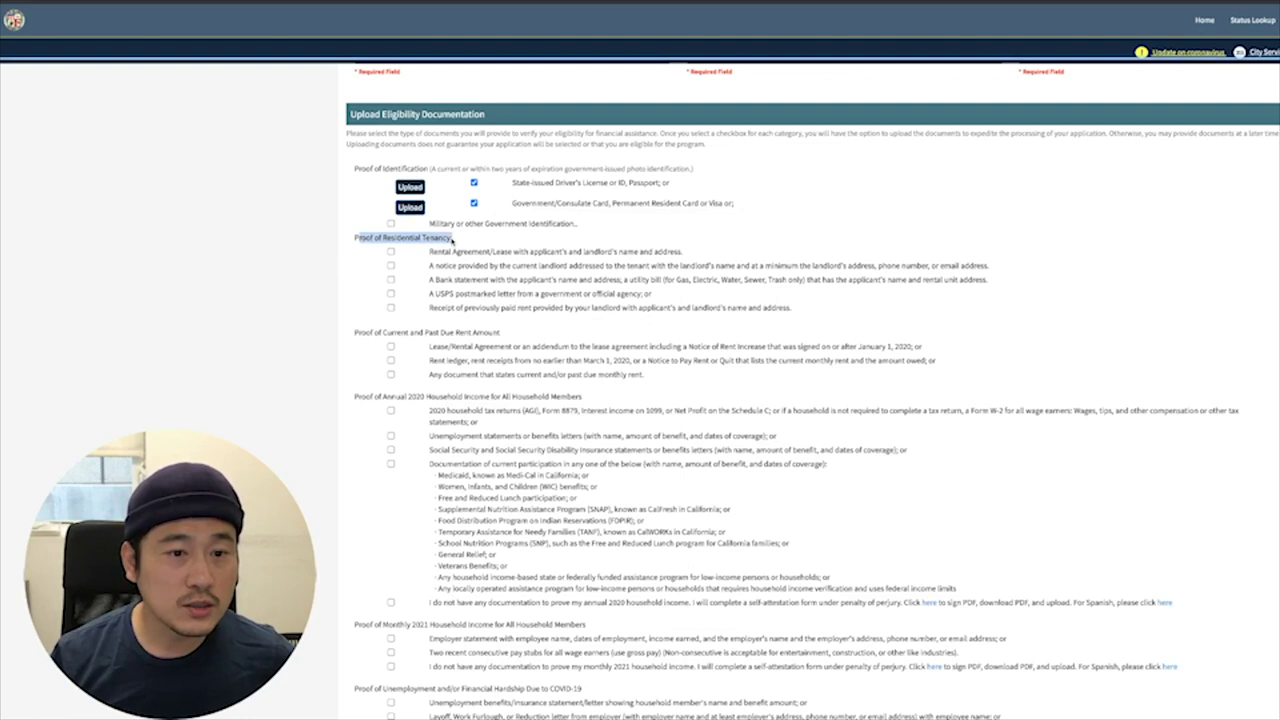
click(400, 242)
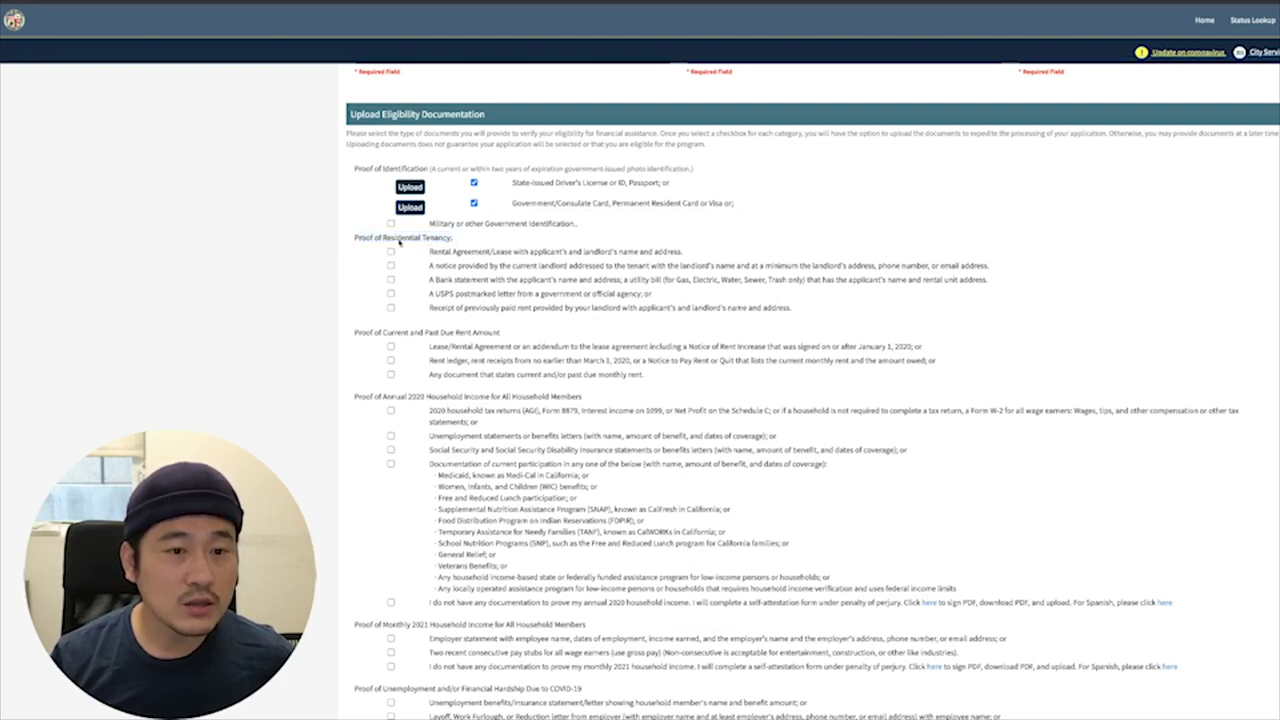
drag(384, 239, 443, 239)
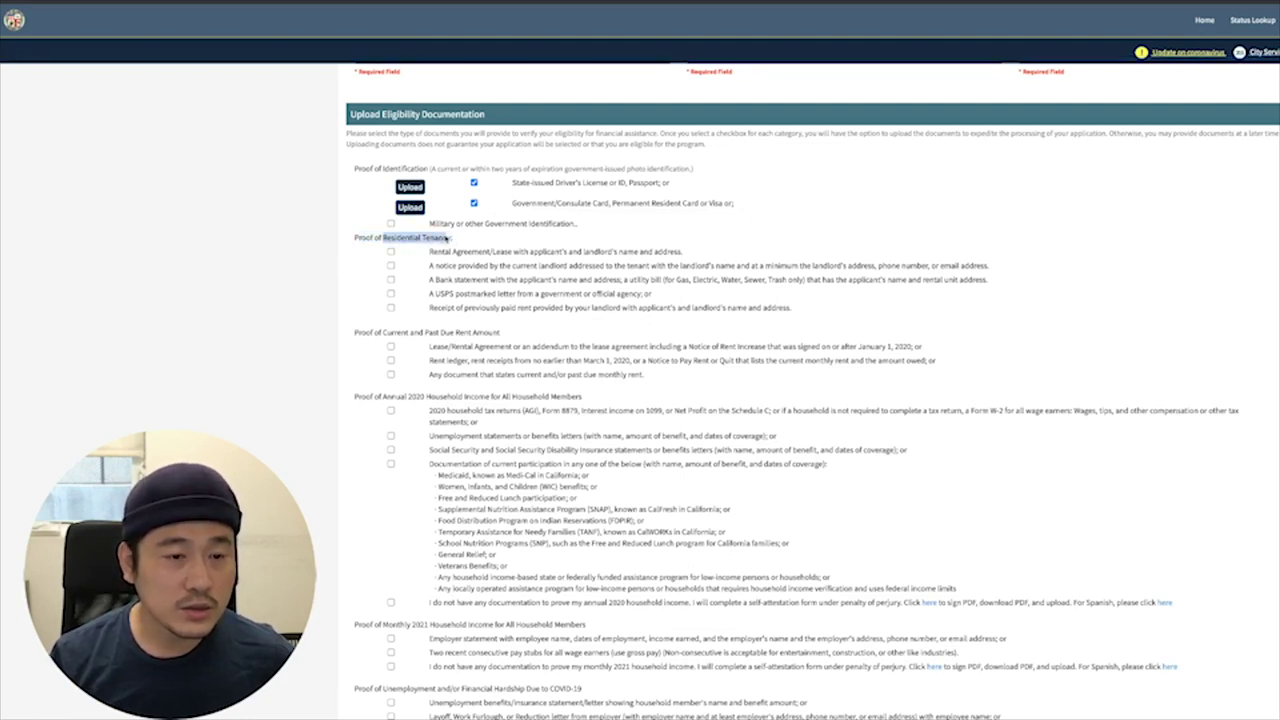
click(446, 238)
drag(433, 254, 515, 255)
drag(437, 267, 886, 270)
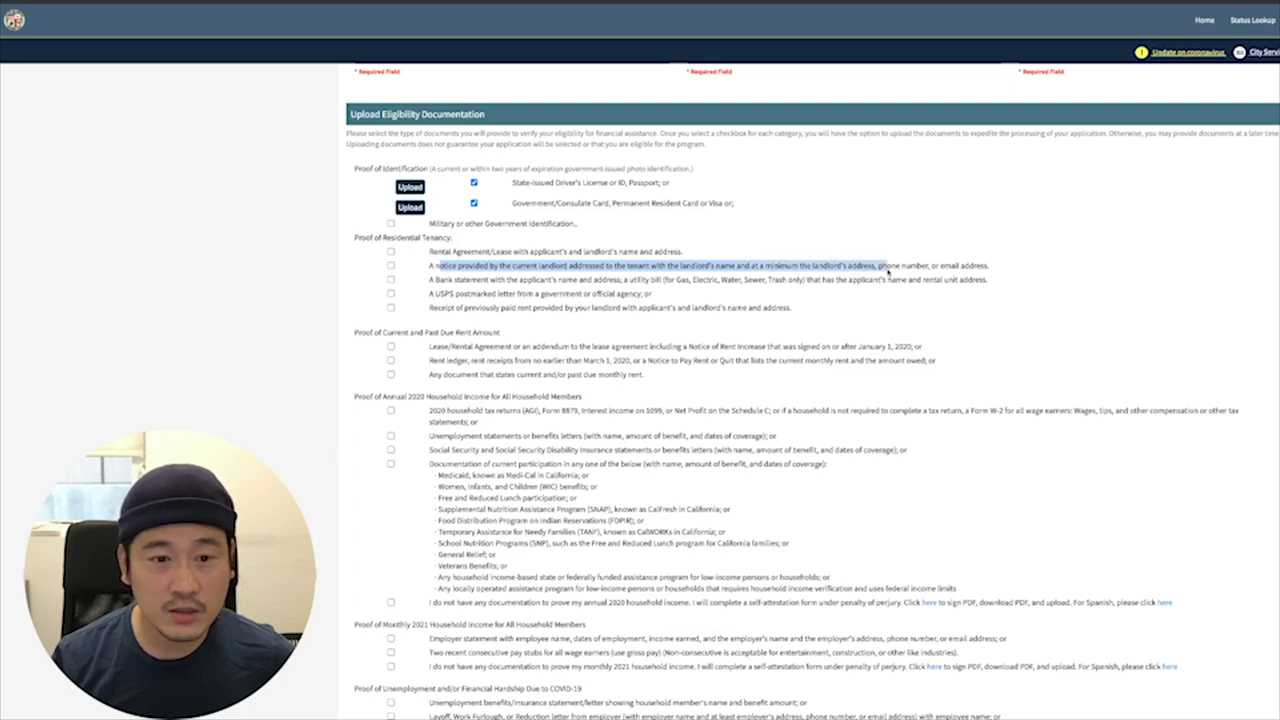
click(445, 271)
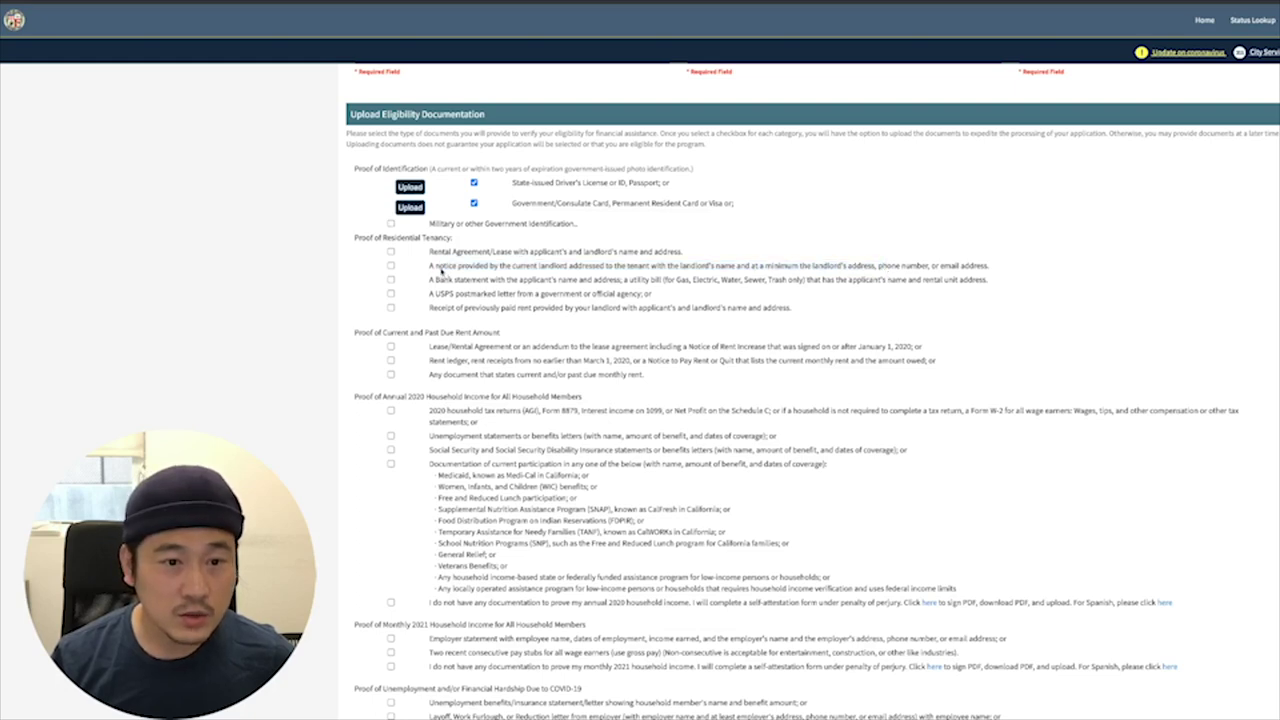